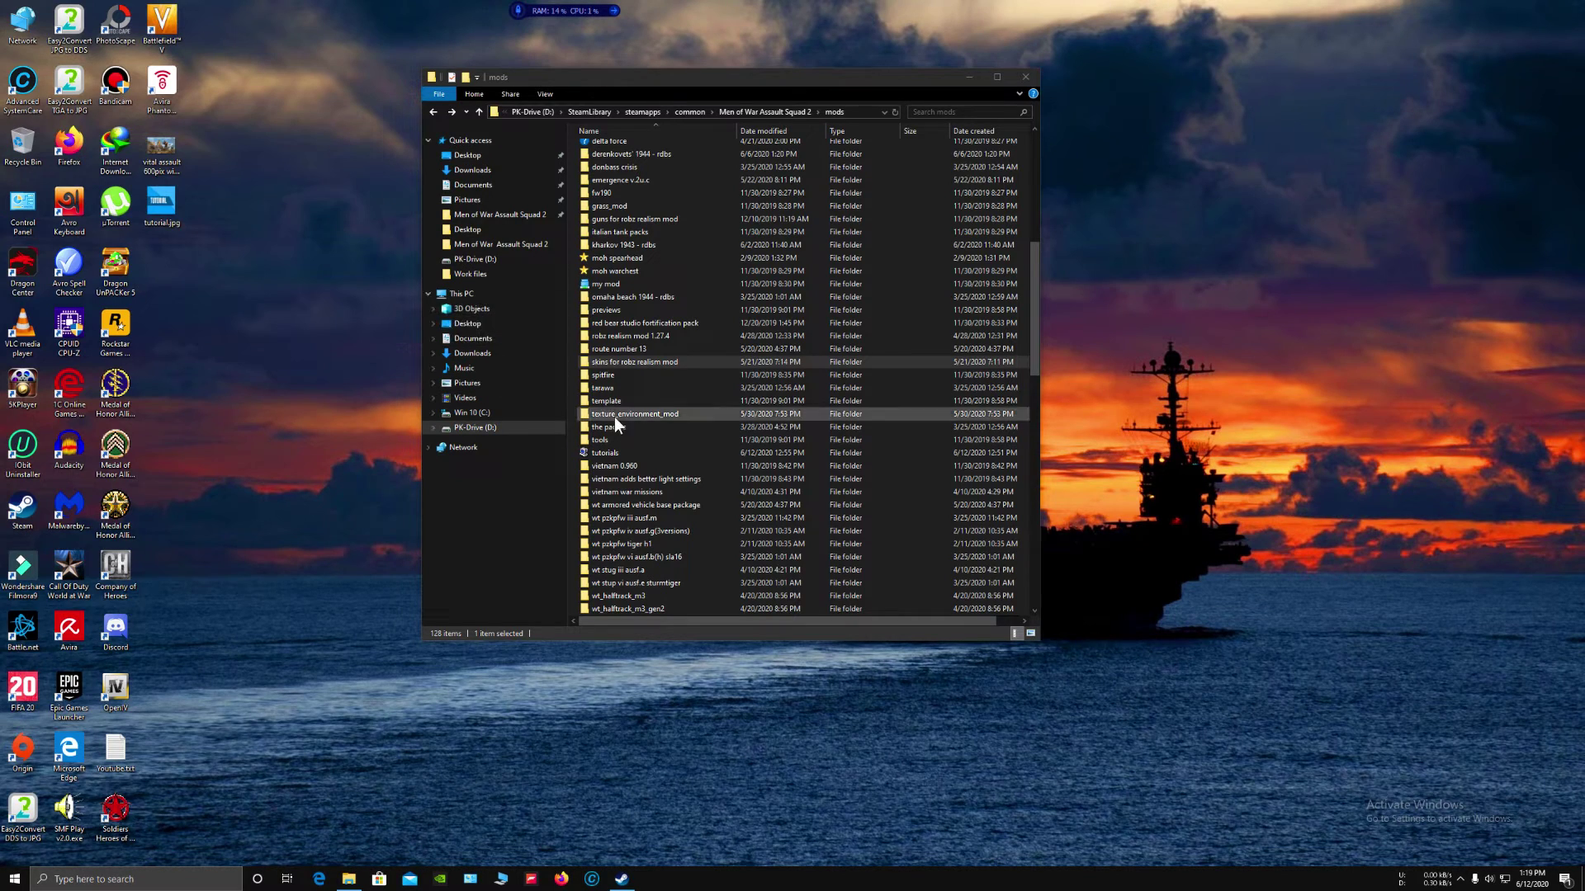
Browse the Men of War Assault Squad 2 mods folder, selecting tutorials and texture_environment_mod.
{"action": "scroll", "coordinate": [626, 413], "scroll_direction": "down", "scroll_amount": 2}
{"action": "left_click", "coordinate": [602, 376]}
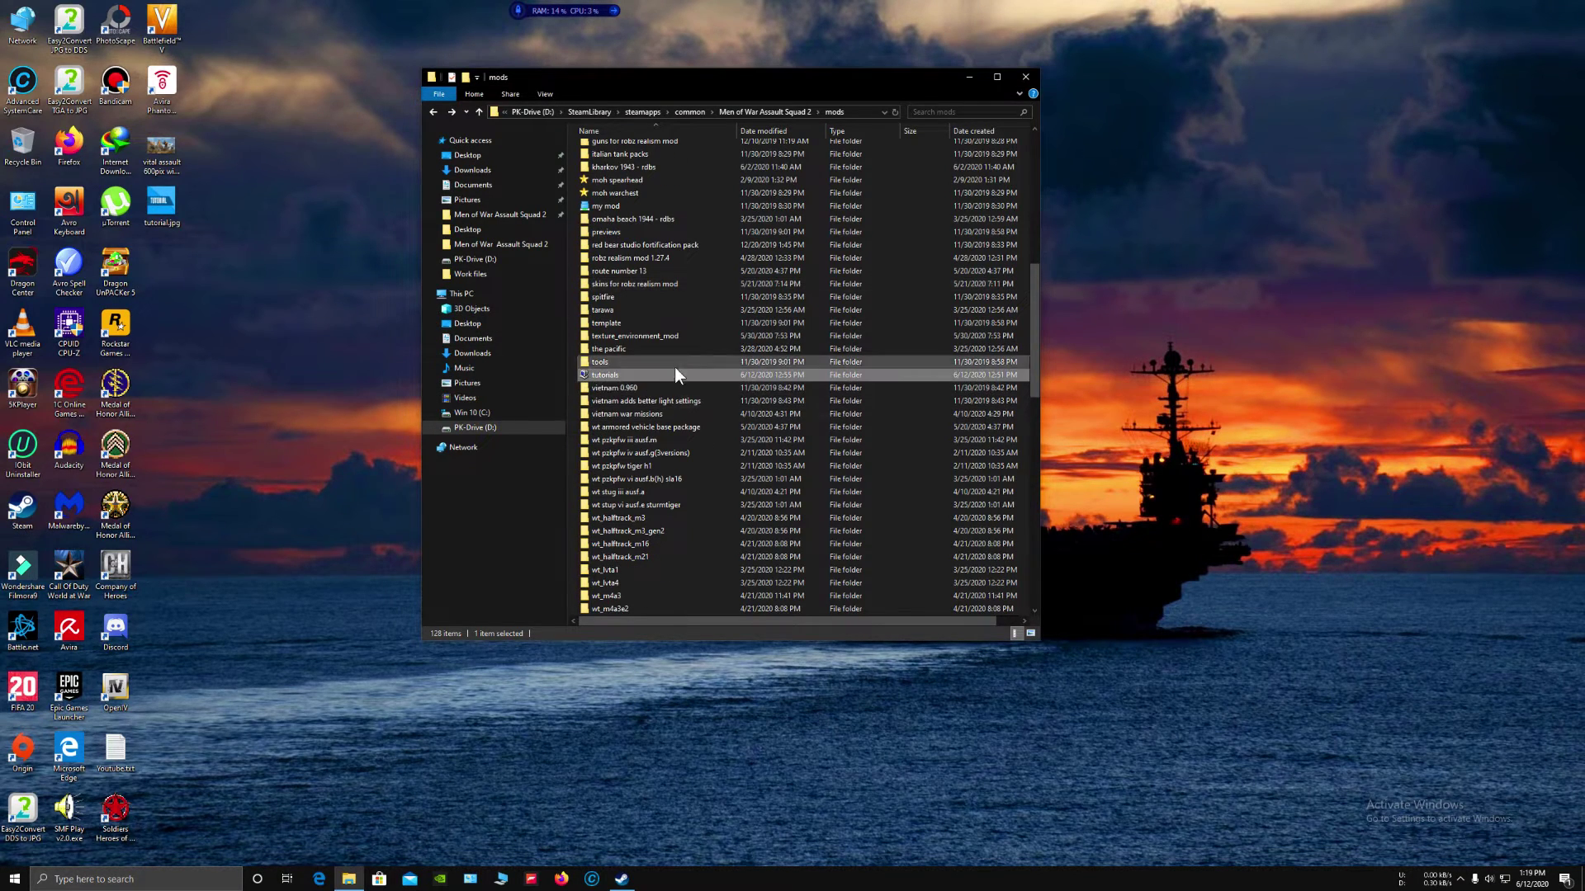
{"action": "scroll", "coordinate": [671, 284], "scroll_direction": "up", "scroll_amount": 1}
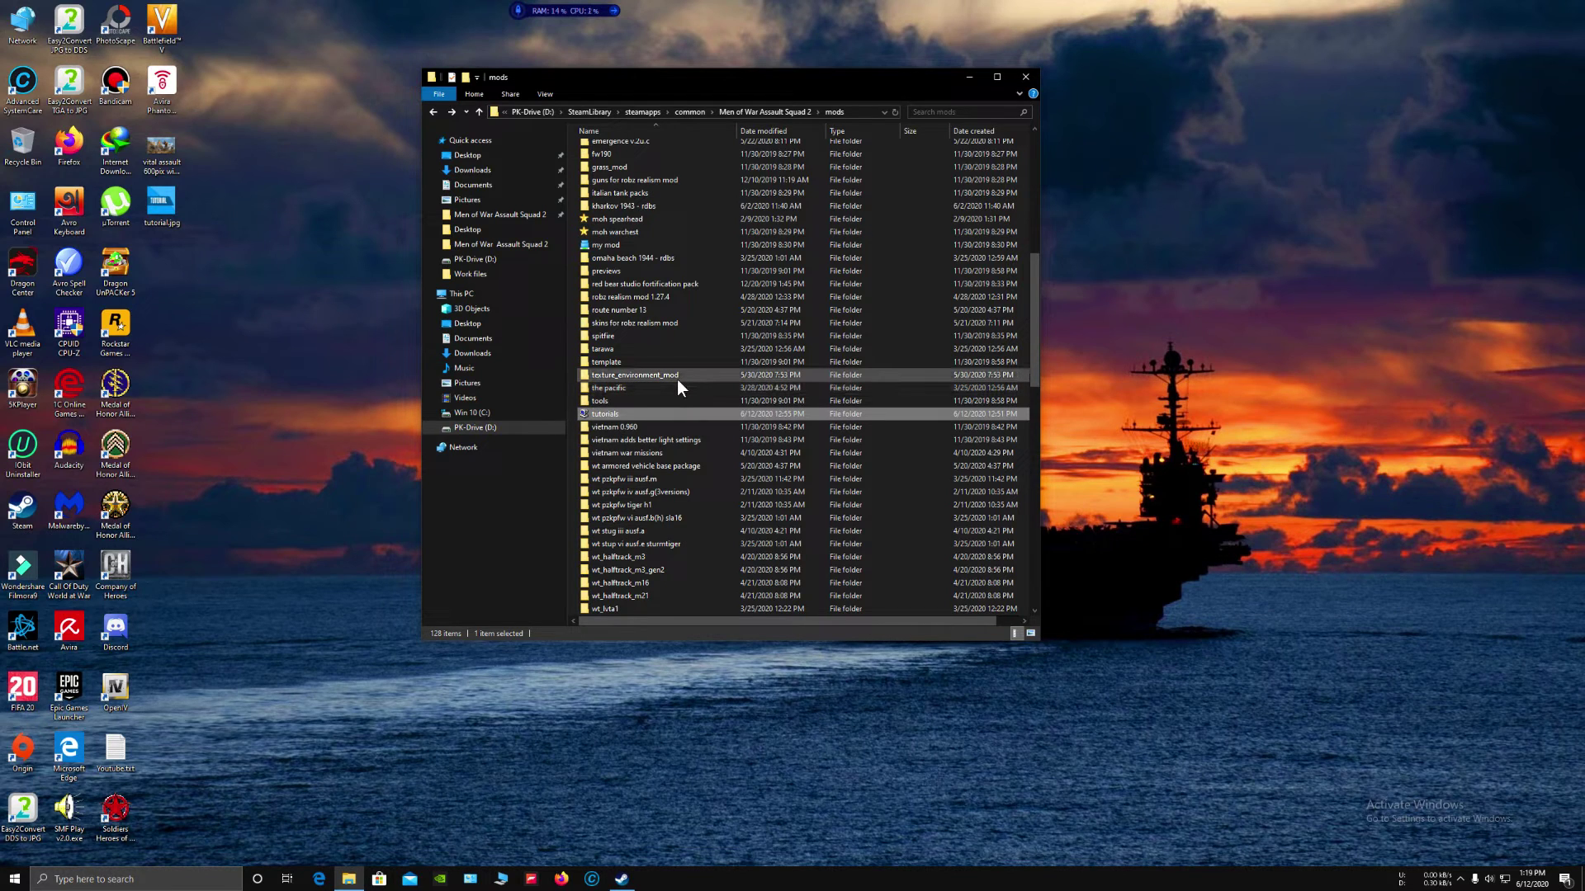
{"action": "left_click", "coordinate": [677, 378]}
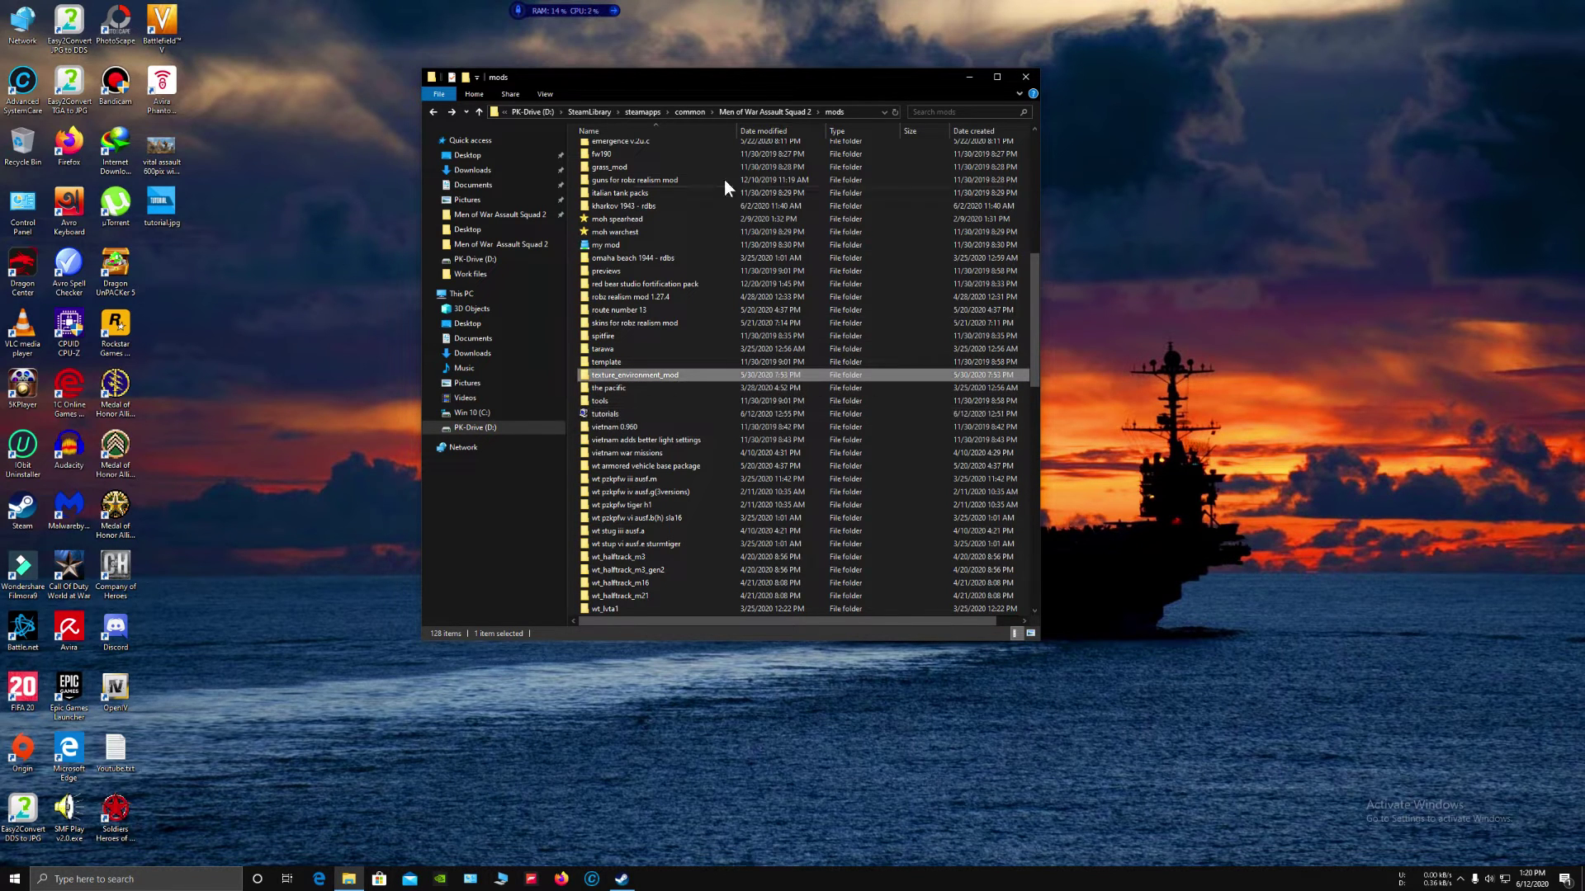
Launch mowas_2_workshop.exe from the game folder and centre the Workshop Upload window.
{"action": "left_click", "coordinate": [759, 112]}
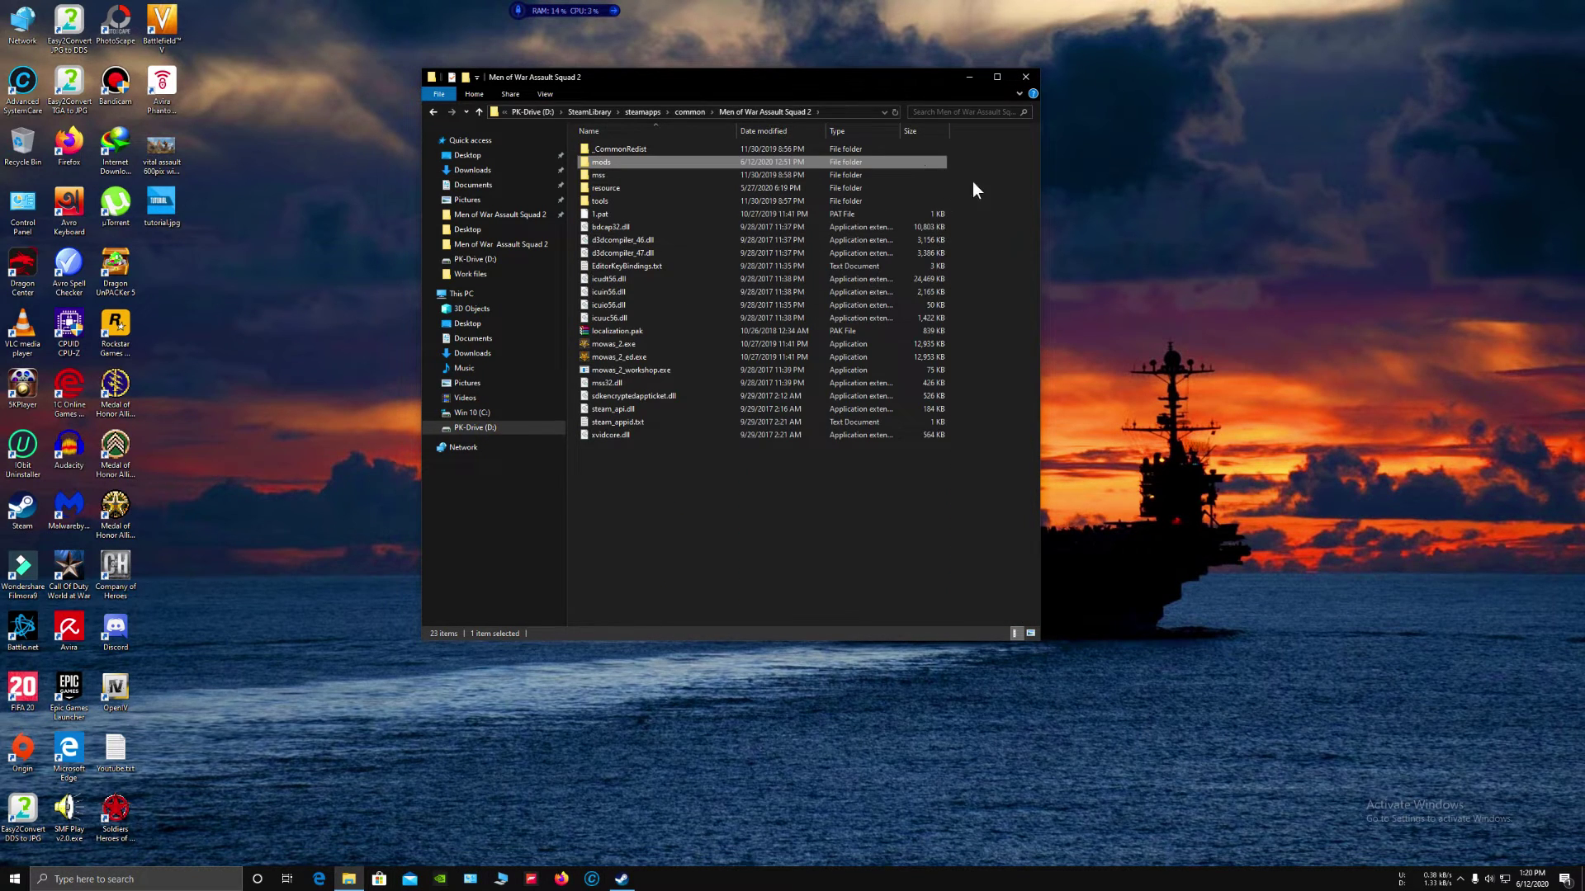
{"action": "left_click", "coordinate": [664, 509]}
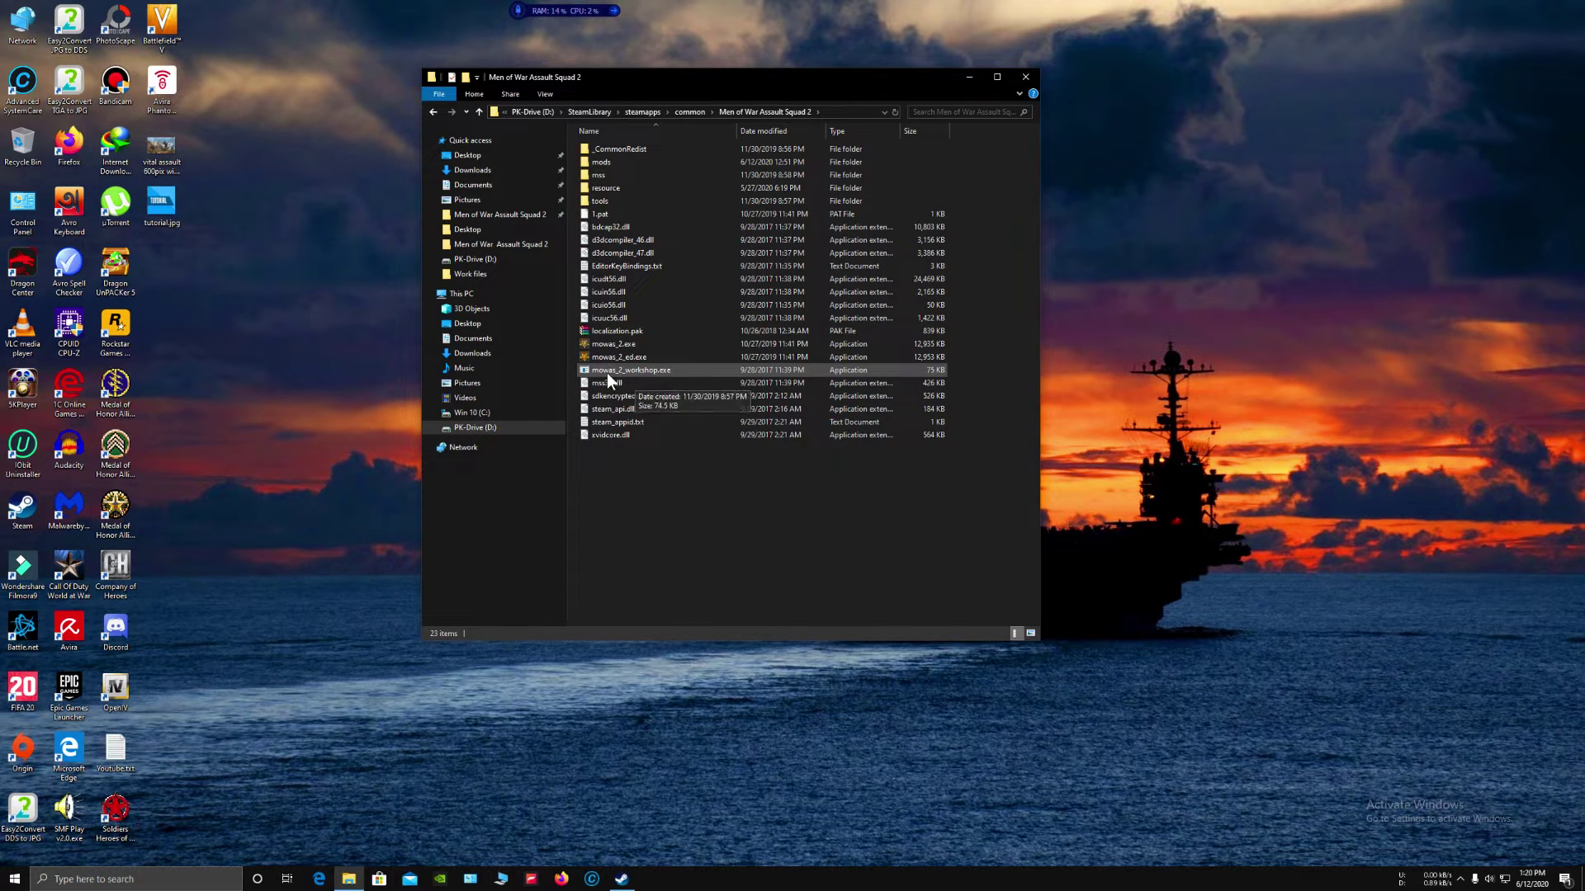
{"action": "double_click", "coordinate": [672, 373]}
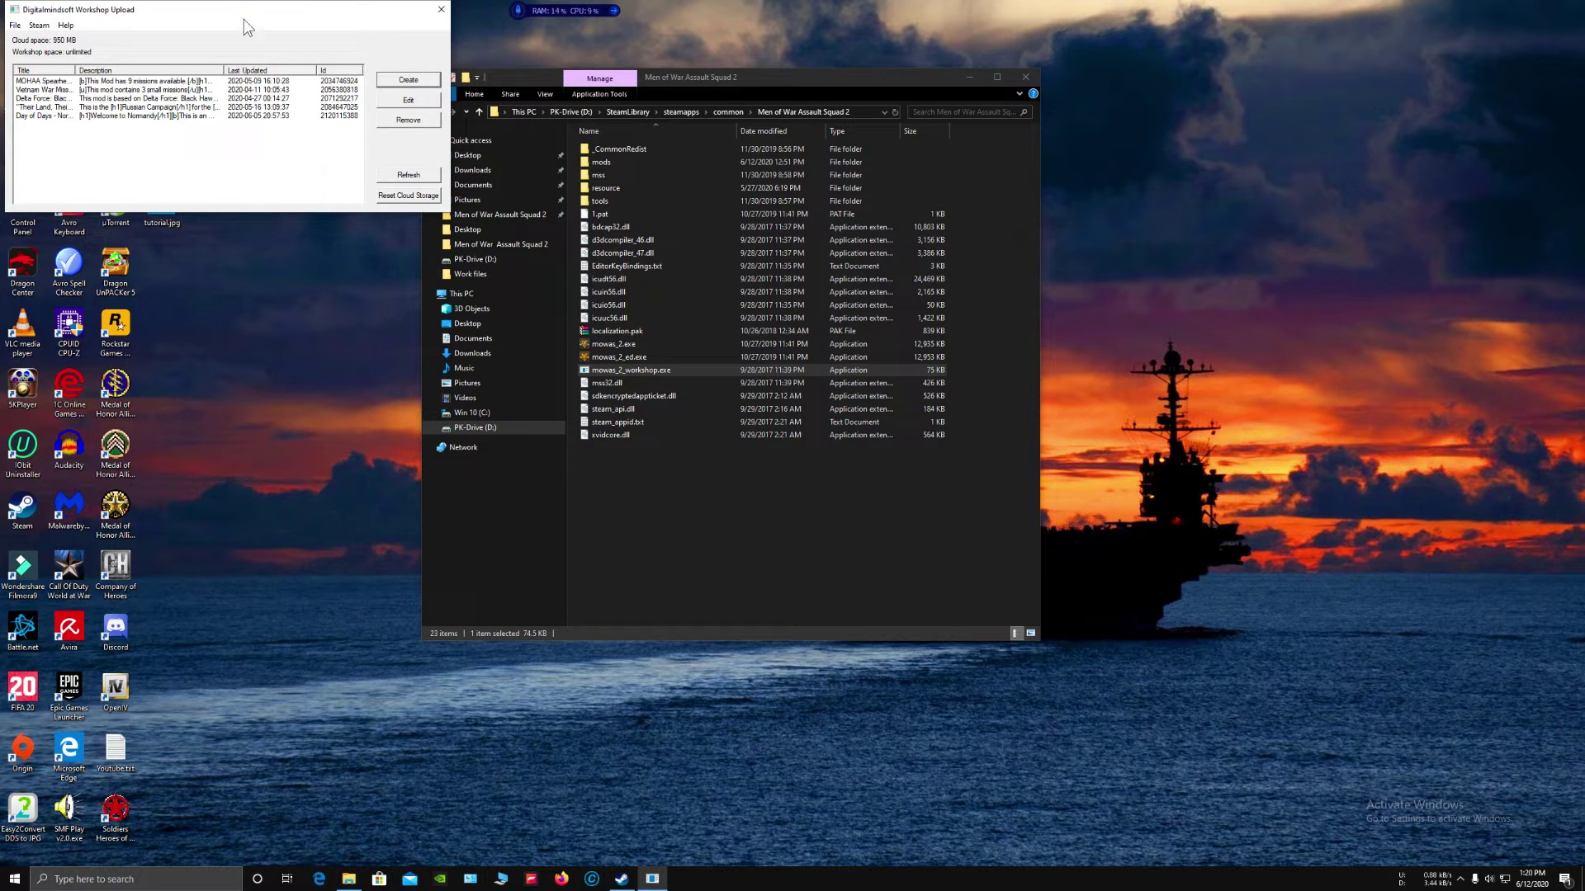
{"action": "left_click_drag", "start_coordinate": [268, 13], "coordinate": [803, 183]}
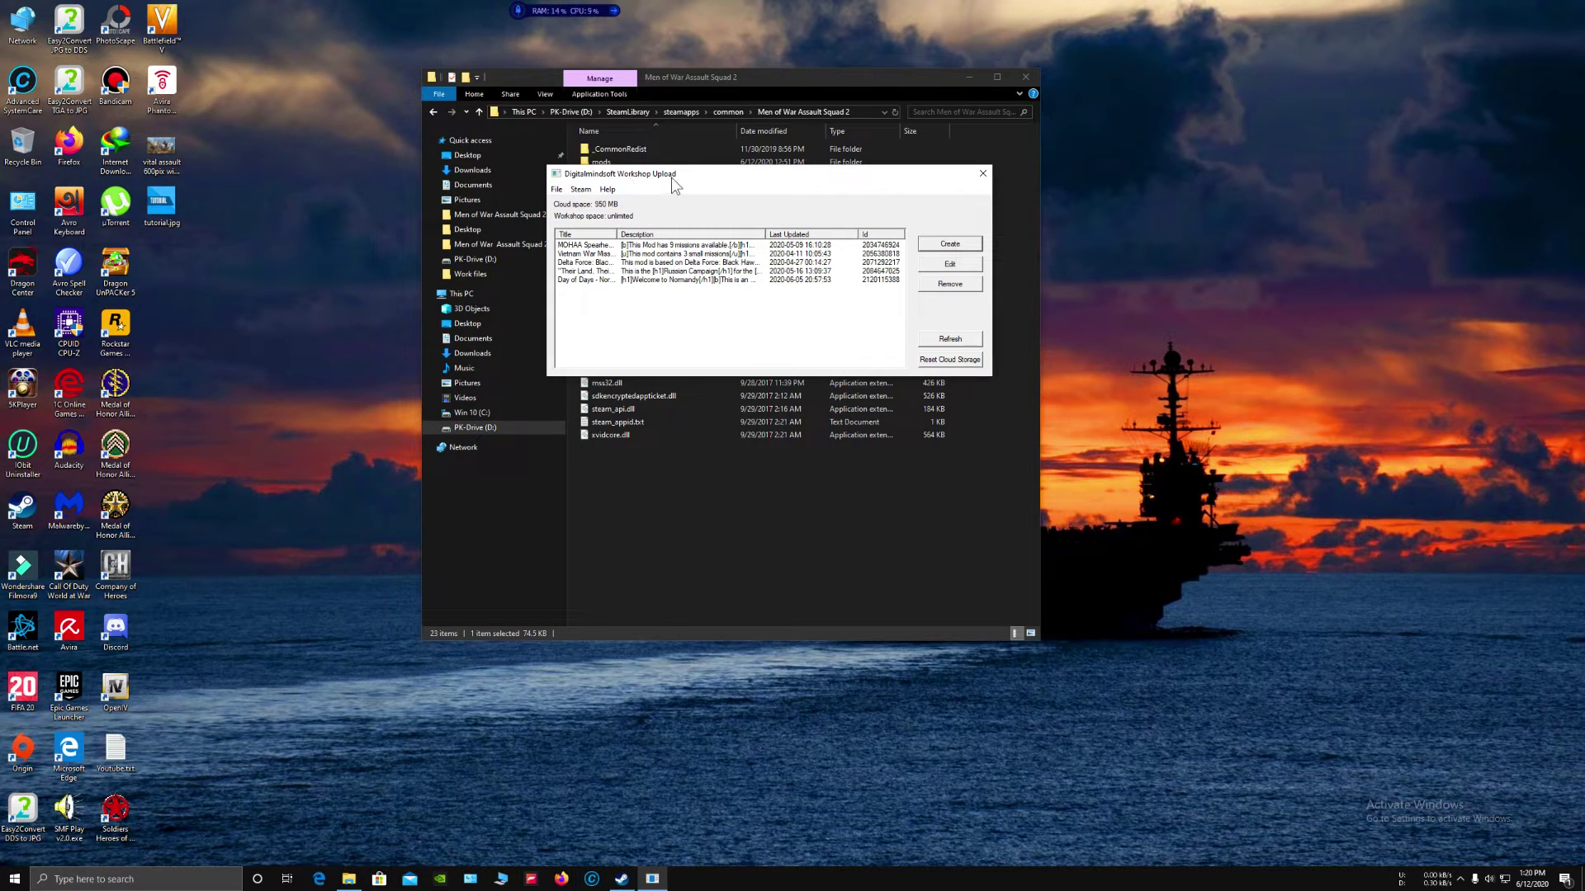
{"action": "left_click_drag", "start_coordinate": [673, 183], "coordinate": [696, 199]}
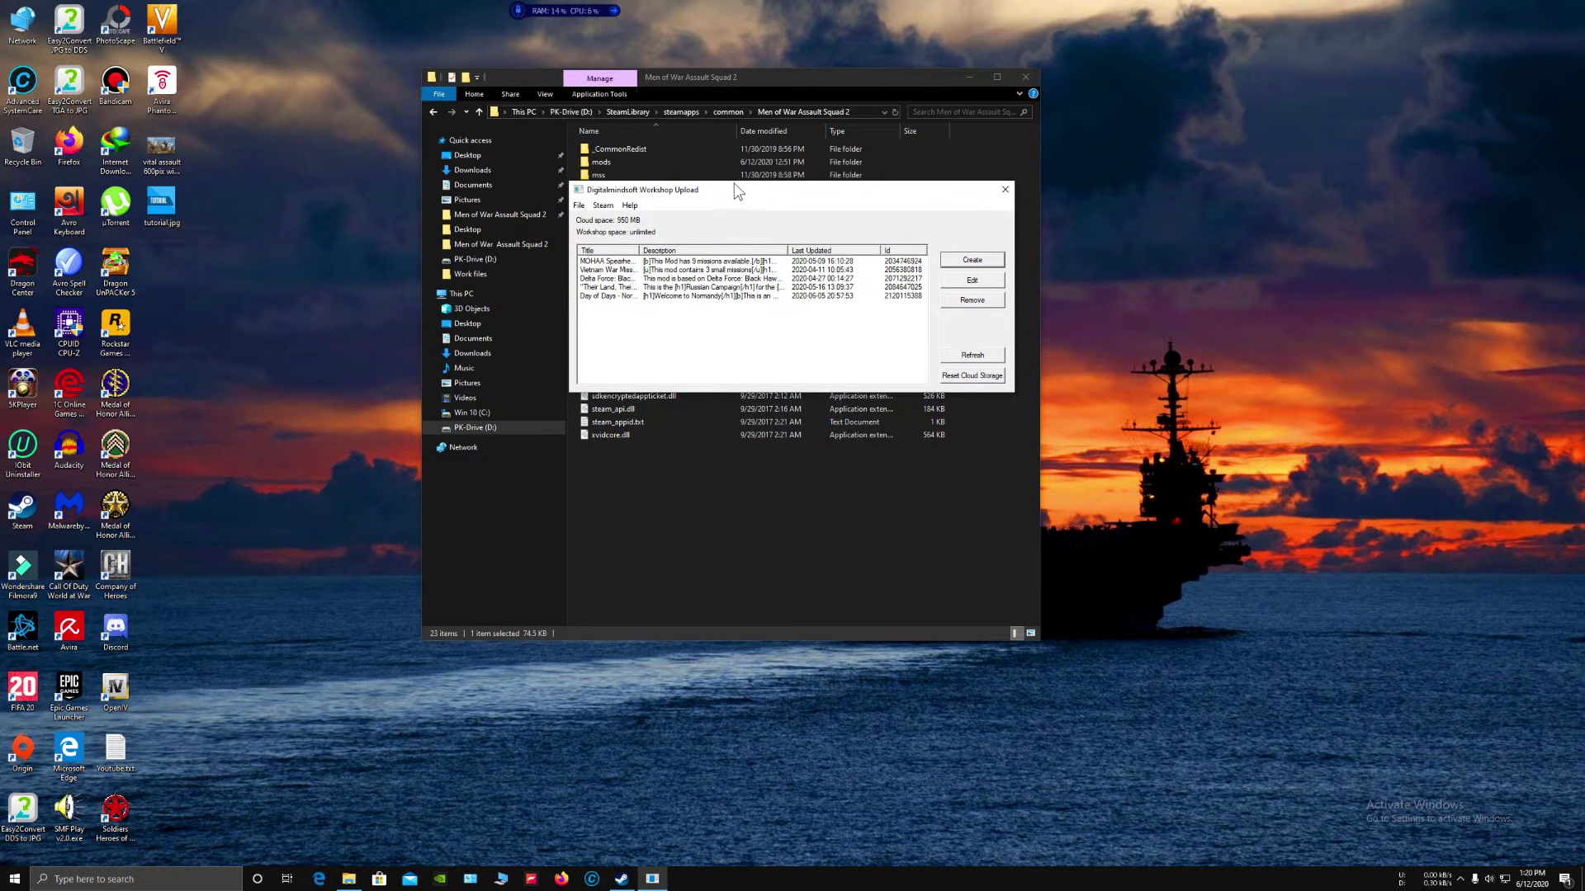
Create a new item and browse the Upload Directory to D:\SteamLibrary\...\Men of War Assault Squad 2\mods\tutorials.
{"action": "left_click", "coordinate": [971, 261]}
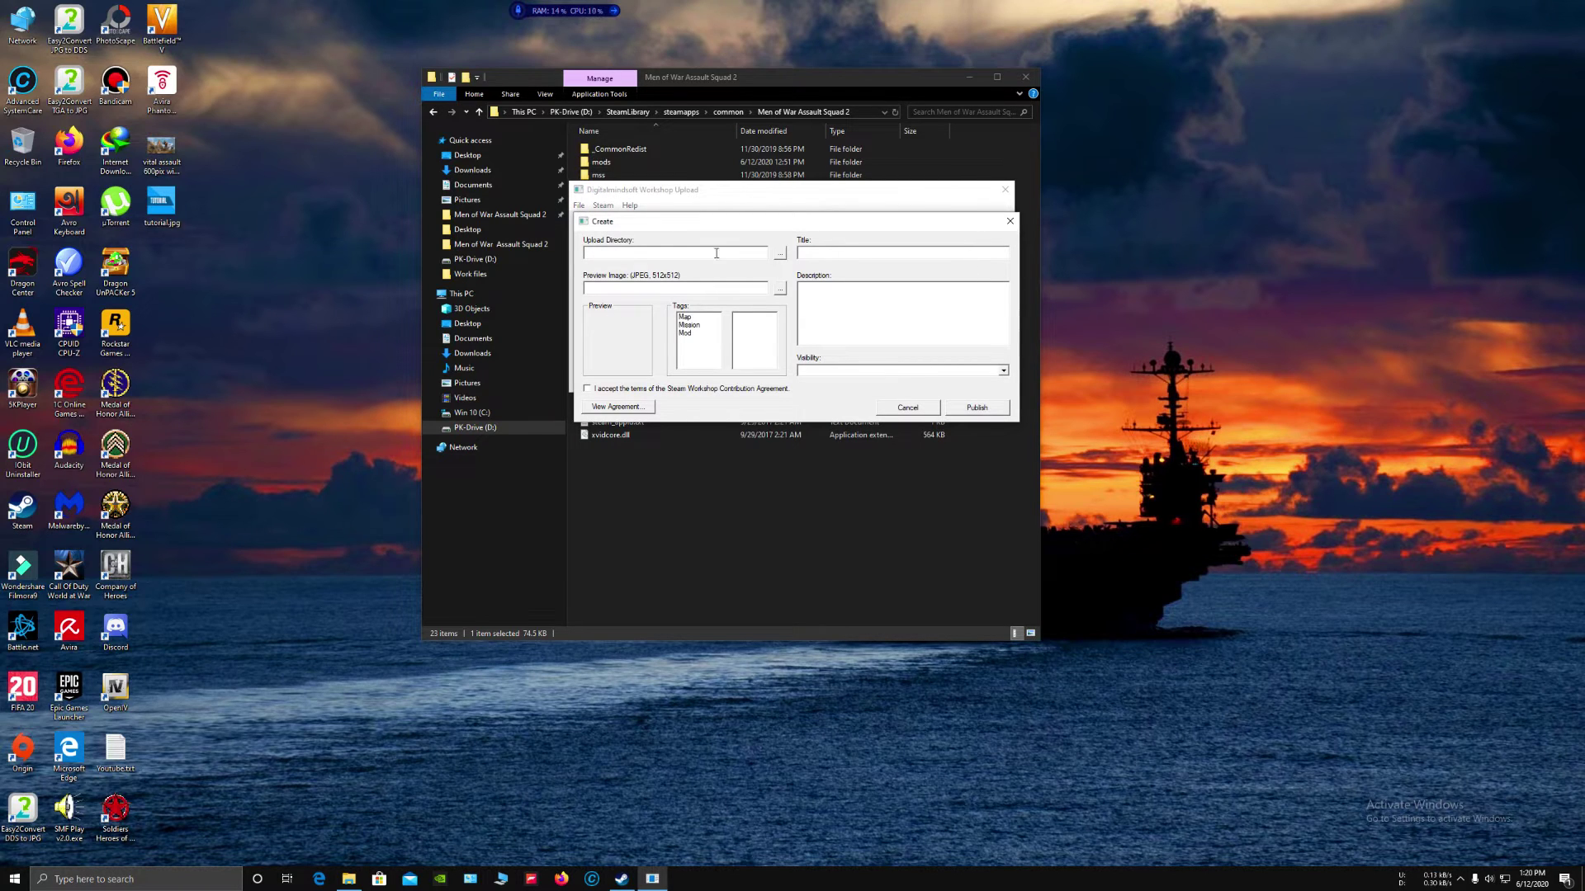
{"action": "left_click", "coordinate": [779, 254]}
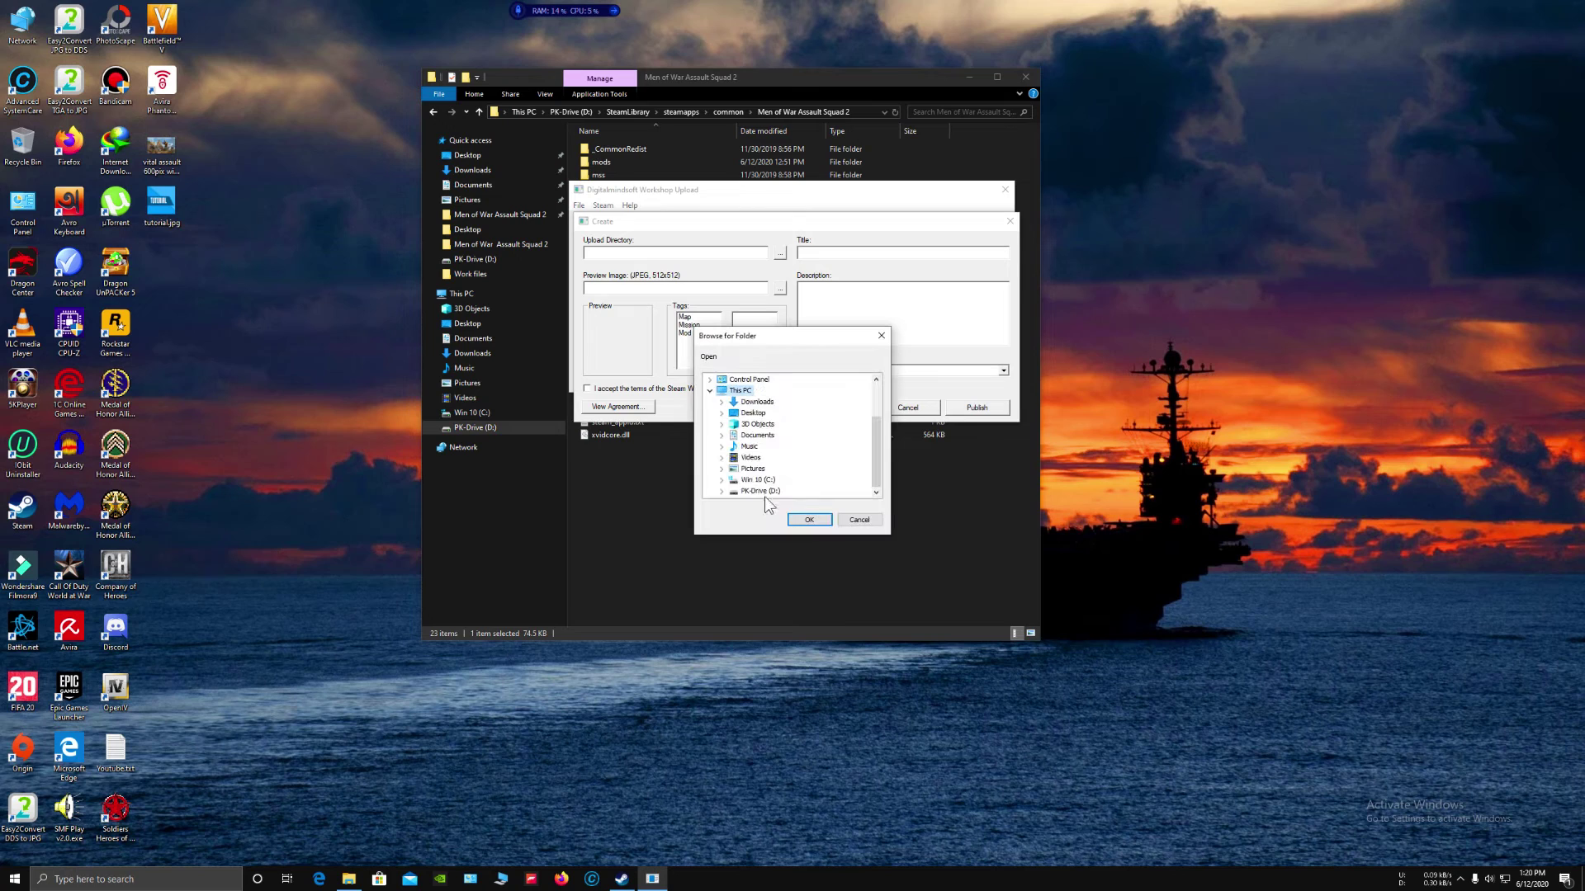
{"action": "double_click", "coordinate": [760, 491]}
{"action": "scroll", "coordinate": [832, 408], "scroll_direction": "down", "scroll_amount": 3}
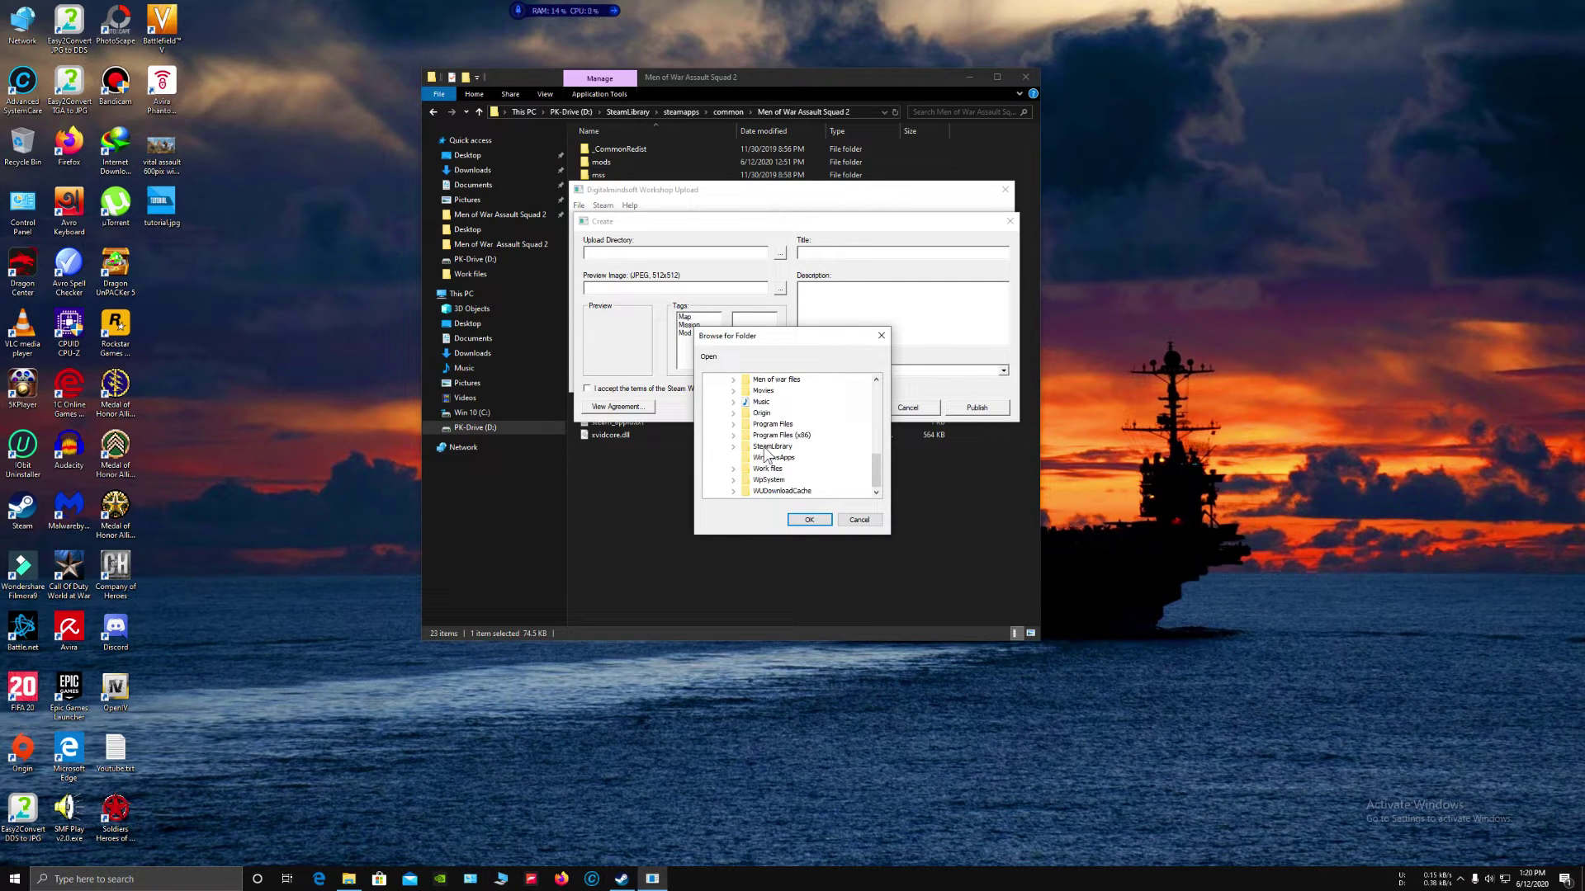
{"action": "double_click", "coordinate": [764, 447]}
{"action": "double_click", "coordinate": [783, 457]}
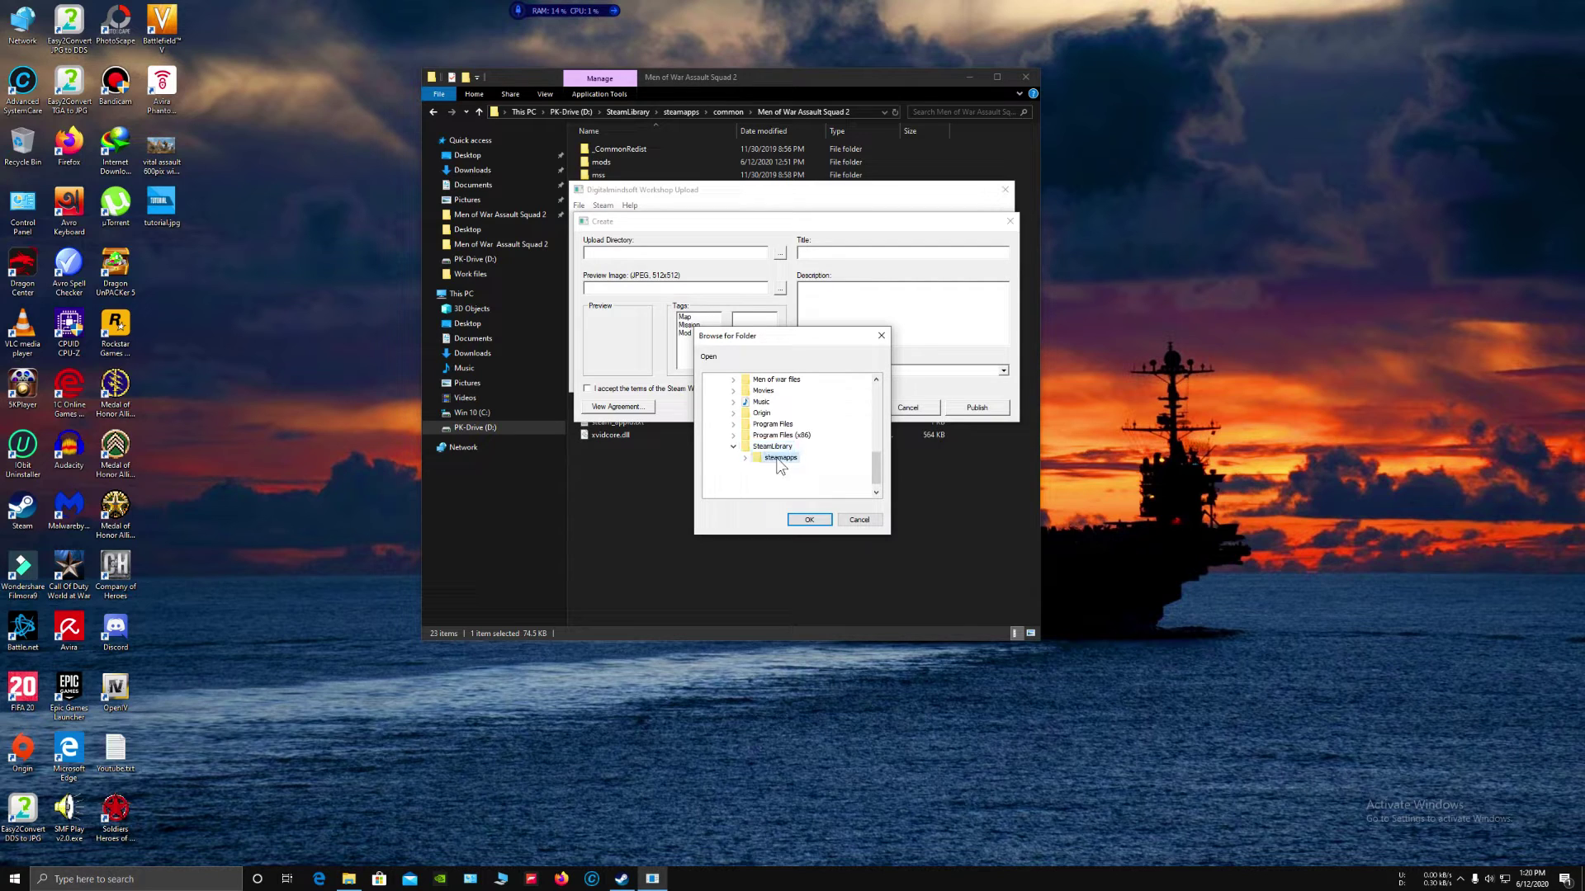
{"action": "double_click", "coordinate": [787, 447]}
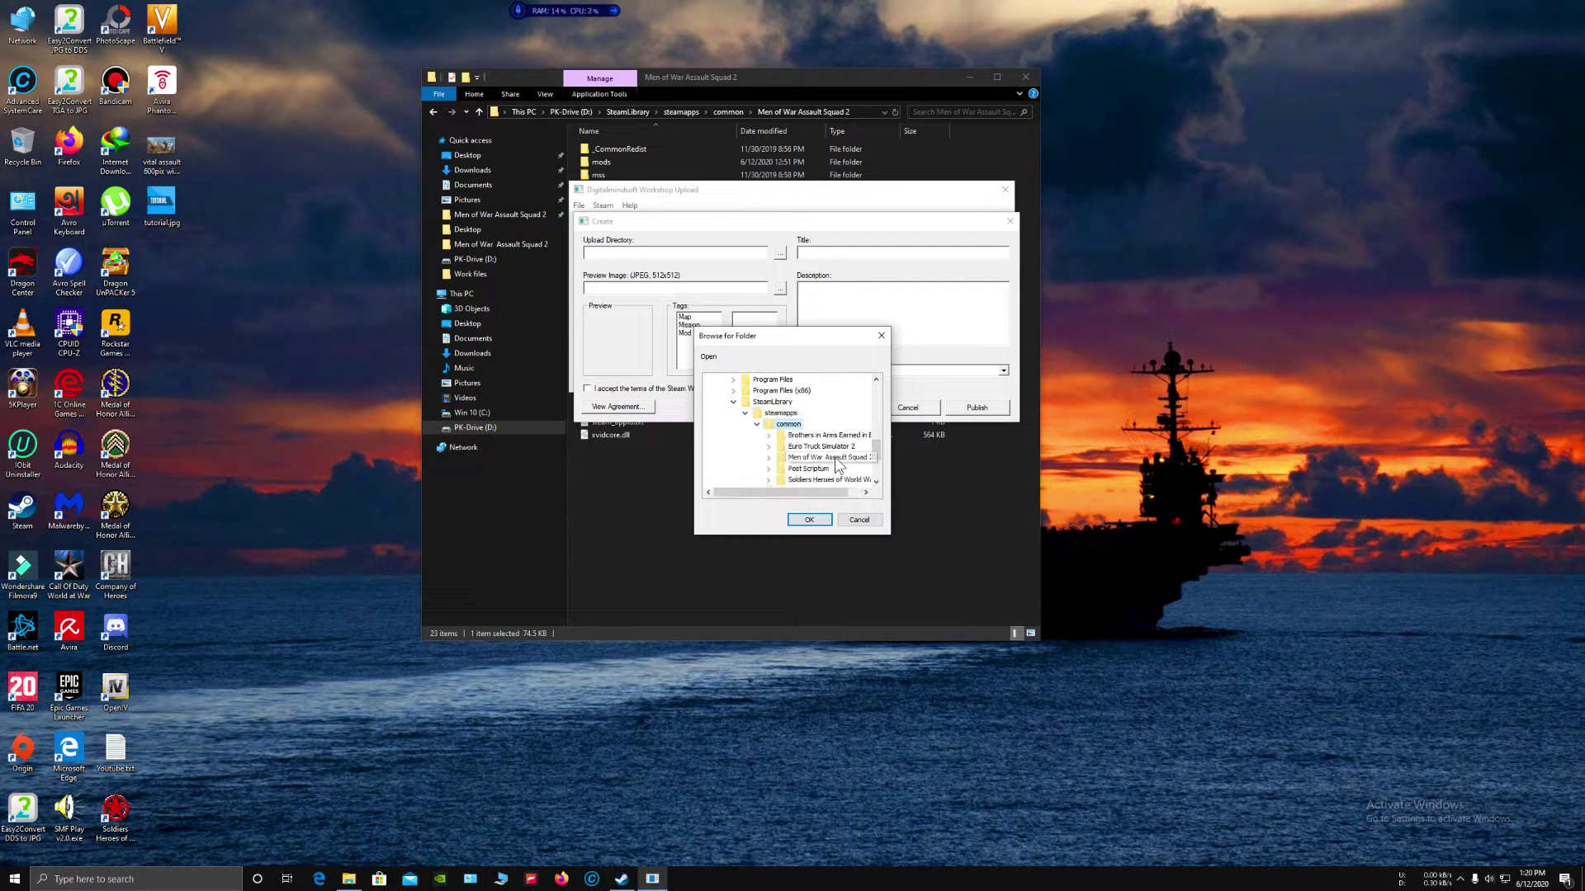
{"action": "double_click", "coordinate": [838, 468]}
{"action": "double_click", "coordinate": [807, 435]}
{"action": "scroll", "coordinate": [833, 433], "scroll_direction": "down", "scroll_amount": 3}
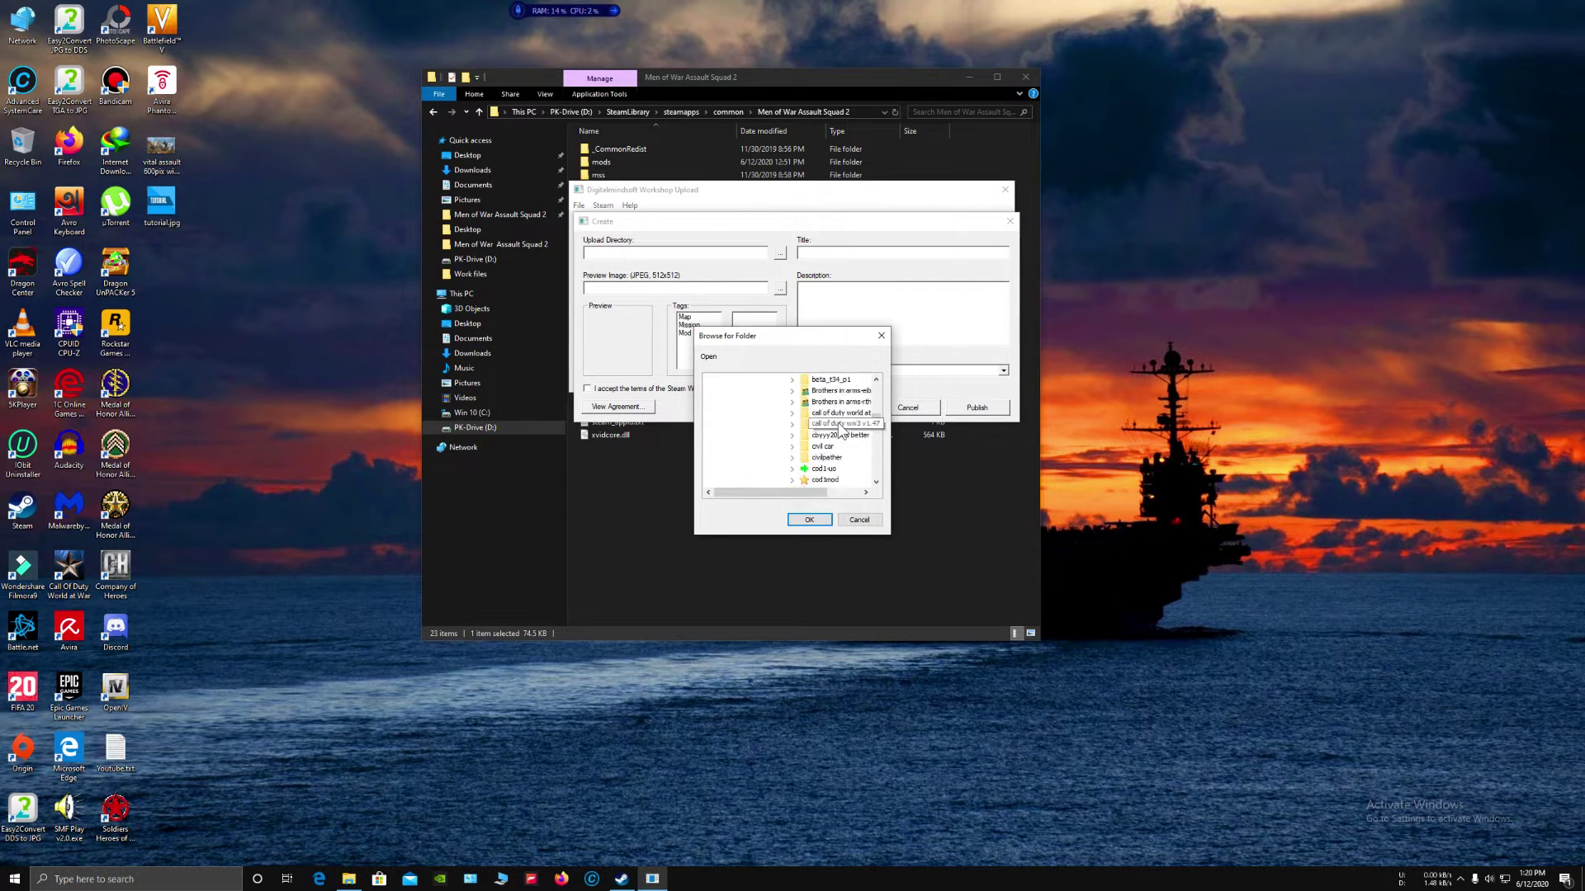
{"action": "scroll", "coordinate": [838, 433], "scroll_direction": "down", "scroll_amount": 10}
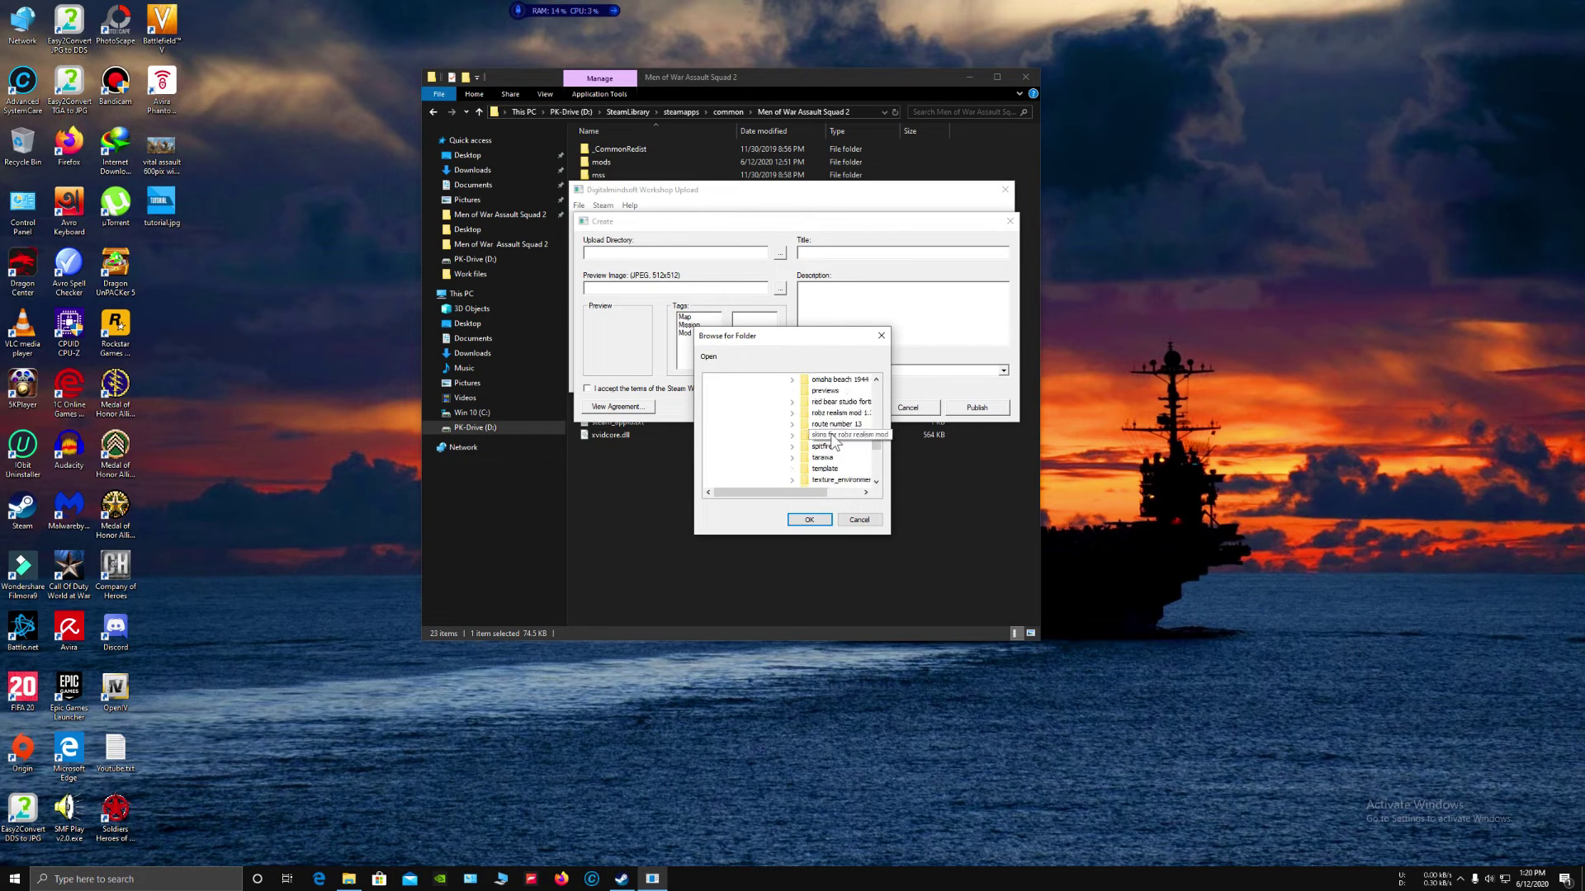
{"action": "left_click", "coordinate": [824, 413]}
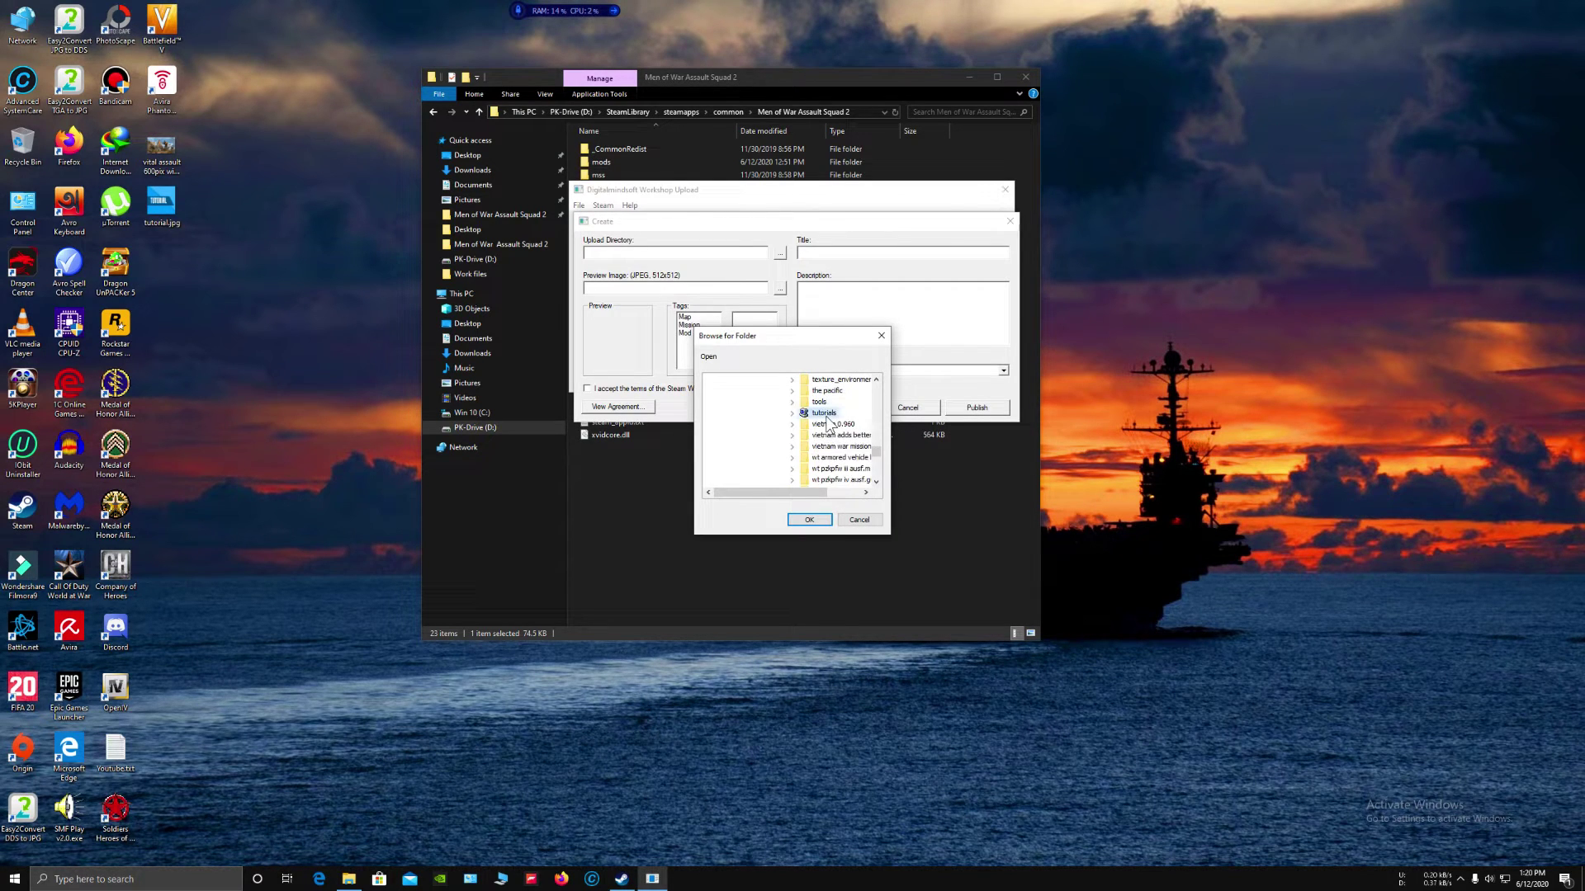
Confirm tutorials as upload directory and set Desktop tutorial.jpg as the preview image.
{"action": "left_click", "coordinate": [808, 520]}
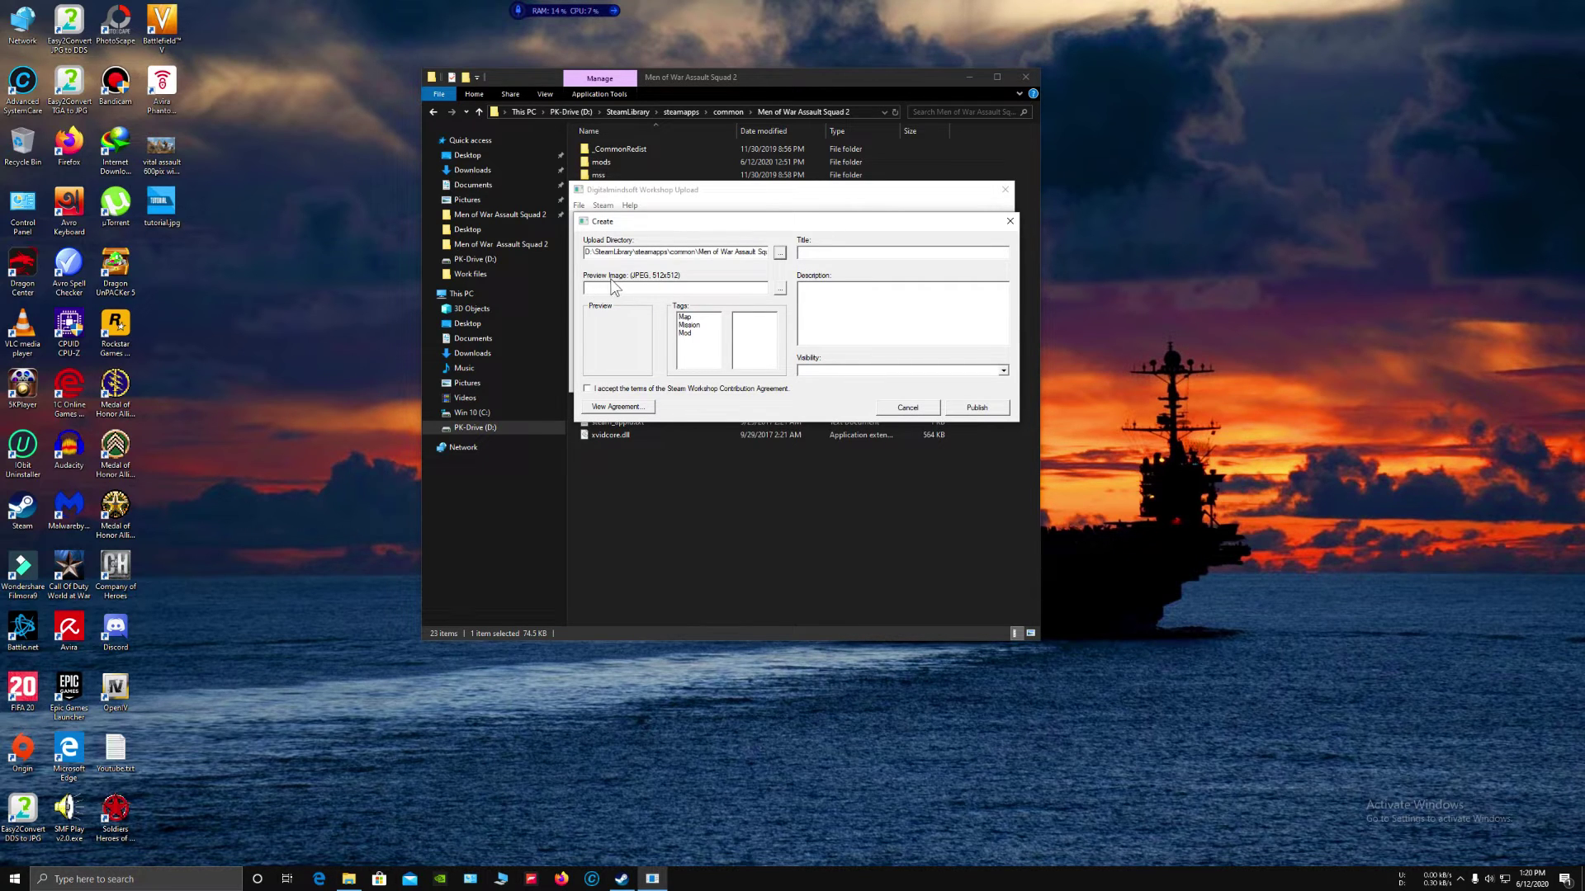
{"action": "left_click", "coordinate": [780, 289]}
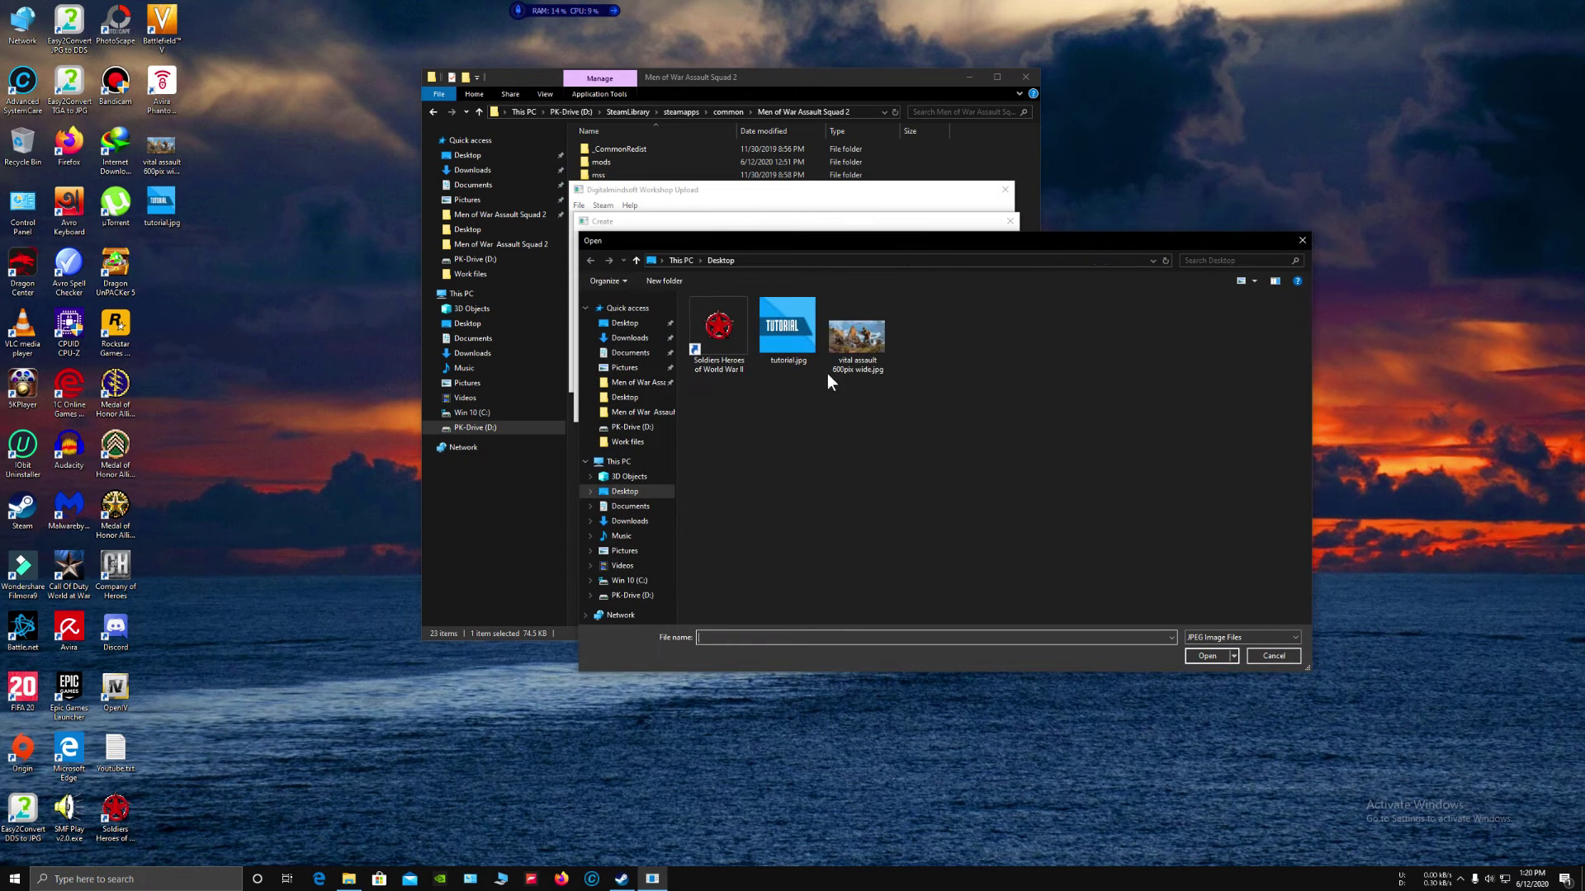
{"action": "left_click", "coordinate": [797, 339]}
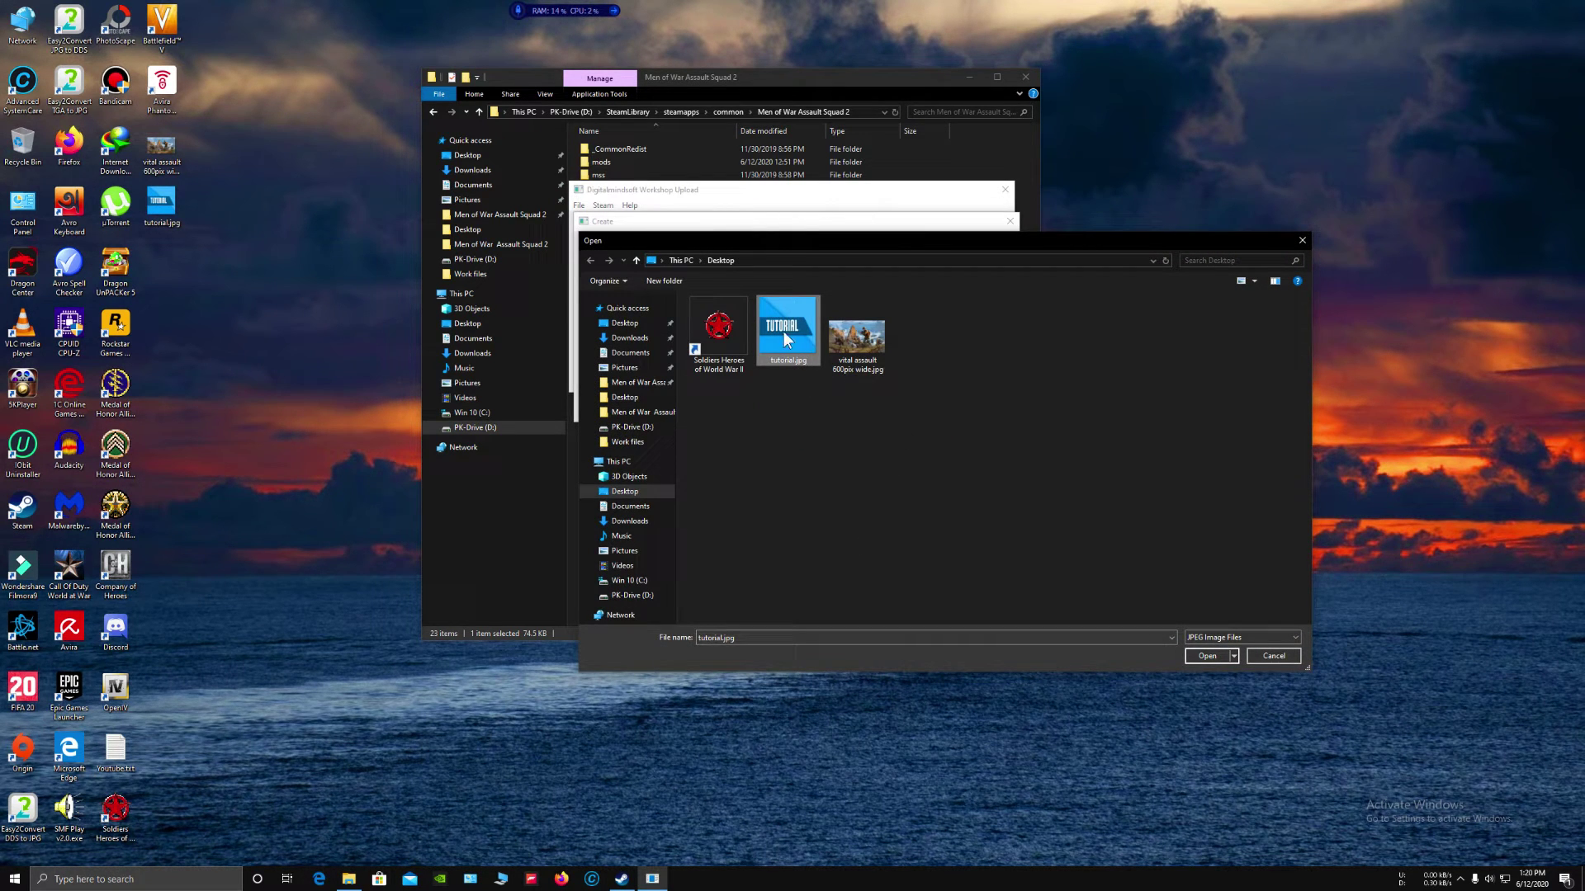
{"action": "left_click", "coordinate": [1203, 656]}
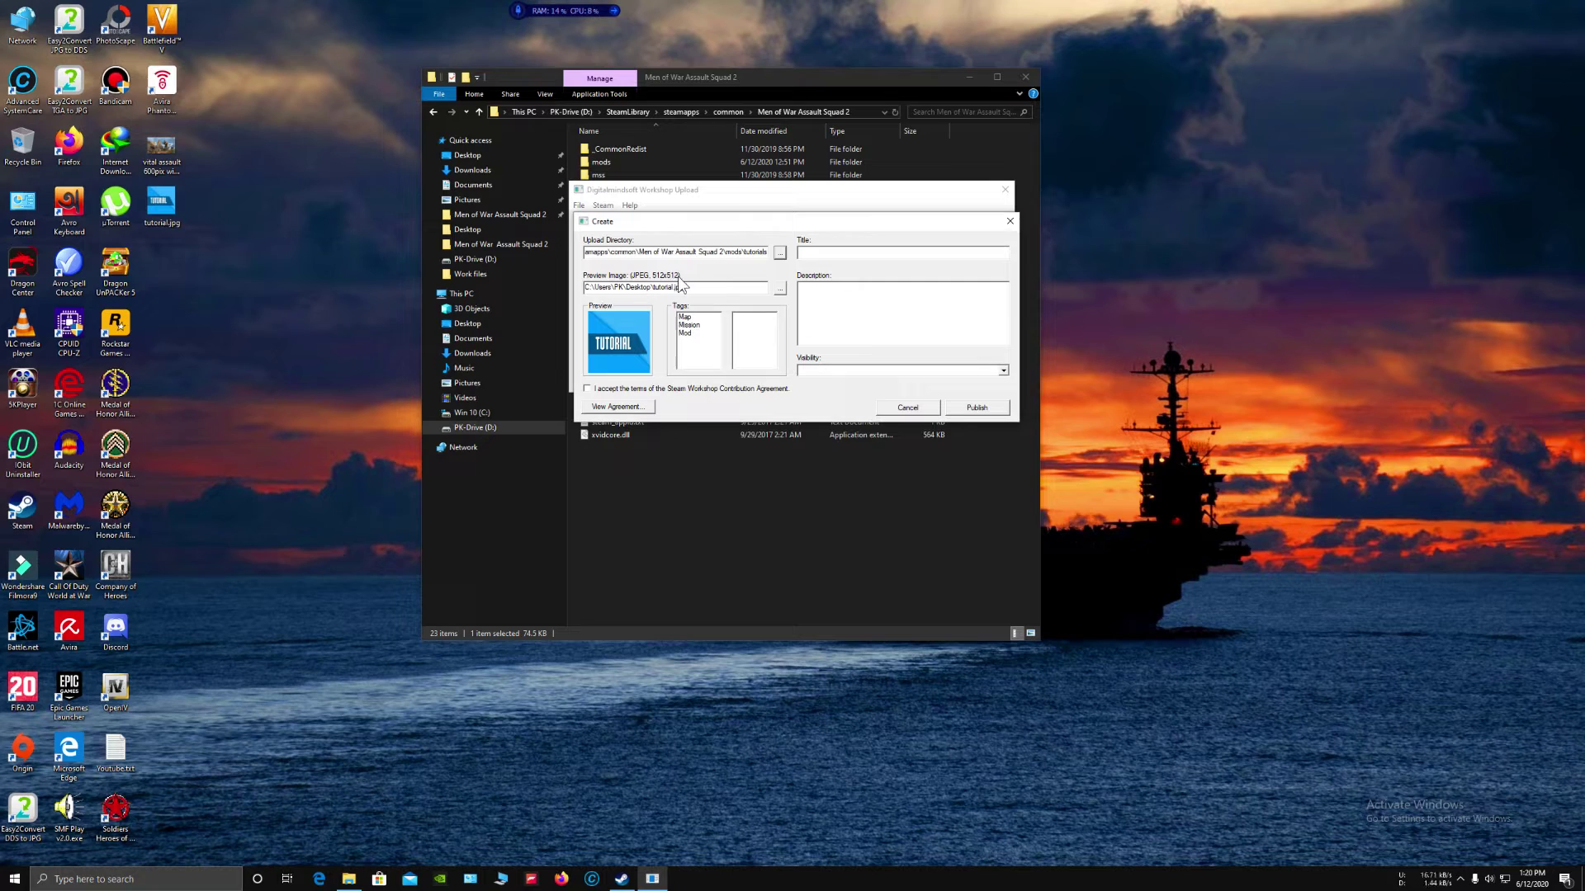
Add the Map, Mission and Mod tags and accept the Workshop contribution agreement.
{"action": "left_click", "coordinate": [690, 320]}
{"action": "double_click", "coordinate": [690, 318]}
{"action": "double_click", "coordinate": [690, 318]}
{"action": "double_click", "coordinate": [690, 317]}
{"action": "left_click", "coordinate": [587, 389]}
Title the item 'new mod', describe it 'tutorials for mowas2', and set visibility to Private.
{"action": "left_click_drag", "start_coordinate": [831, 220], "coordinate": [827, 150]}
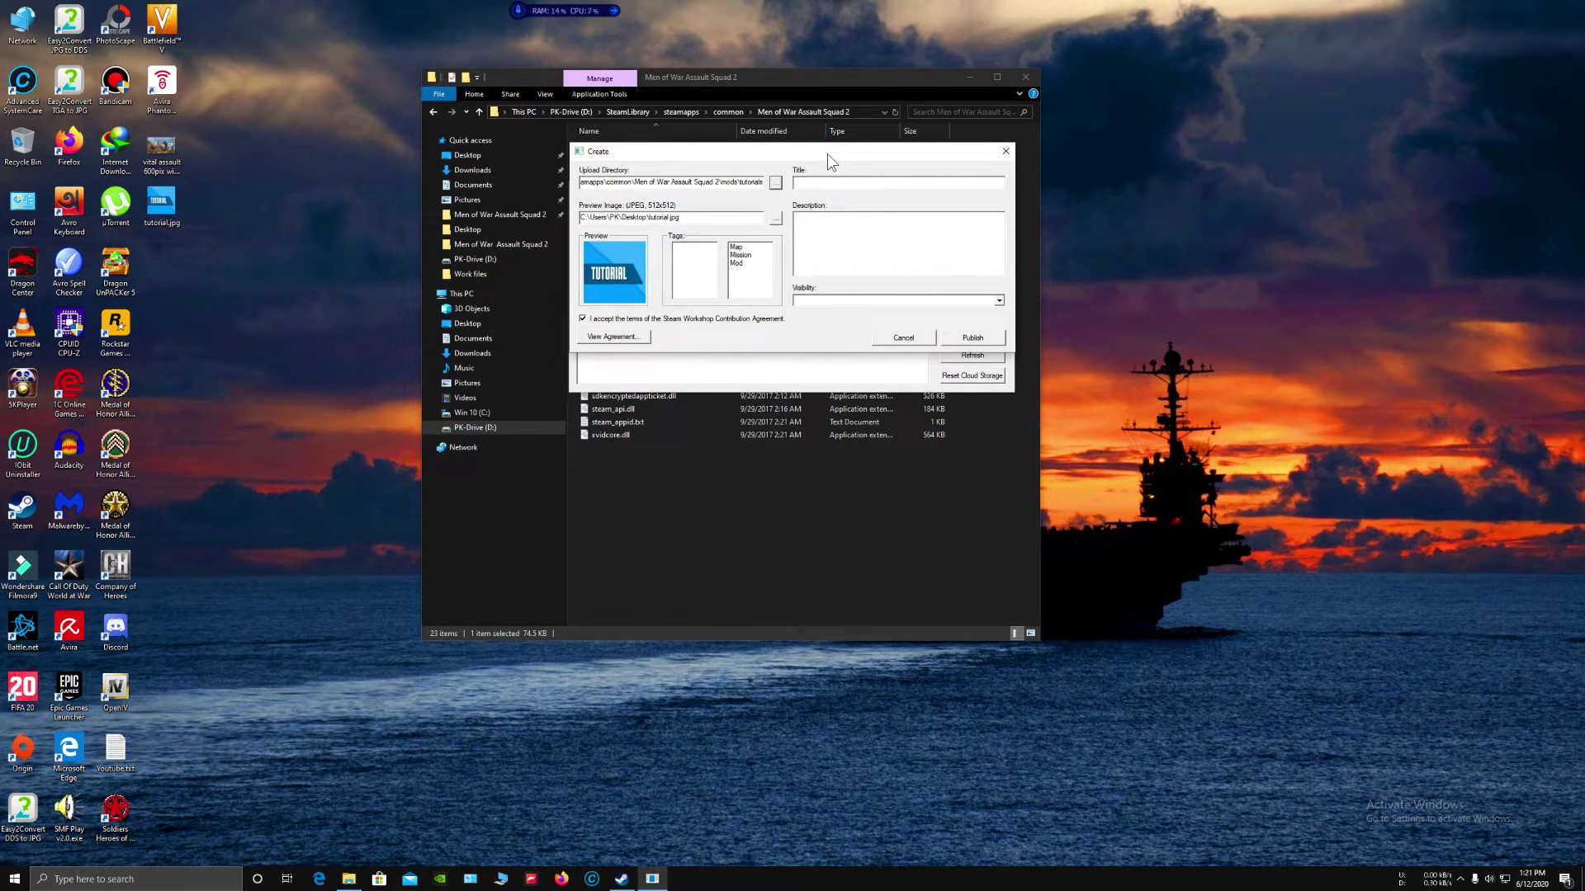
{"action": "type", "text": "new mod"}
{"action": "left_click", "coordinate": [827, 231]}
{"action": "type", "text": "als for mowas2"}
{"action": "left_click", "coordinate": [999, 301]}
{"action": "left_click", "coordinate": [825, 321]}
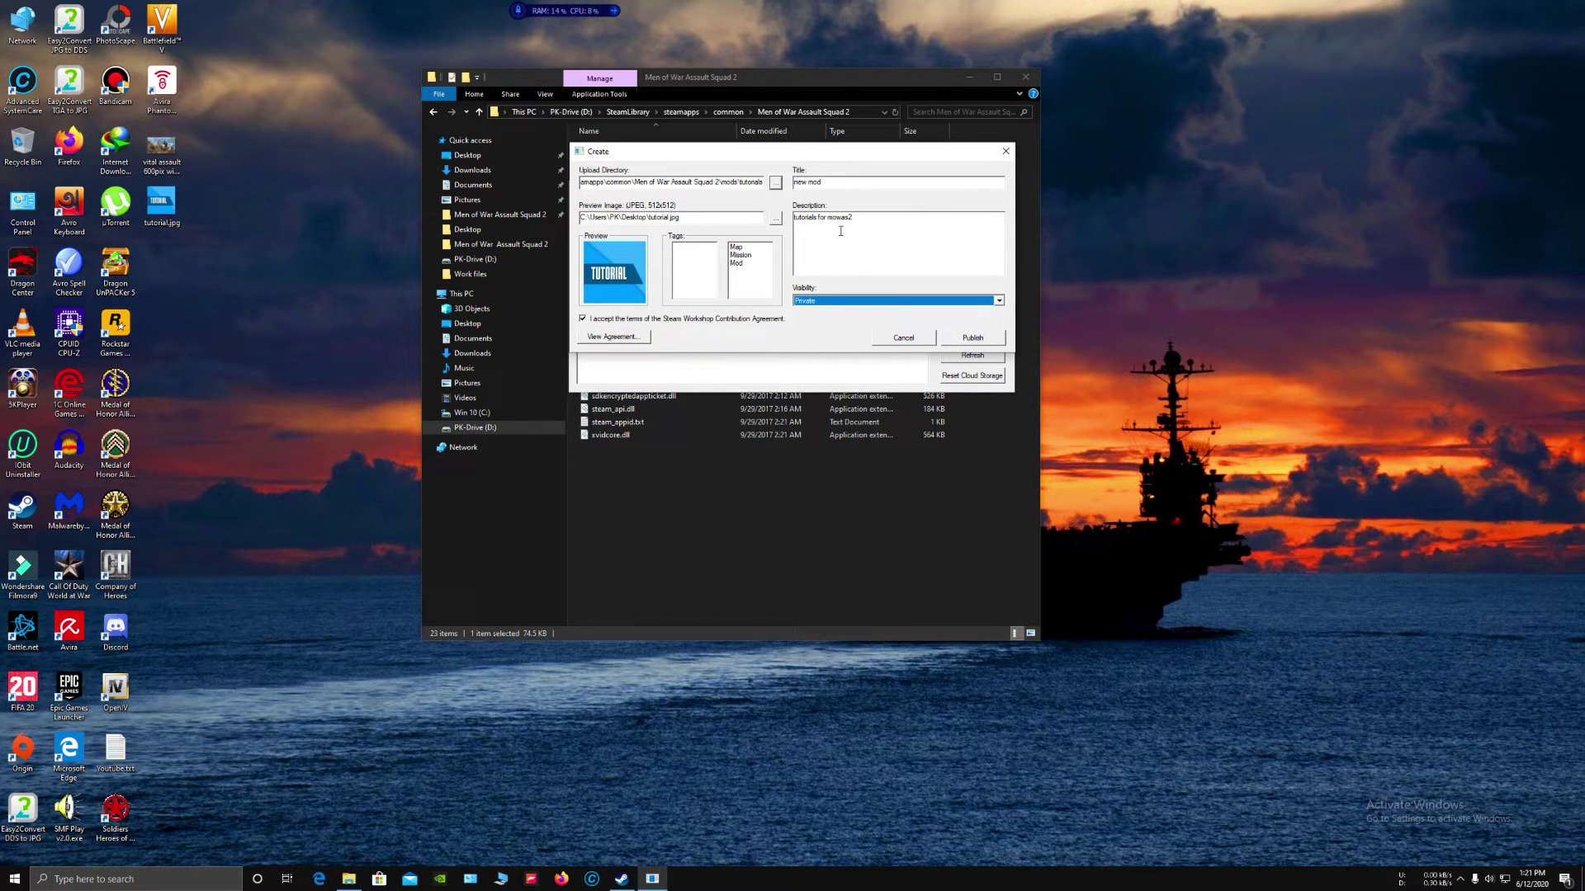
Publish the new item and refresh the list to show its 2020-06-12 entry.
{"action": "left_click", "coordinate": [985, 341]}
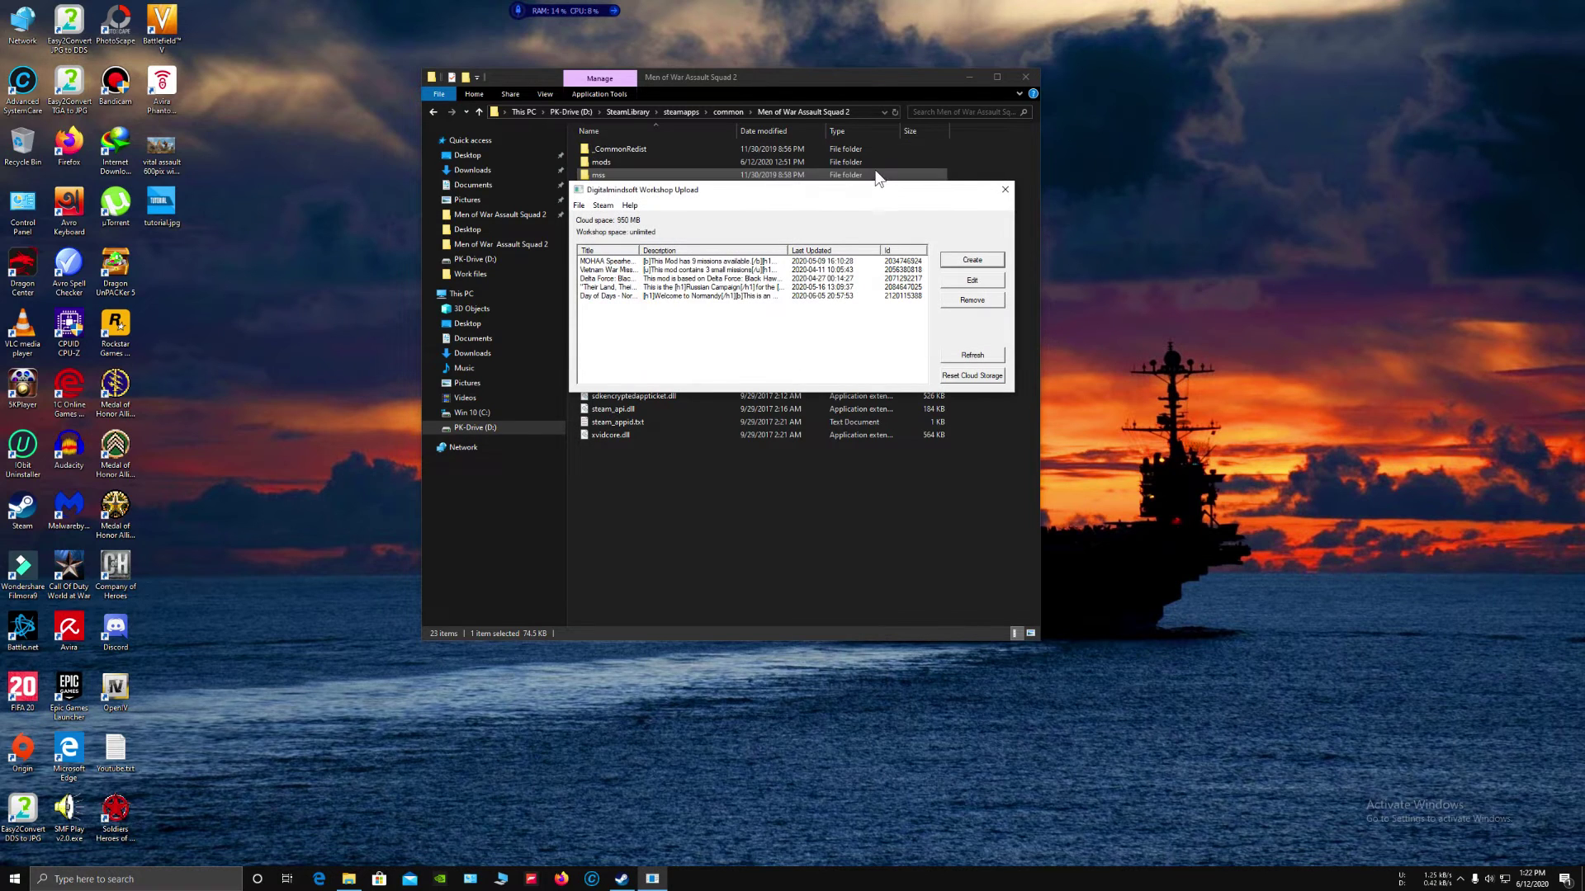
{"action": "left_click_drag", "start_coordinate": [826, 199], "coordinate": [835, 151]}
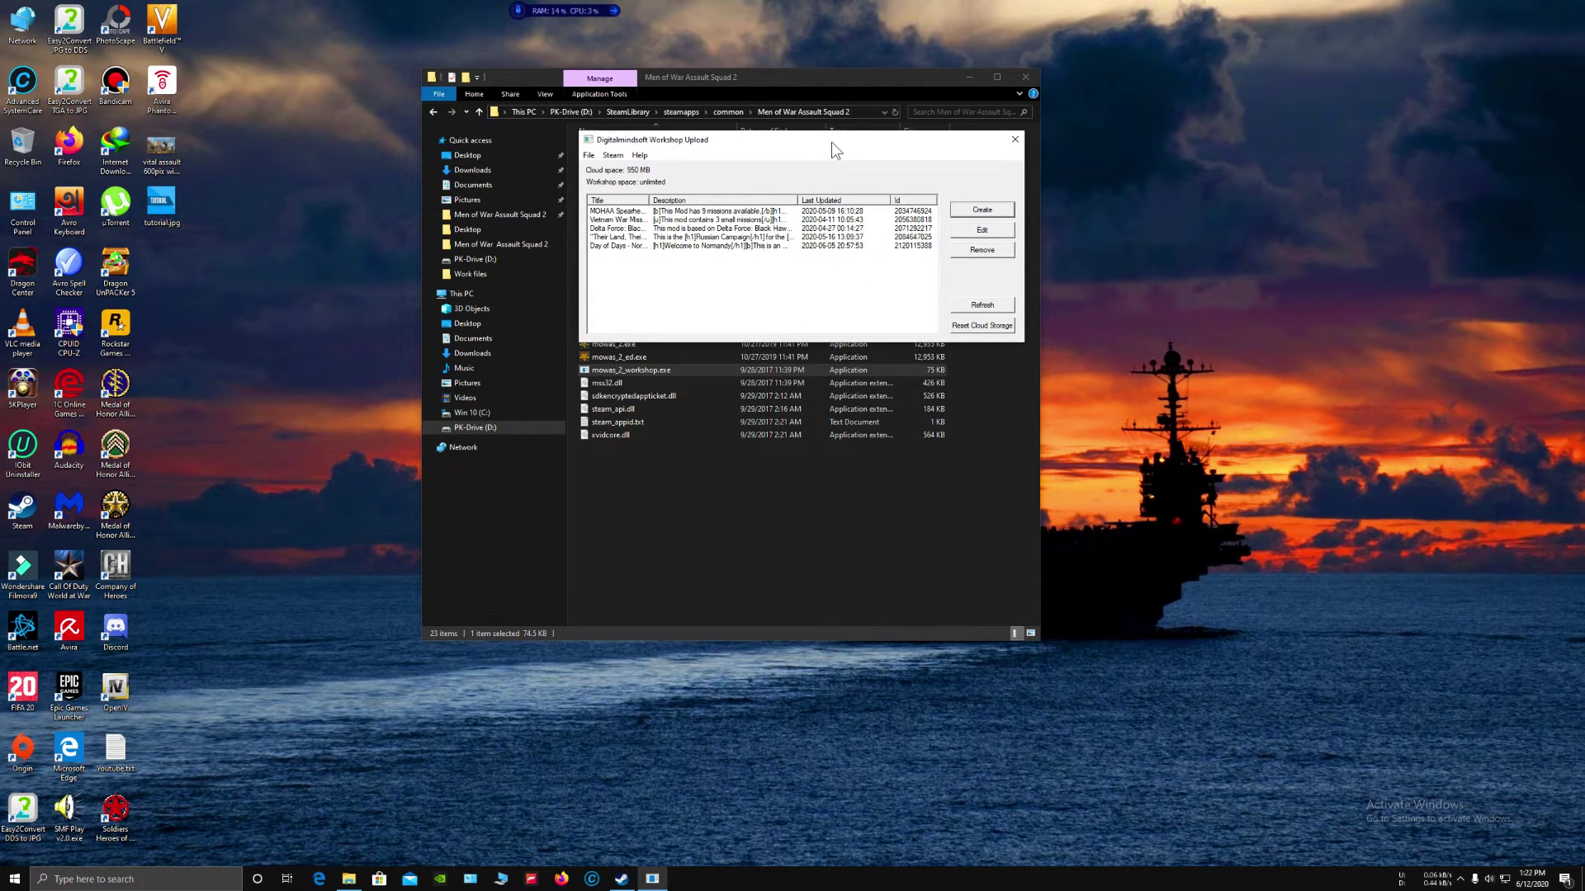
{"action": "left_click", "coordinate": [983, 306]}
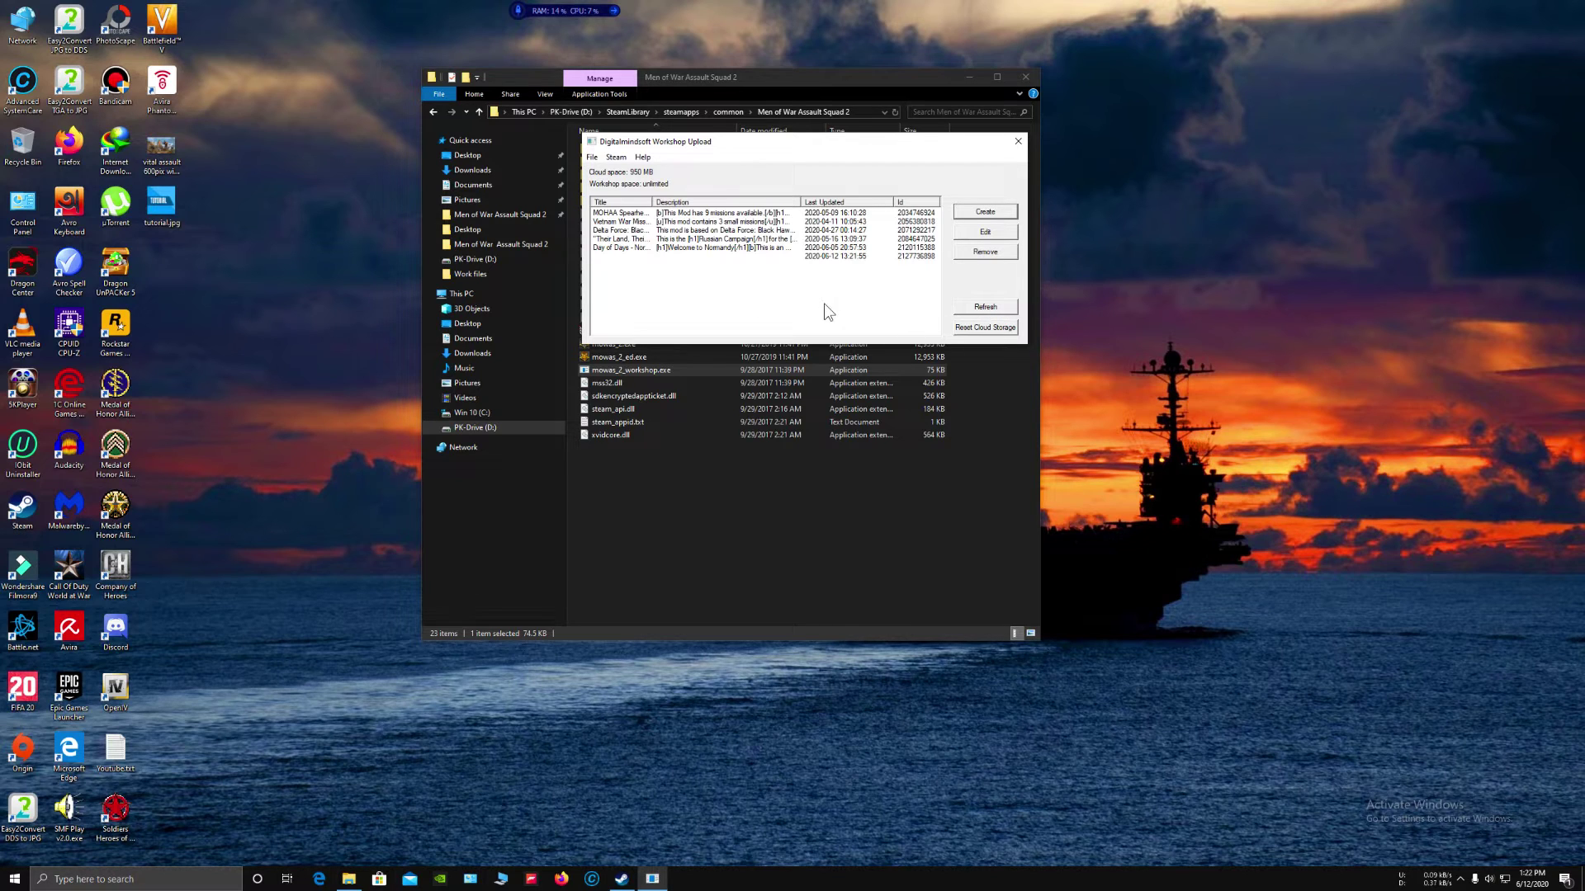
{"action": "mouse_move", "coordinate": [618, 884]}
In Steam, open your profile's Workshop Items and the new untitled hidden item.
{"action": "left_click", "coordinate": [621, 879]}
{"action": "mouse_move", "coordinate": [330, 34]}
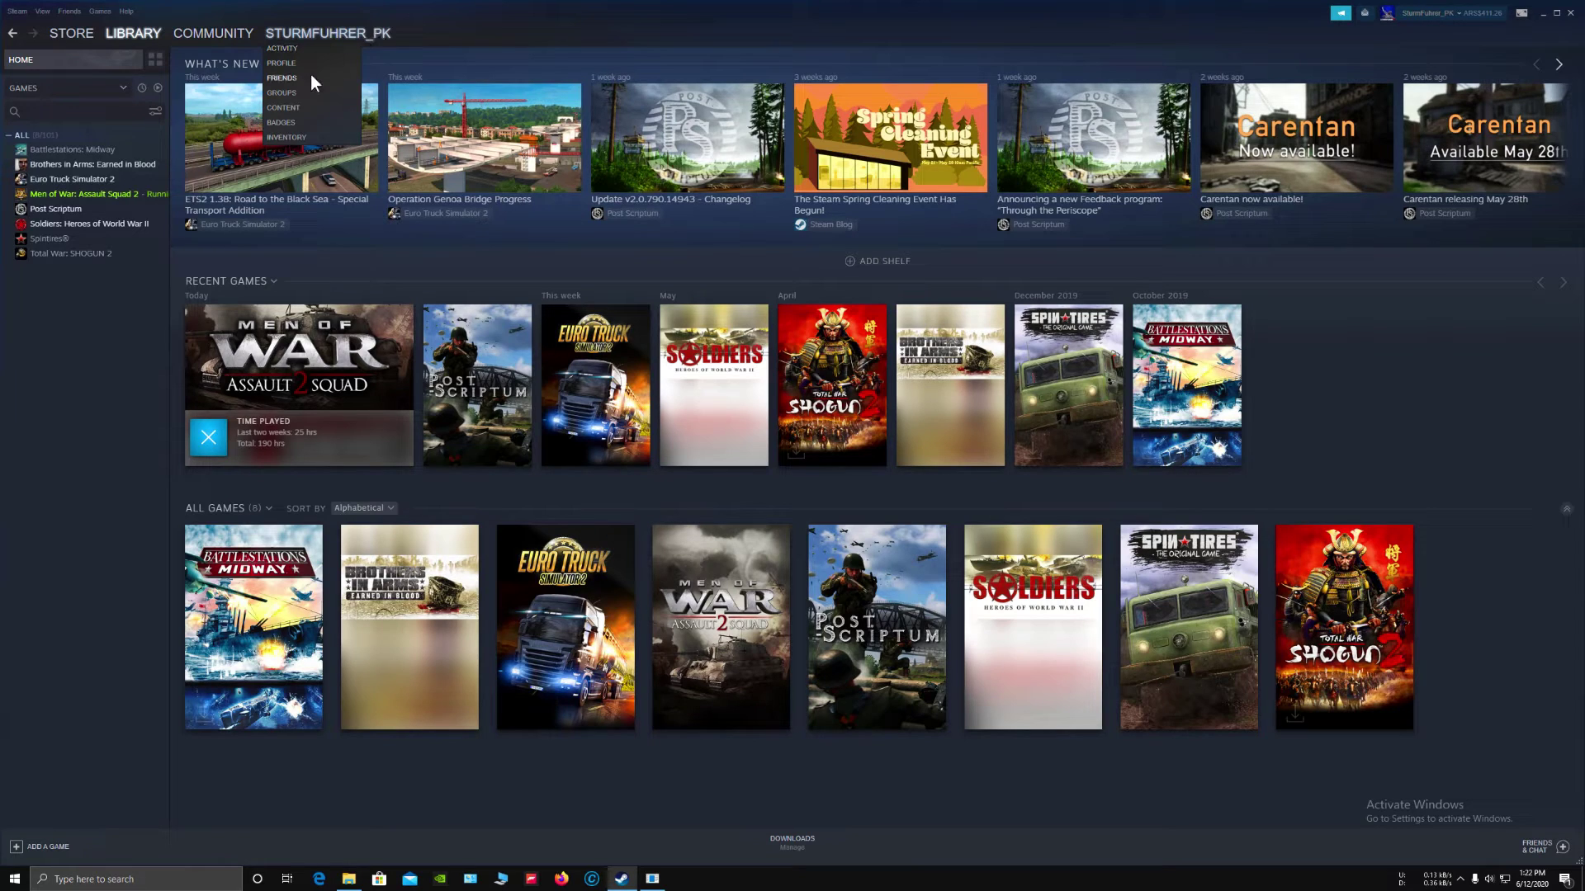
{"action": "left_click", "coordinate": [284, 107]}
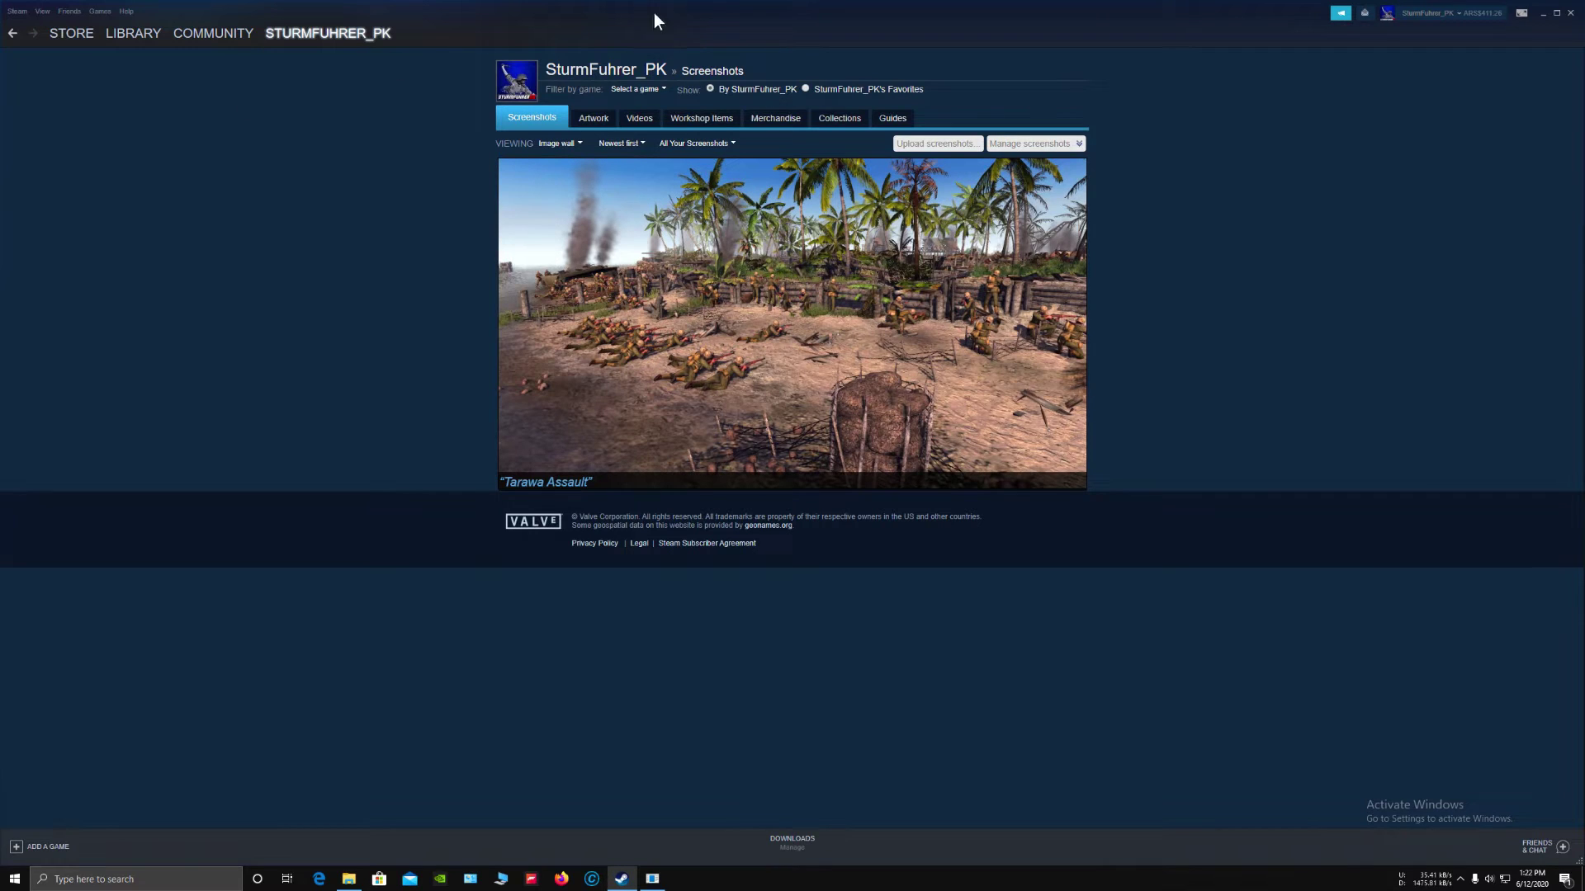
{"action": "left_click", "coordinate": [682, 120]}
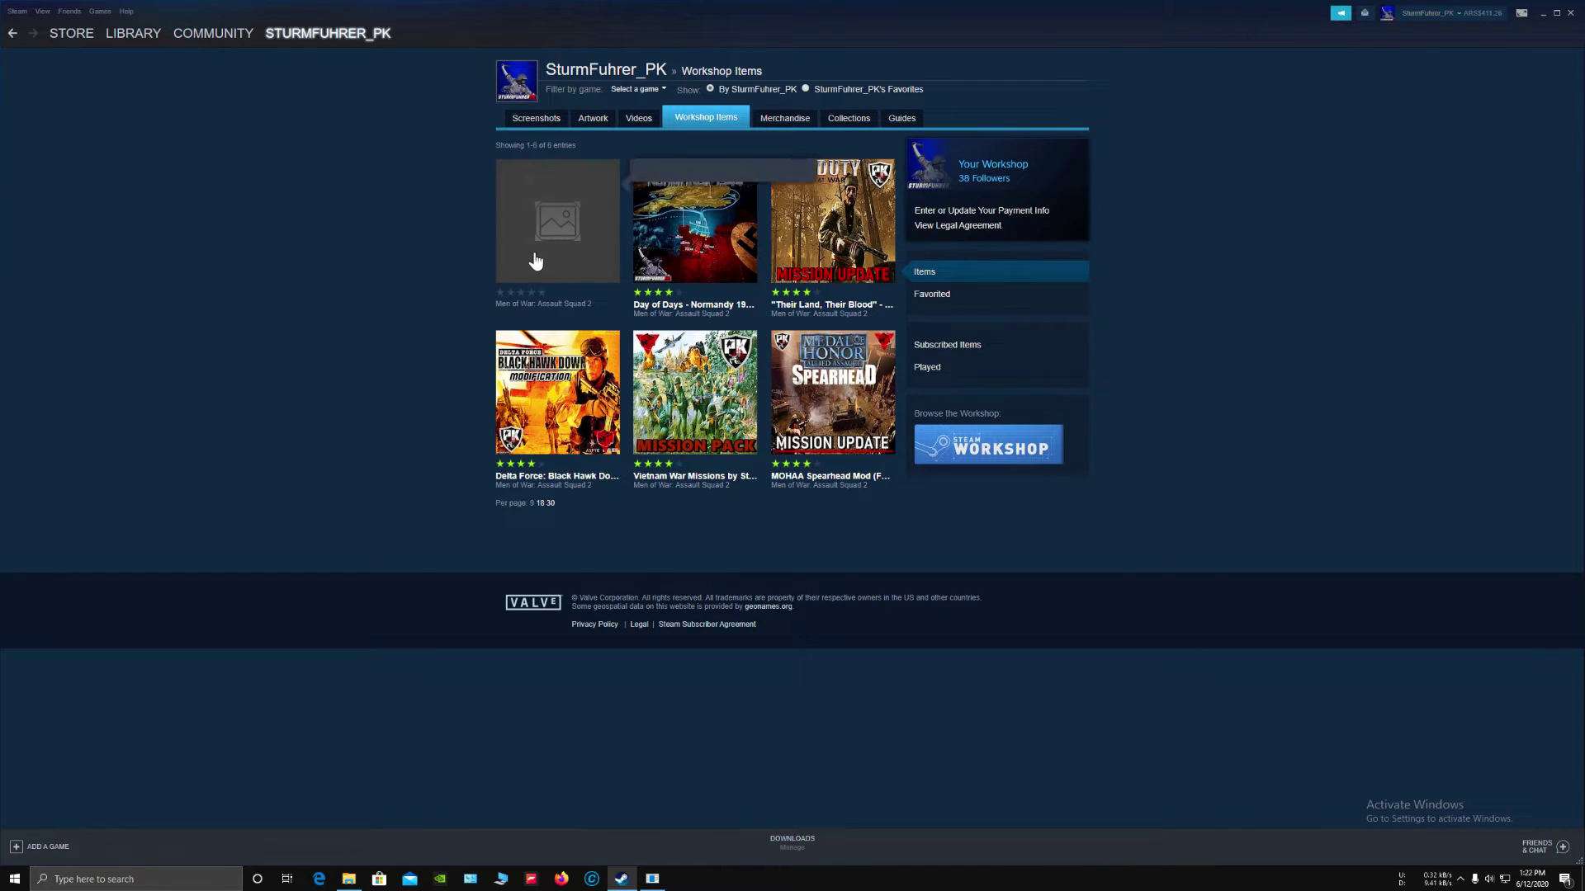
{"action": "mouse_move", "coordinate": [808, 354]}
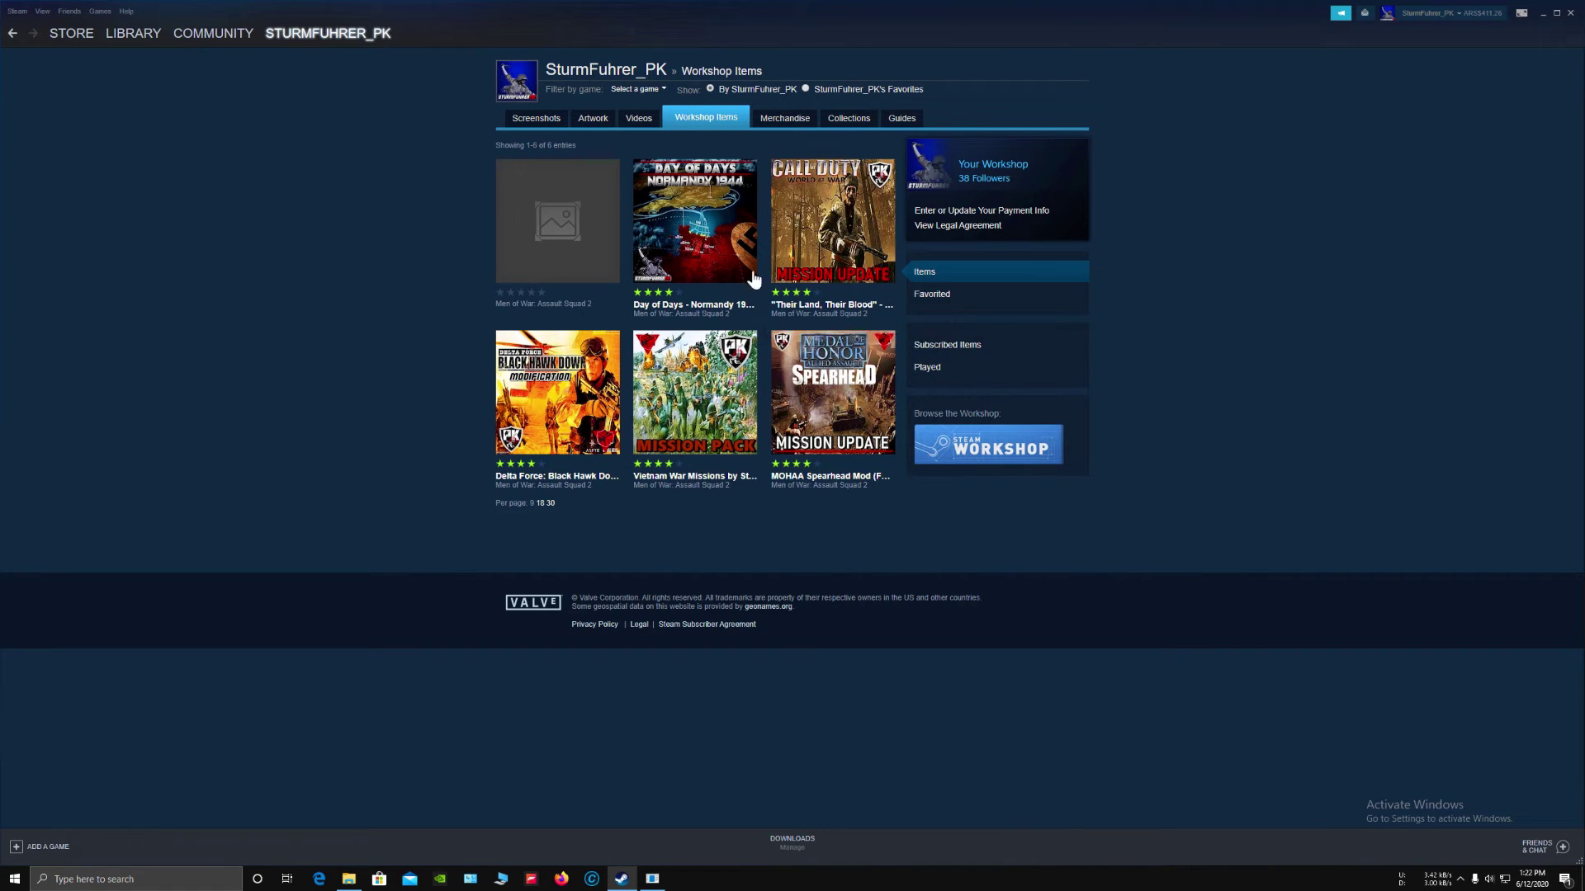
{"action": "left_click", "coordinate": [561, 212]}
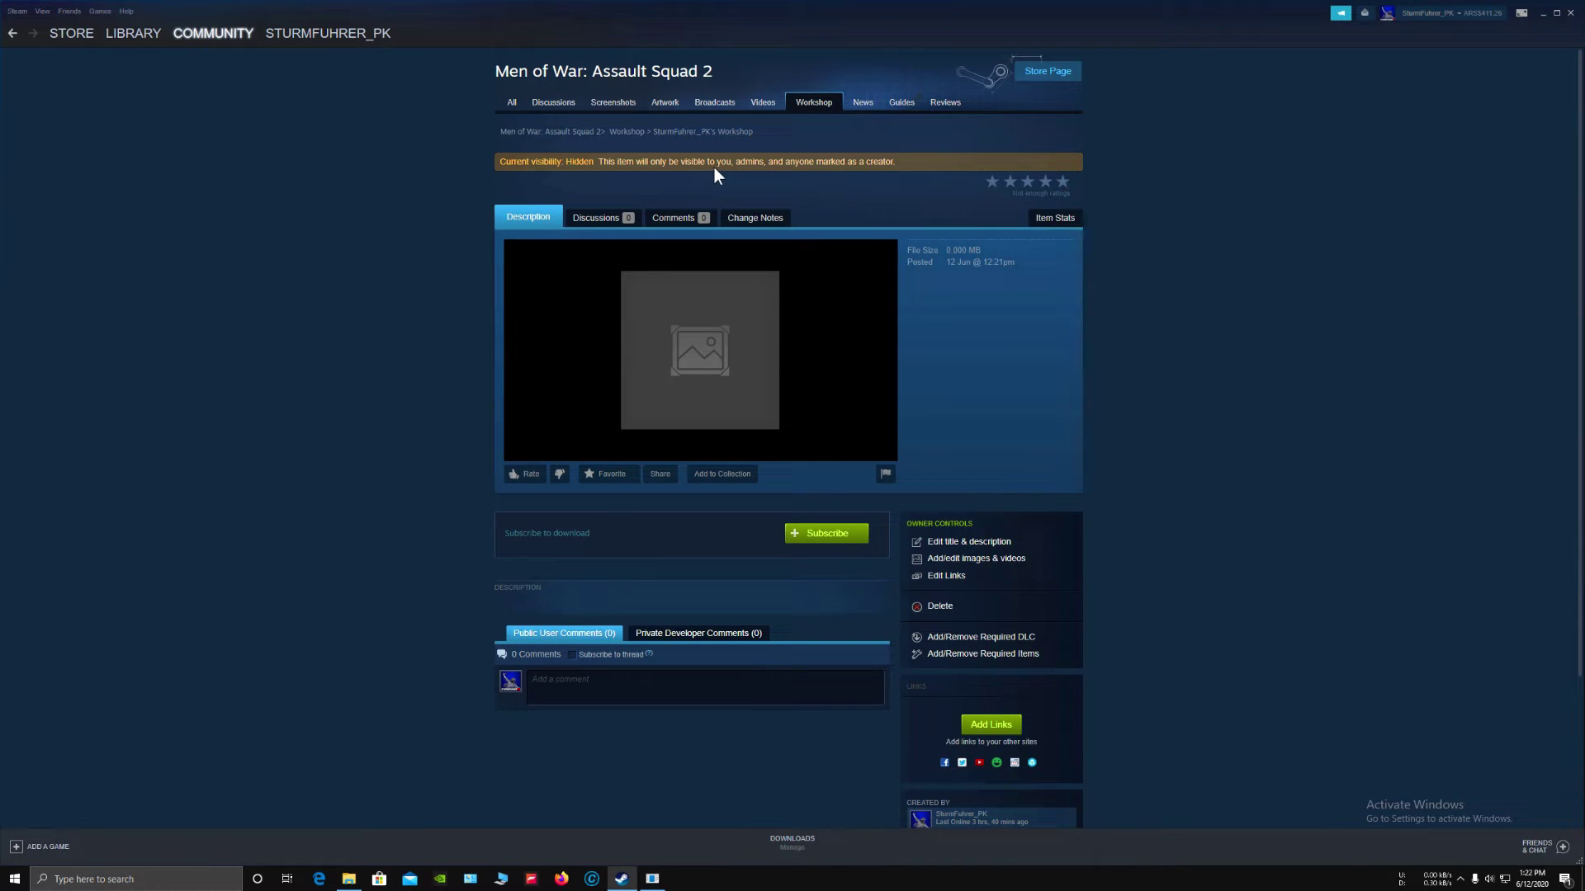
Retitle the item 'Tutorials for Mowas2' with description 'New video tutorials' and save.
{"action": "scroll", "coordinate": [1132, 420], "scroll_direction": "down", "scroll_amount": 2}
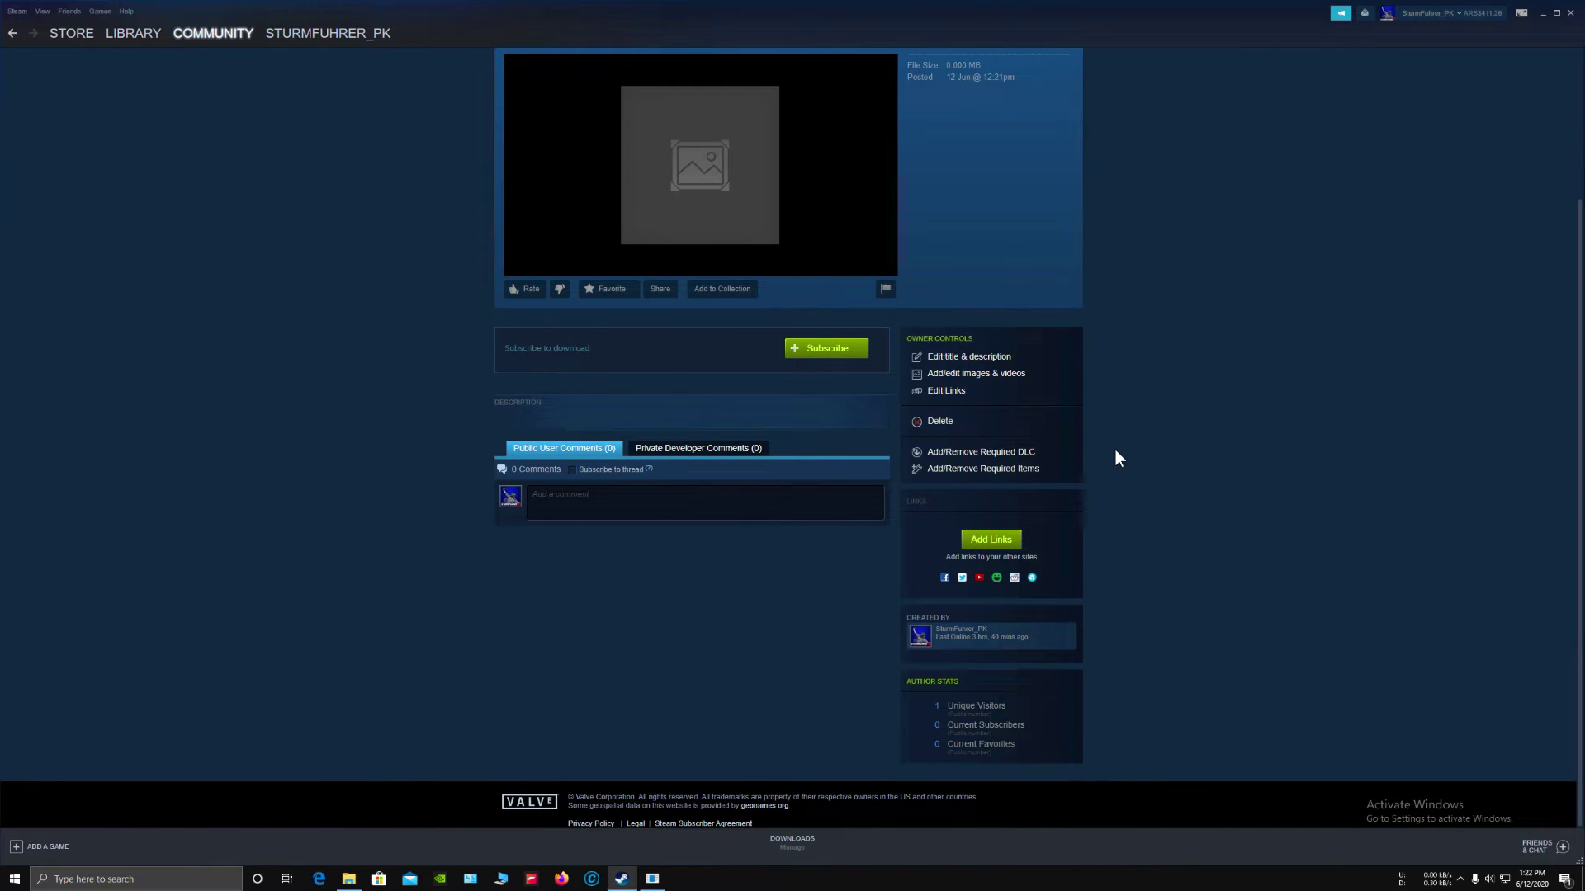
{"action": "scroll", "coordinate": [1116, 454], "scroll_direction": "up", "scroll_amount": 2}
{"action": "scroll", "coordinate": [1127, 429], "scroll_direction": "down", "scroll_amount": 2}
{"action": "scroll", "coordinate": [701, 350], "scroll_direction": "up", "scroll_amount": 2}
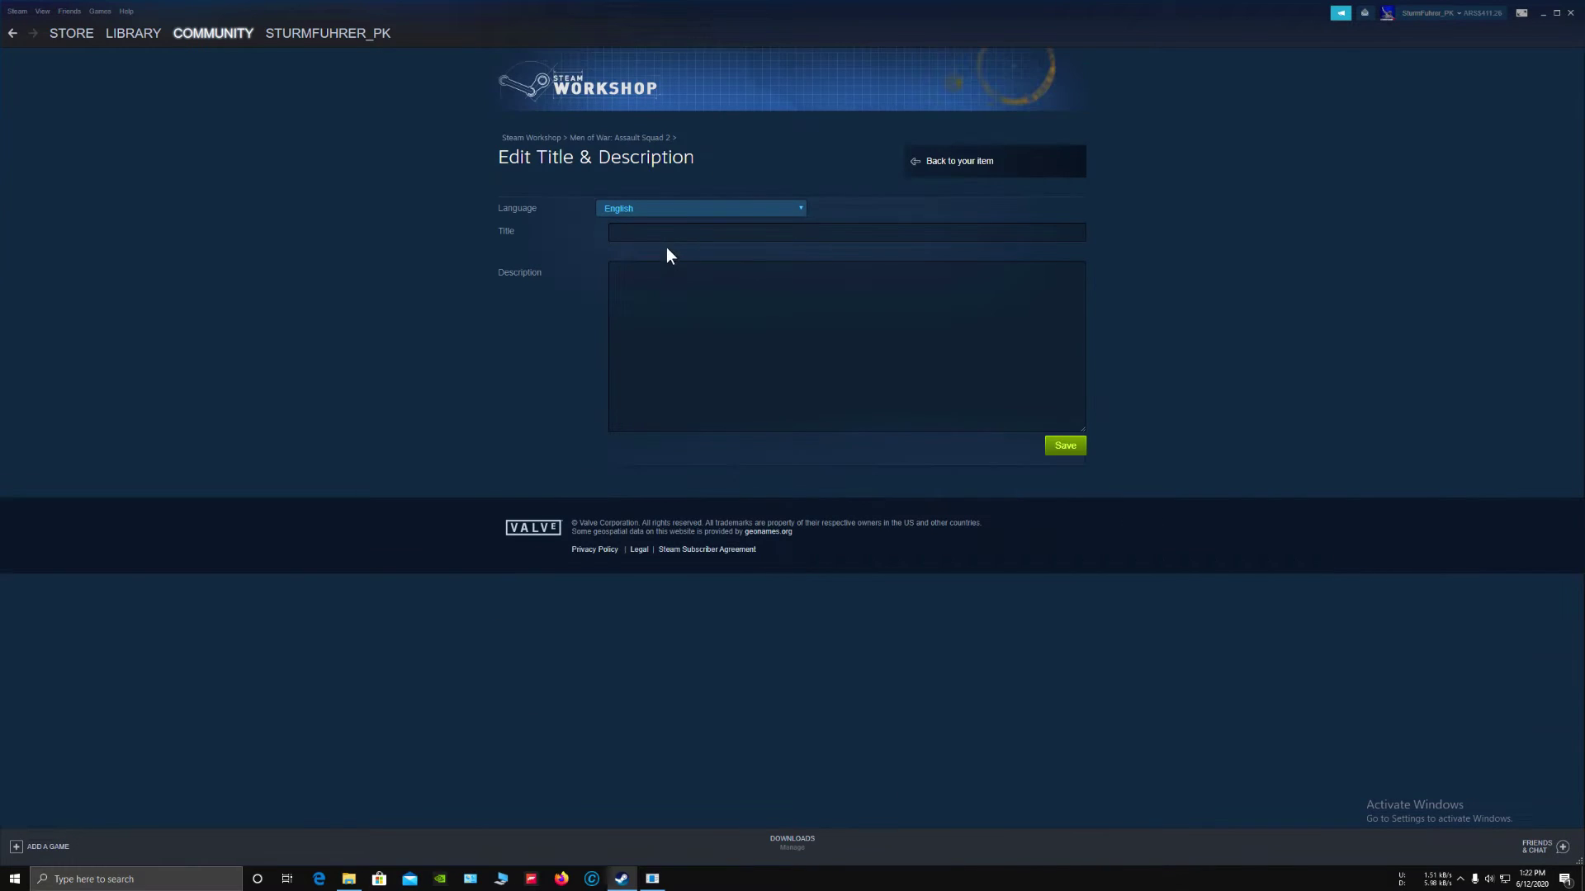
{"action": "left_click", "coordinate": [613, 234]}
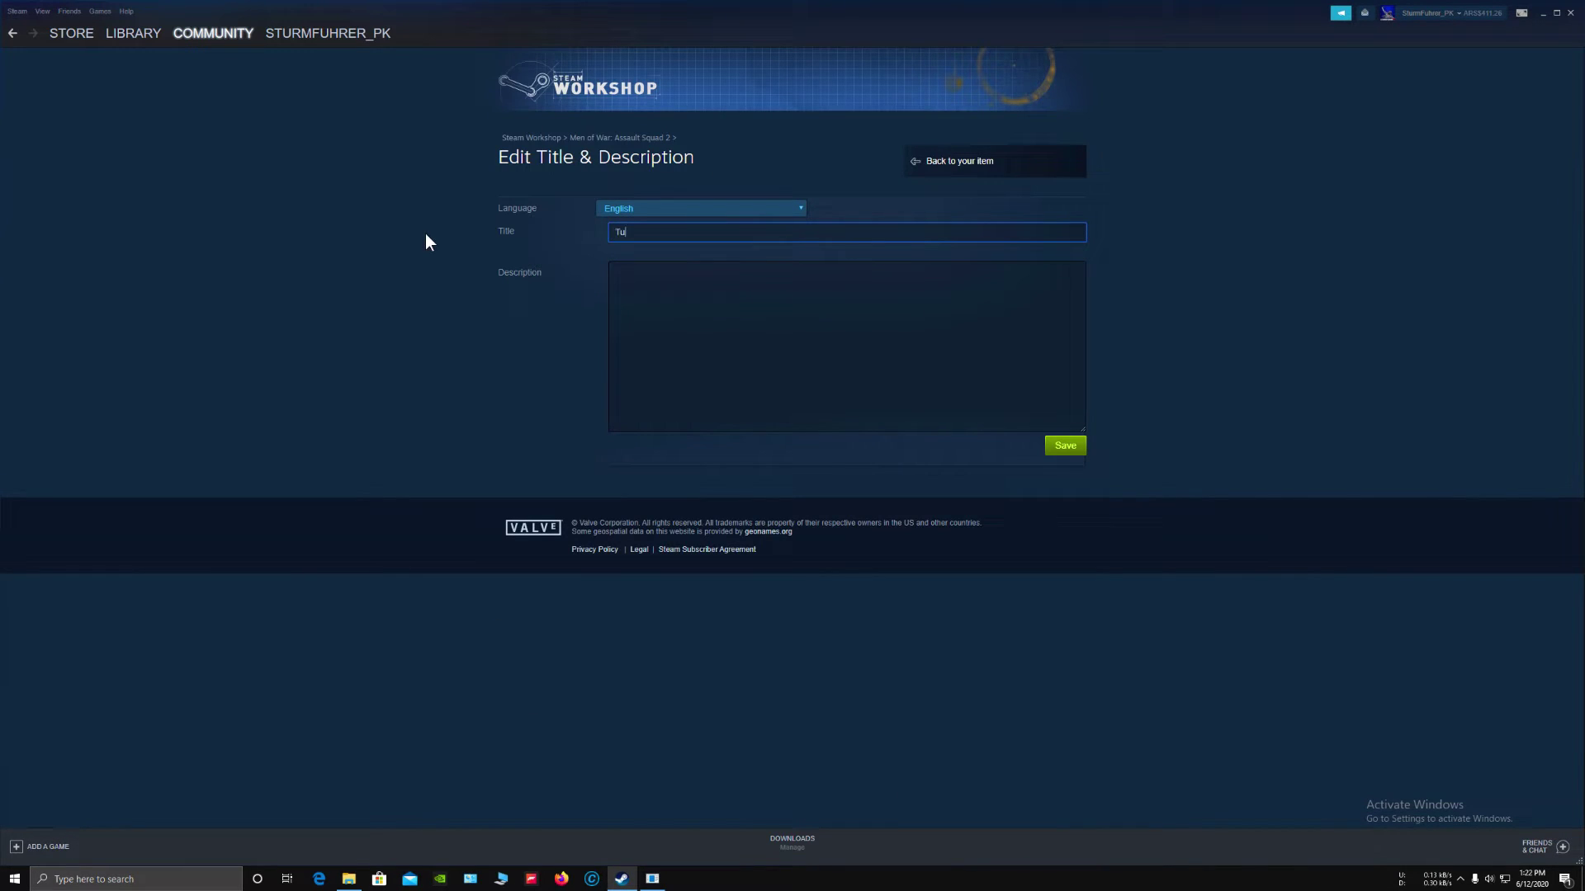
{"action": "type", "text": "Tutorials for Mowas2"}
{"action": "key", "text": "Tab"}
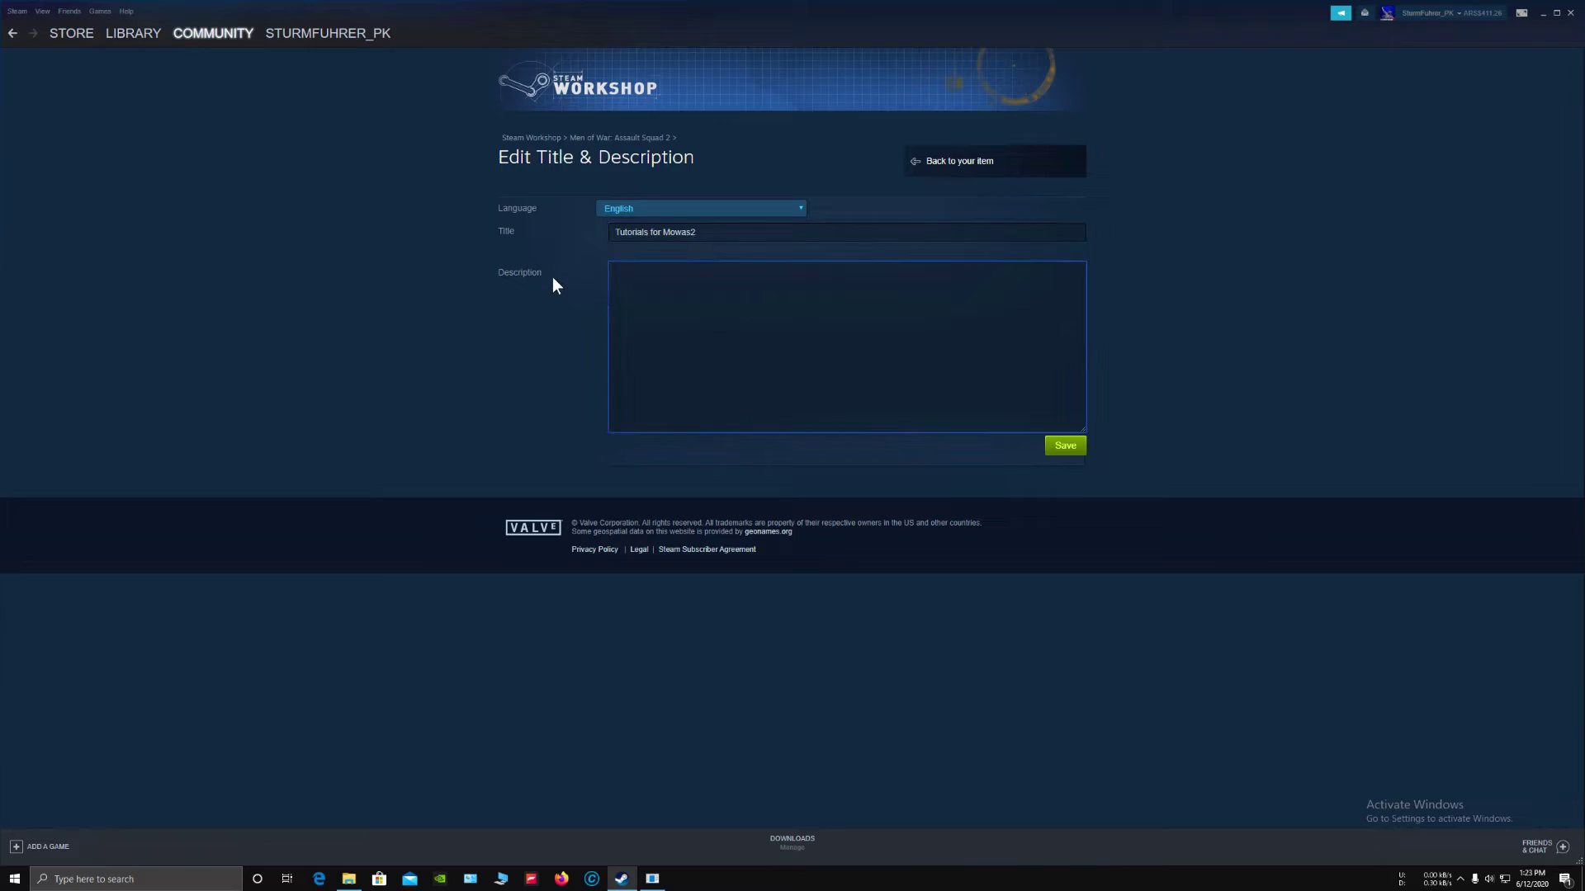
{"action": "type", "text": "New video tutorials"}
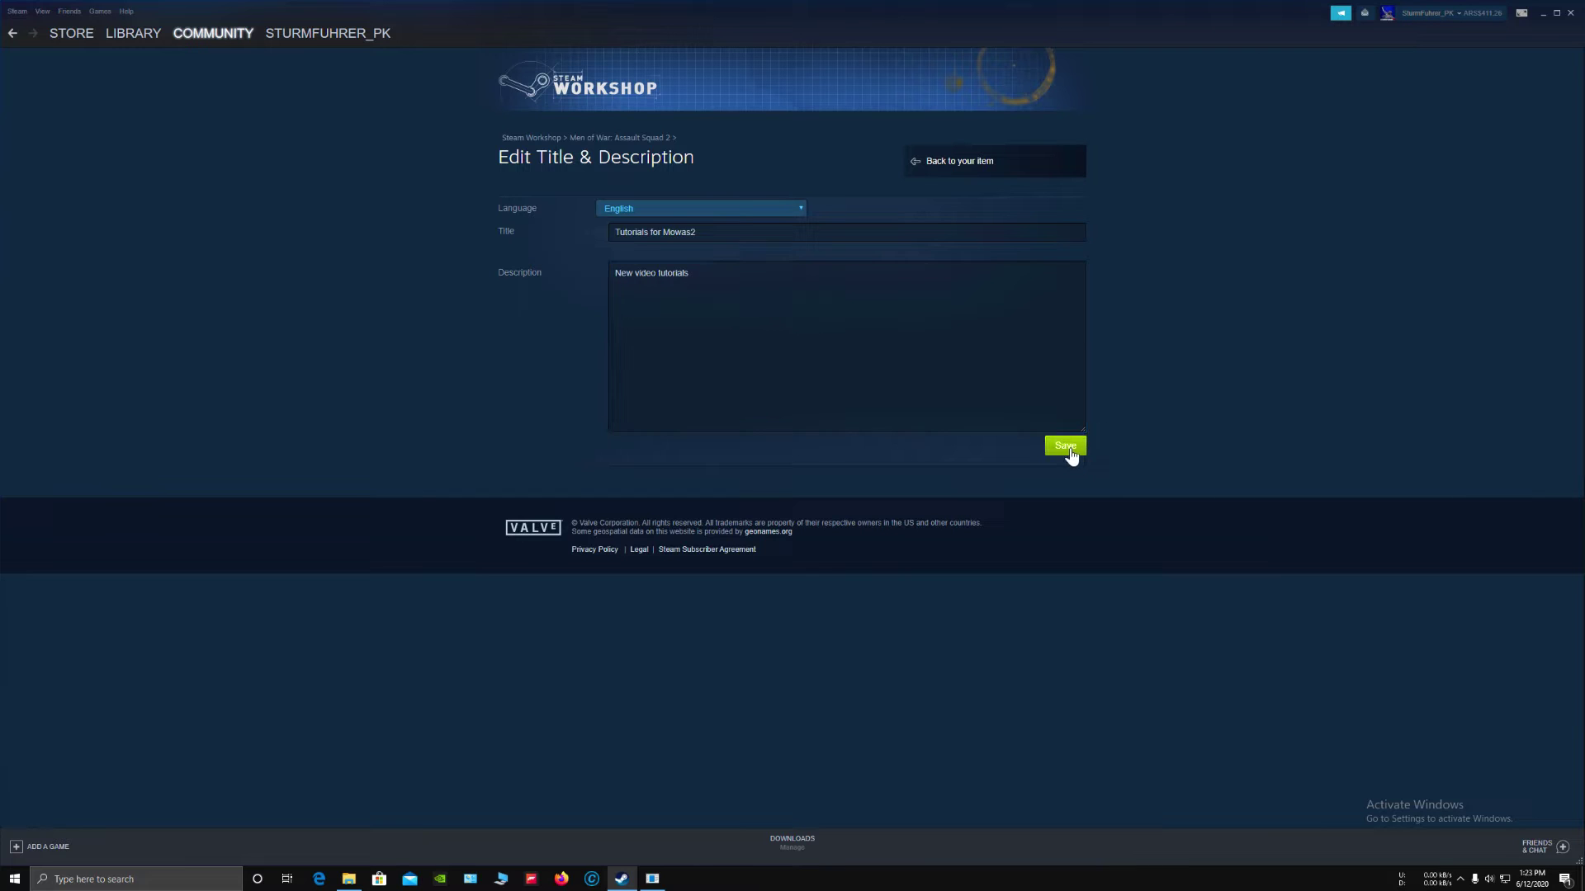
{"action": "left_click", "coordinate": [1067, 447]}
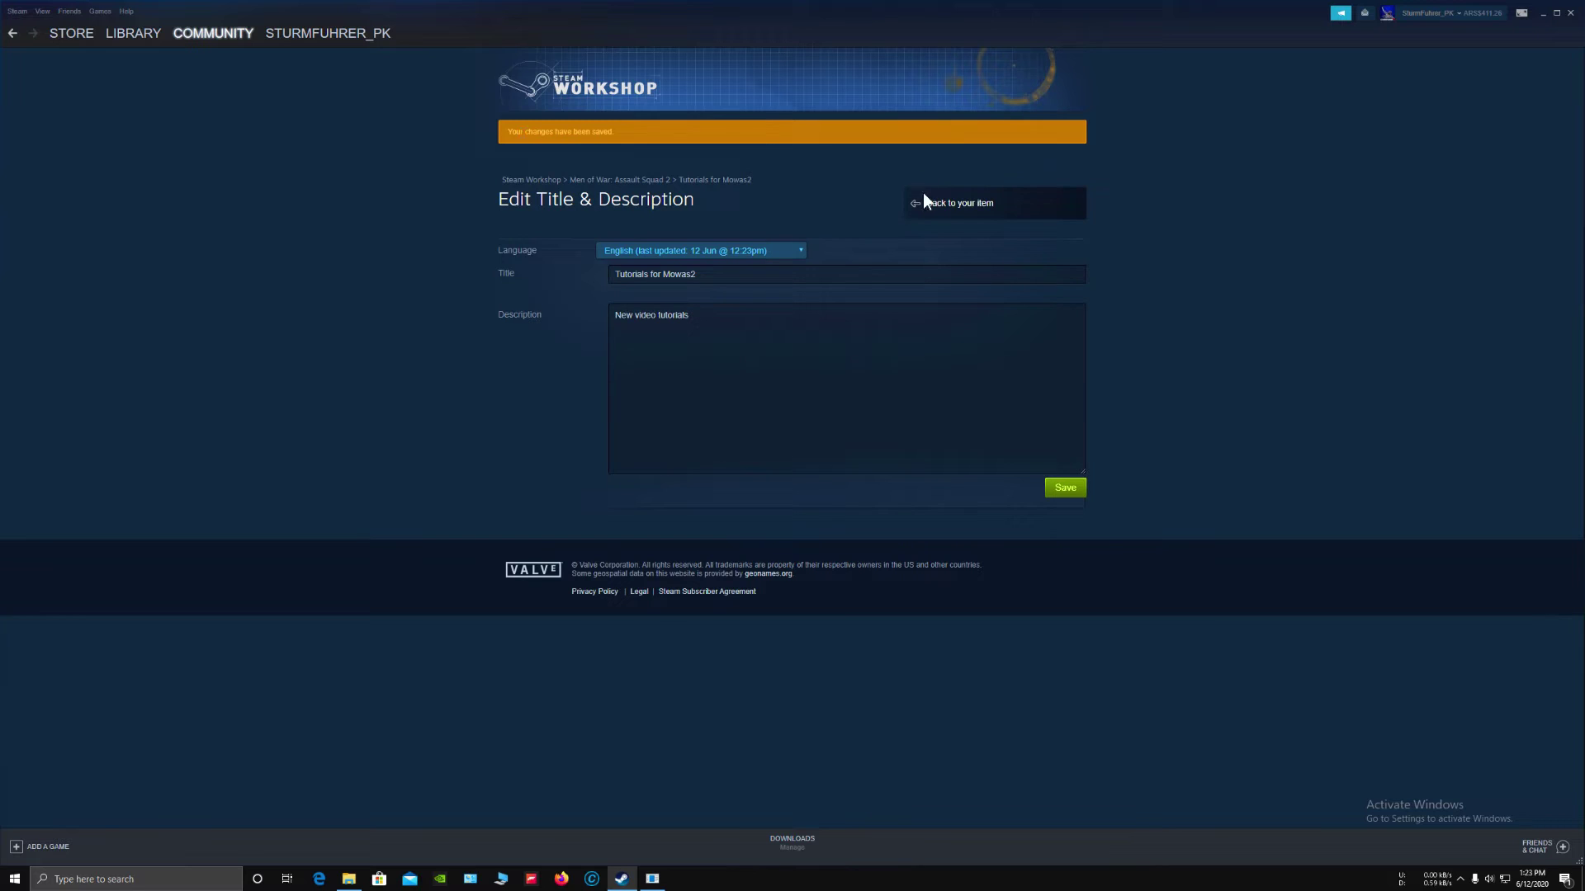
Return to the item page, open Edit Links, and focus the Youtube URL field.
{"action": "left_click", "coordinate": [978, 211]}
{"action": "scroll", "coordinate": [1197, 412], "scroll_direction": "down", "scroll_amount": 2}
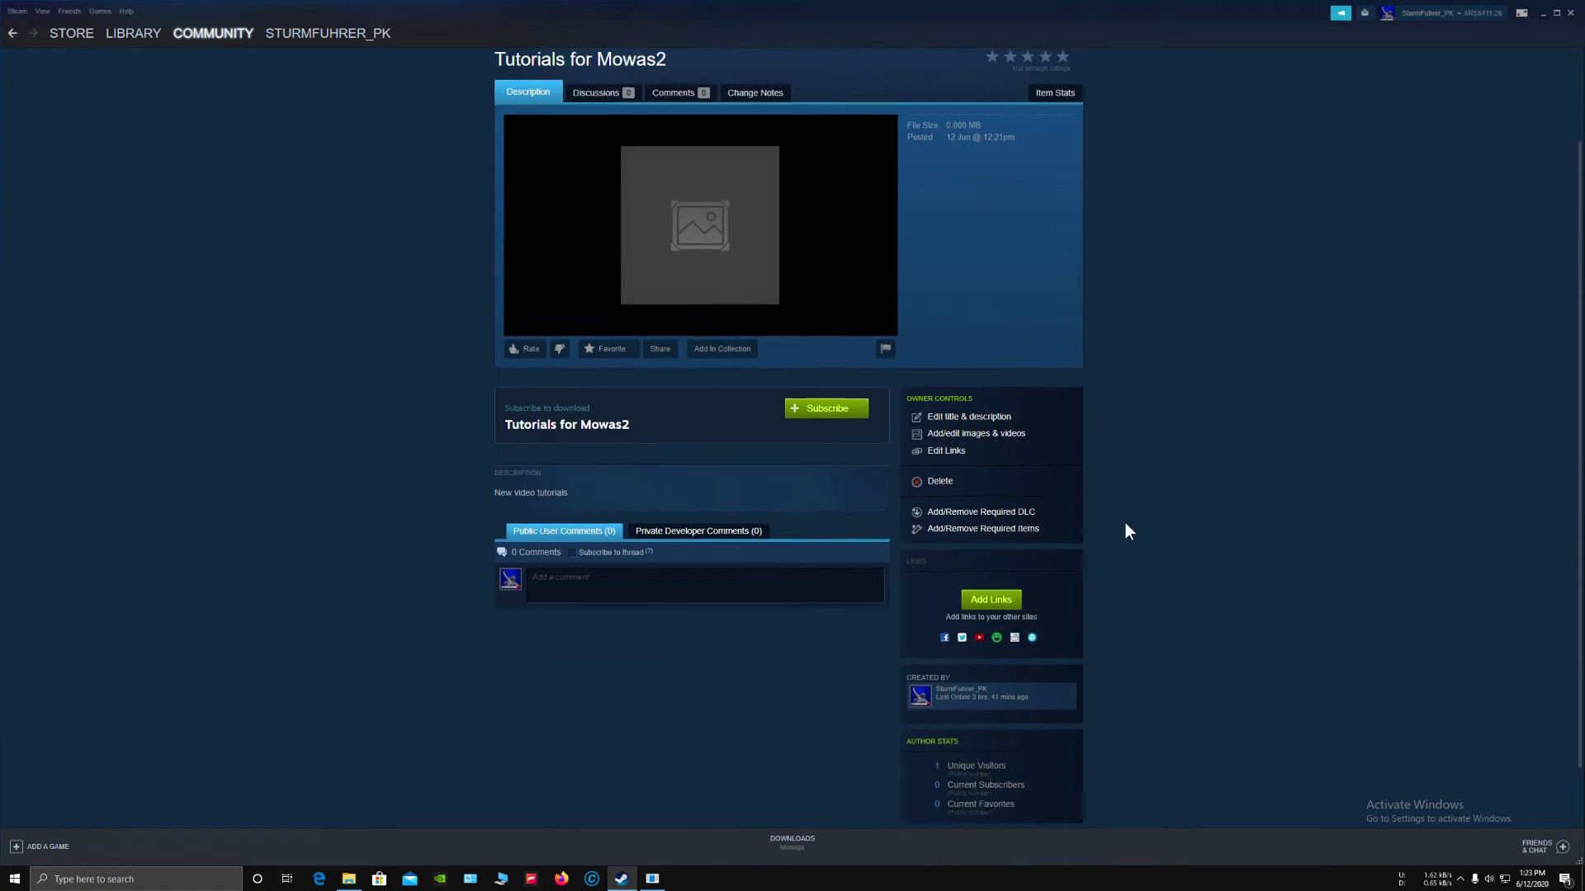
{"action": "scroll", "coordinate": [971, 409], "scroll_direction": "down", "scroll_amount": 1}
{"action": "left_click", "coordinate": [946, 391]}
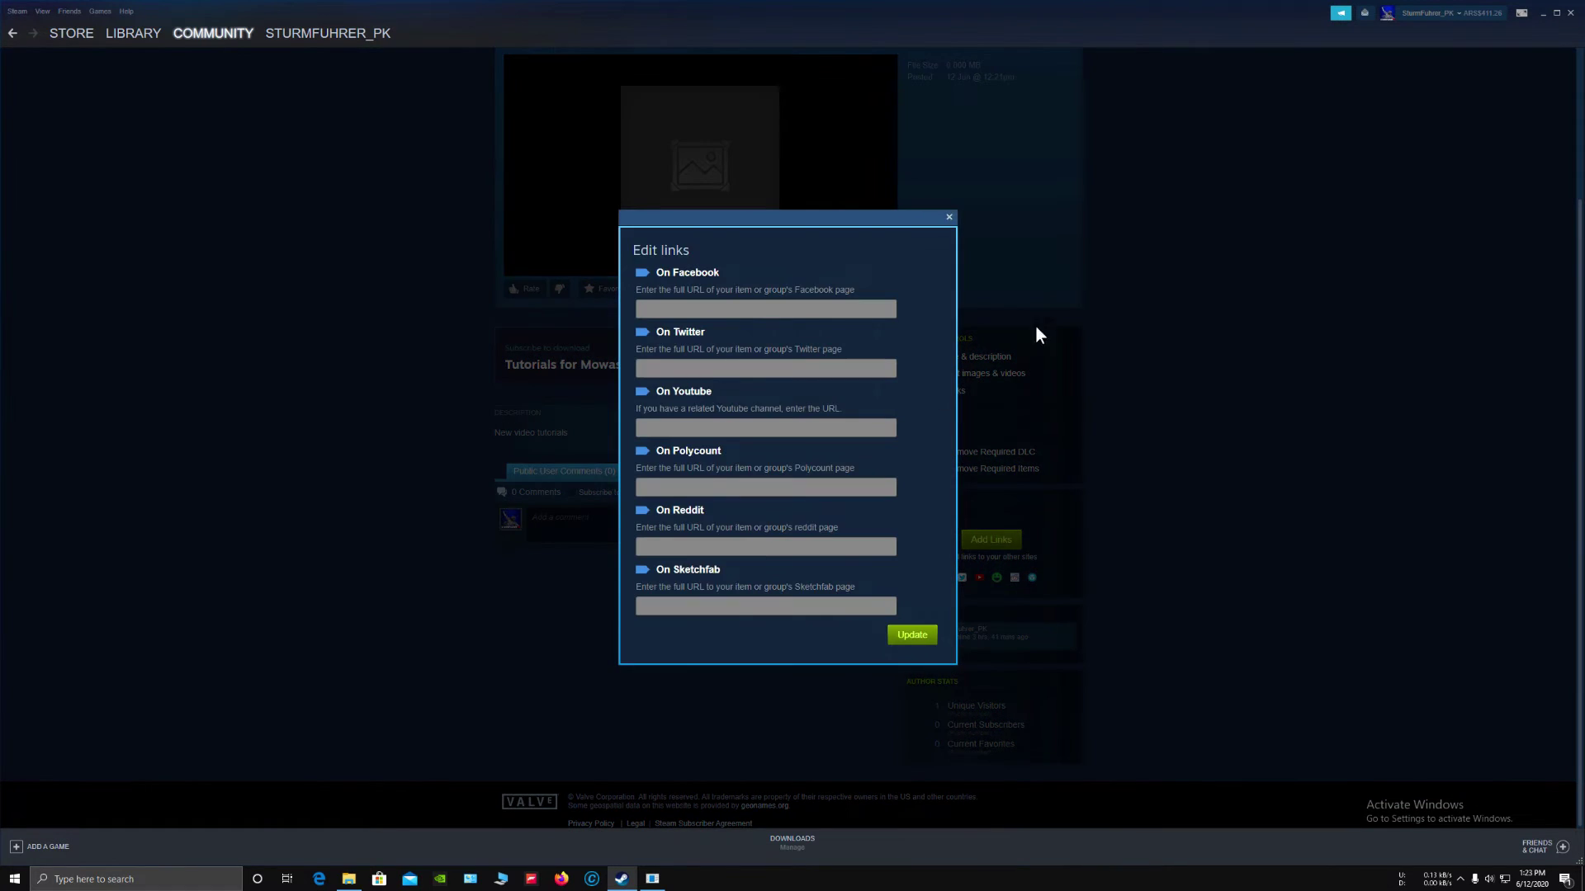
{"action": "triple_click", "coordinate": [734, 235]}
{"action": "left_click", "coordinate": [729, 295]}
{"action": "left_click", "coordinate": [747, 368]}
{"action": "left_click", "coordinate": [755, 427]}
Open your own YouTube channel in Firefox, select its URL, and return to Steam.
{"action": "left_click", "coordinate": [561, 878]}
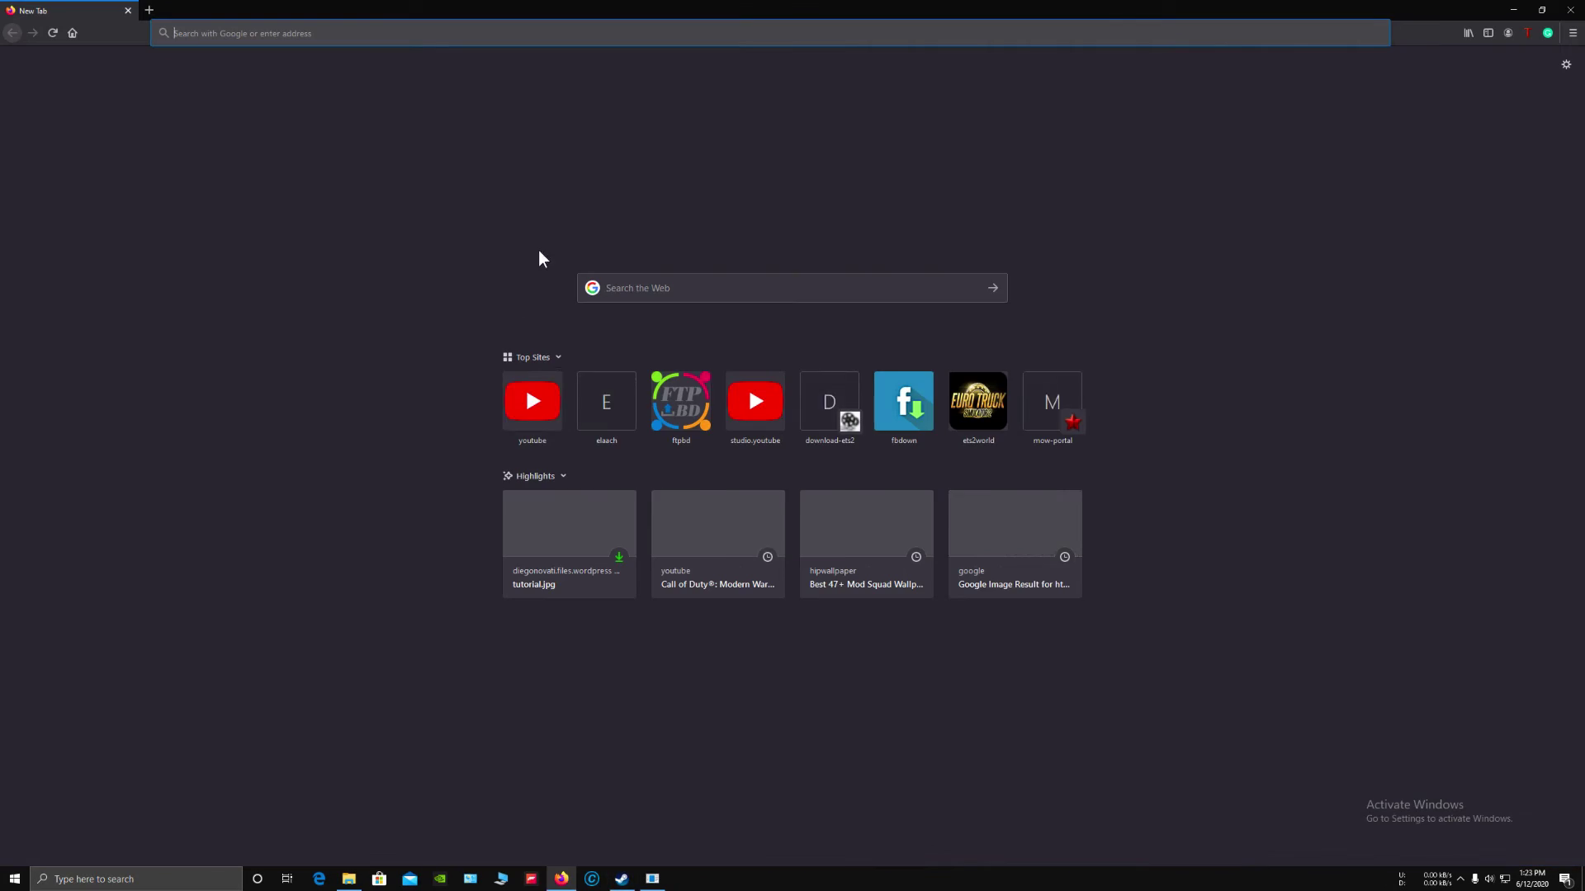
{"action": "left_click", "coordinate": [513, 397]}
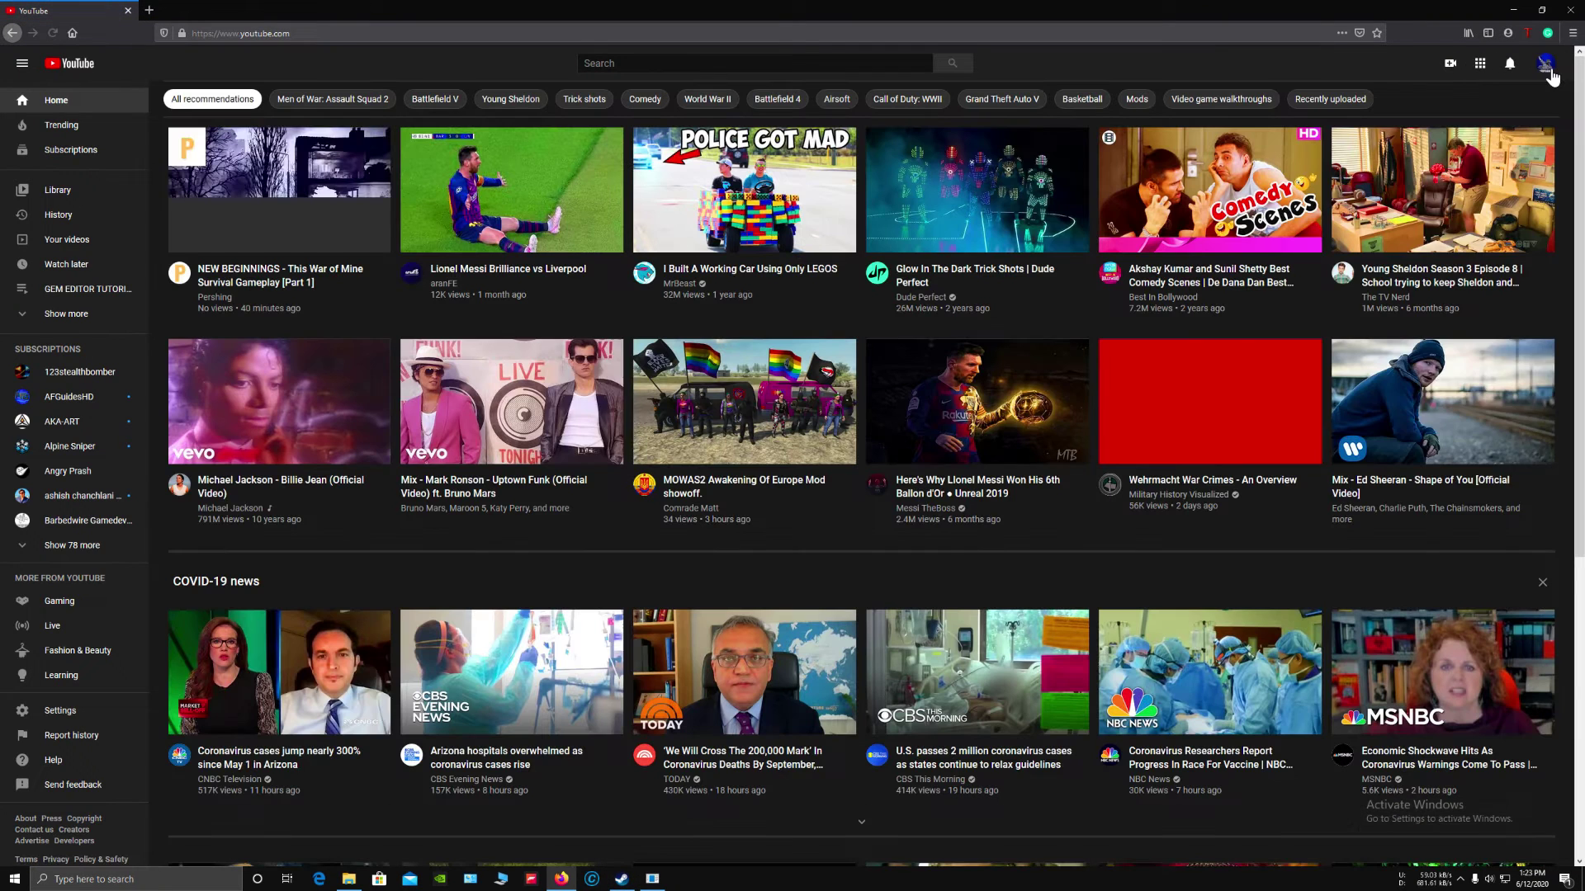
{"action": "left_click", "coordinate": [1547, 64]}
{"action": "left_click", "coordinate": [1428, 140]}
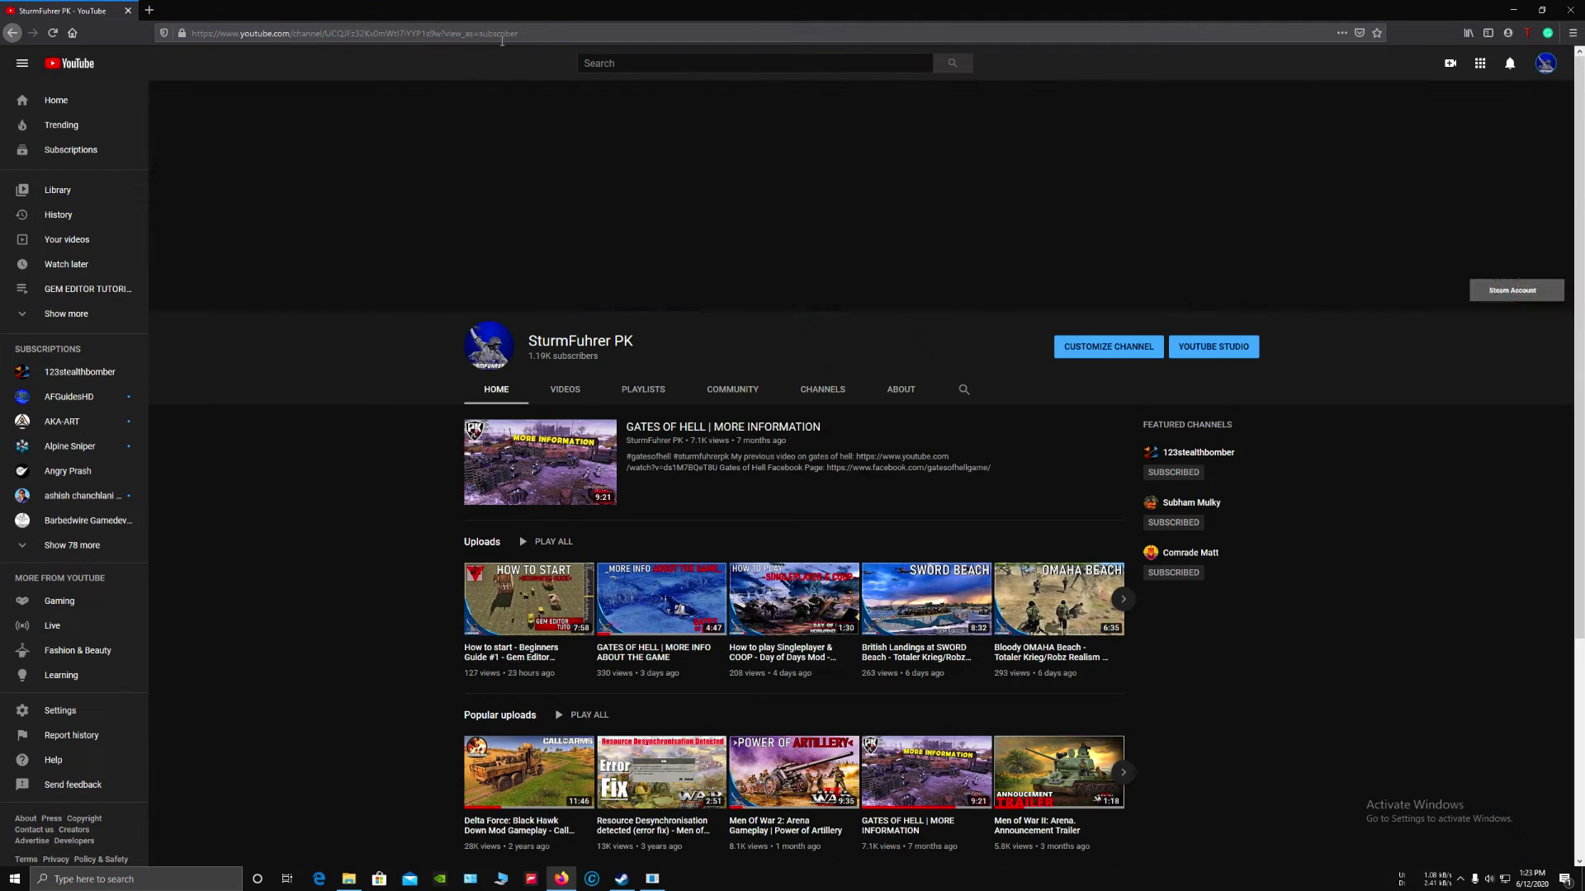
{"action": "left_click", "coordinate": [547, 34]}
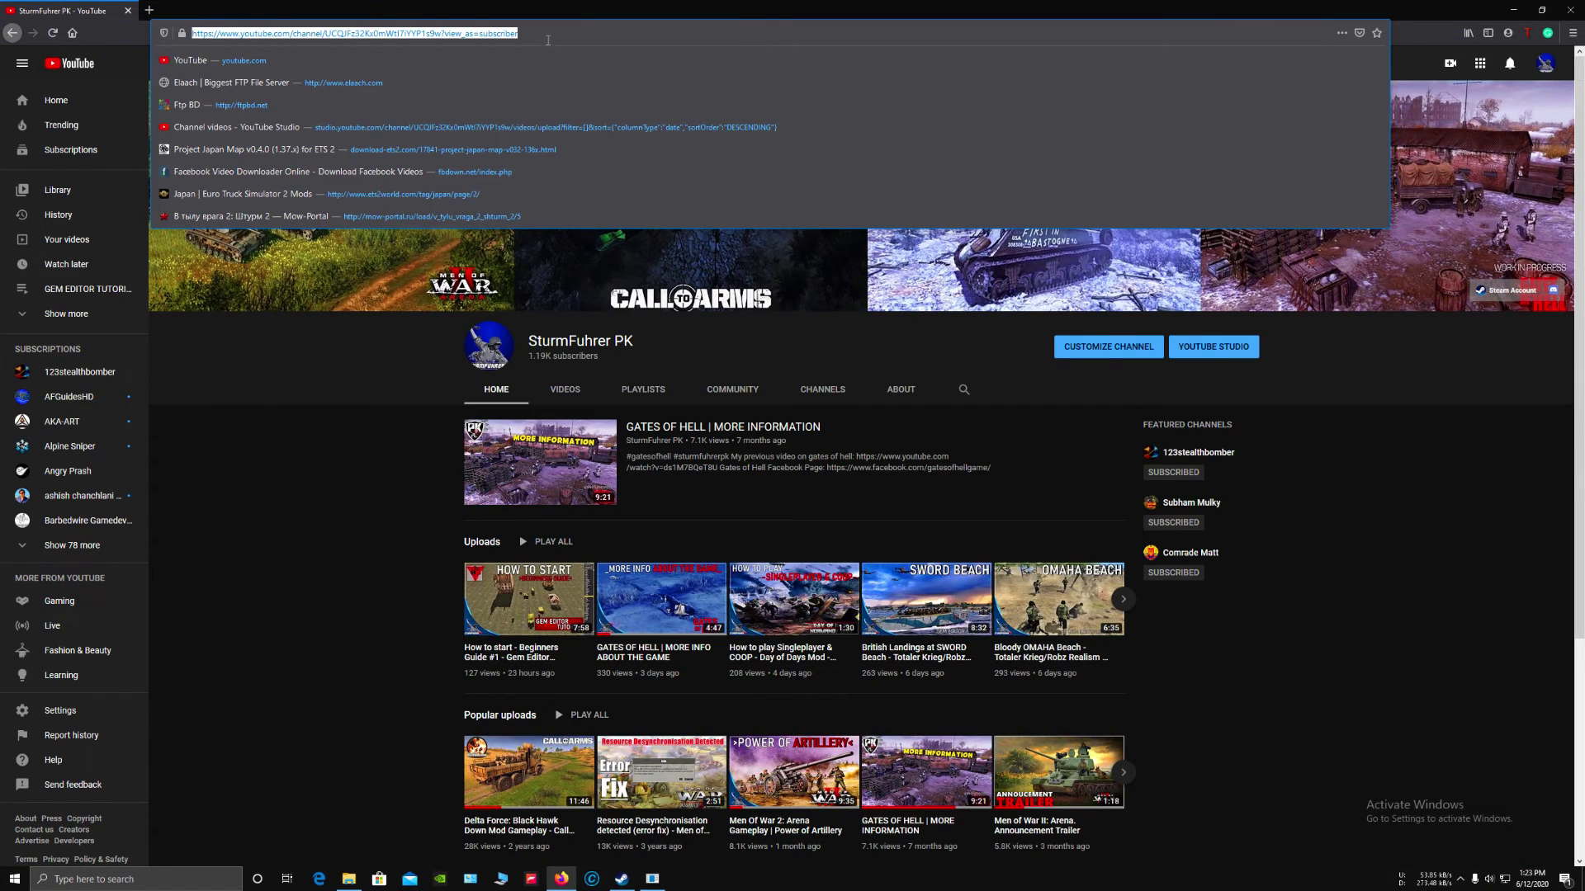
{"action": "left_click", "coordinate": [621, 879]}
Save the pasted channel URL as the Youtube link, then check that On Youtube opens the channel.
{"action": "key", "text": "ctrl+v"}
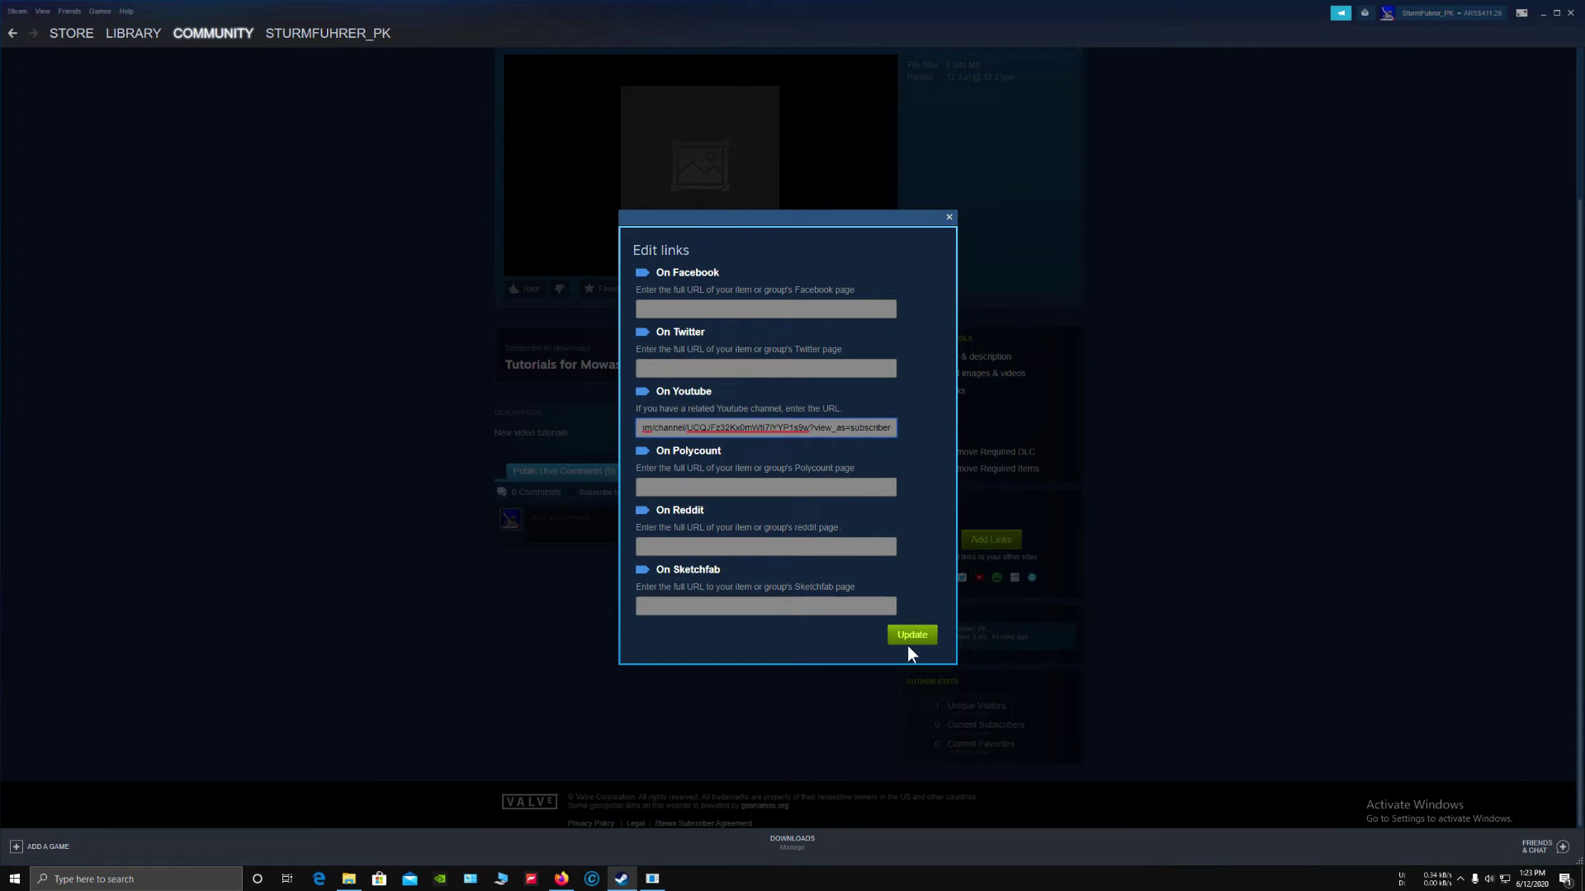
{"action": "left_click", "coordinate": [923, 586]}
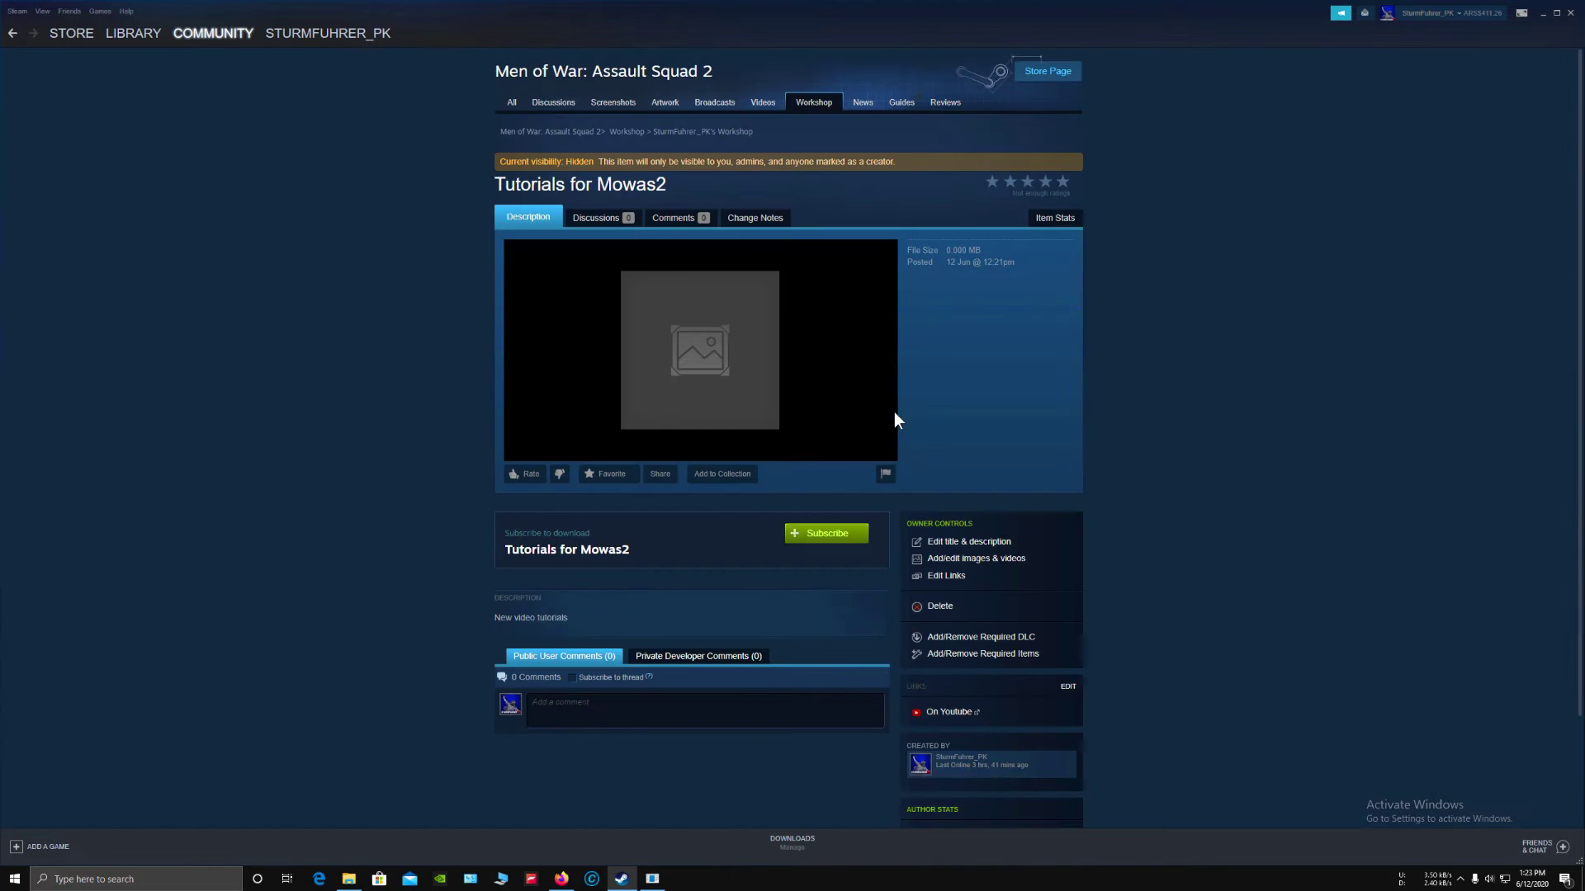
{"action": "left_click", "coordinate": [964, 713]}
{"action": "left_click", "coordinate": [1569, 10]}
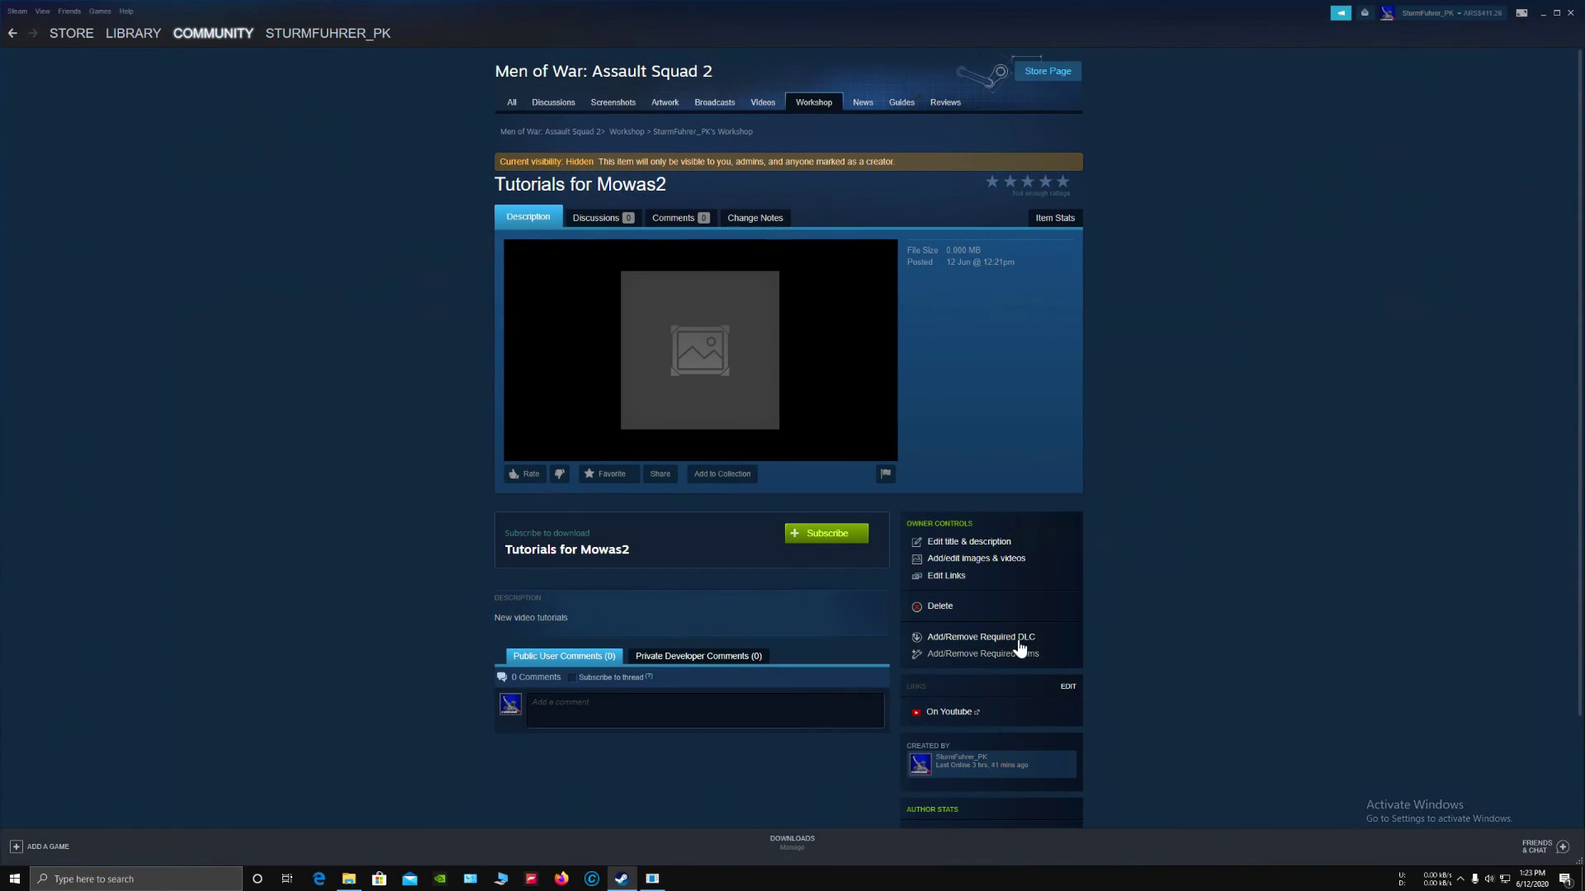
{"action": "left_click", "coordinate": [936, 716]}
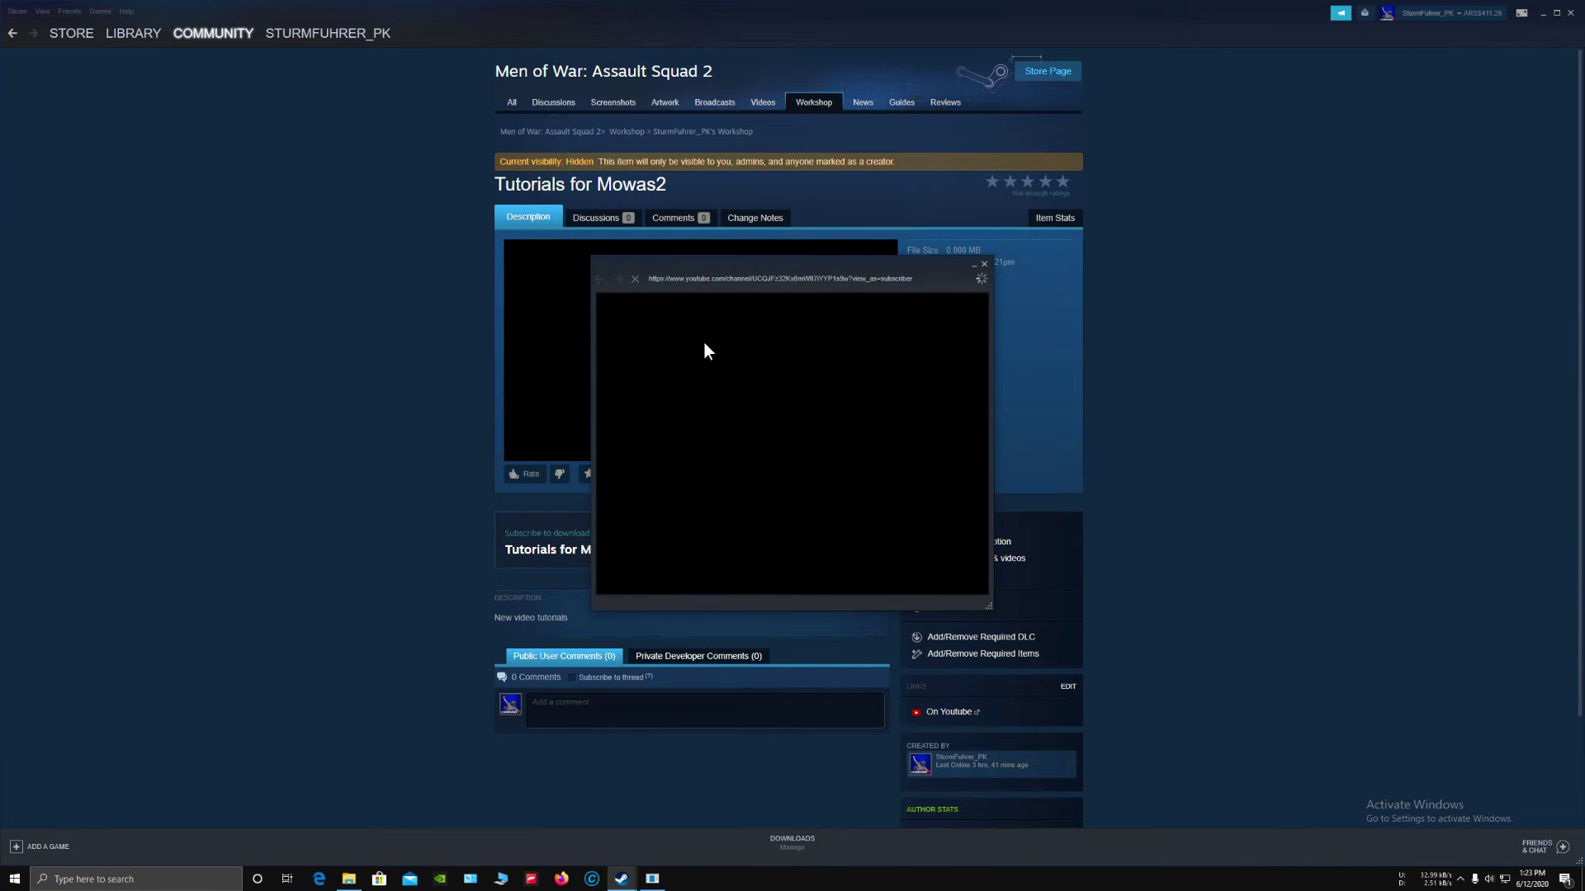
{"action": "scroll", "coordinate": [743, 430], "scroll_direction": "down", "scroll_amount": 3}
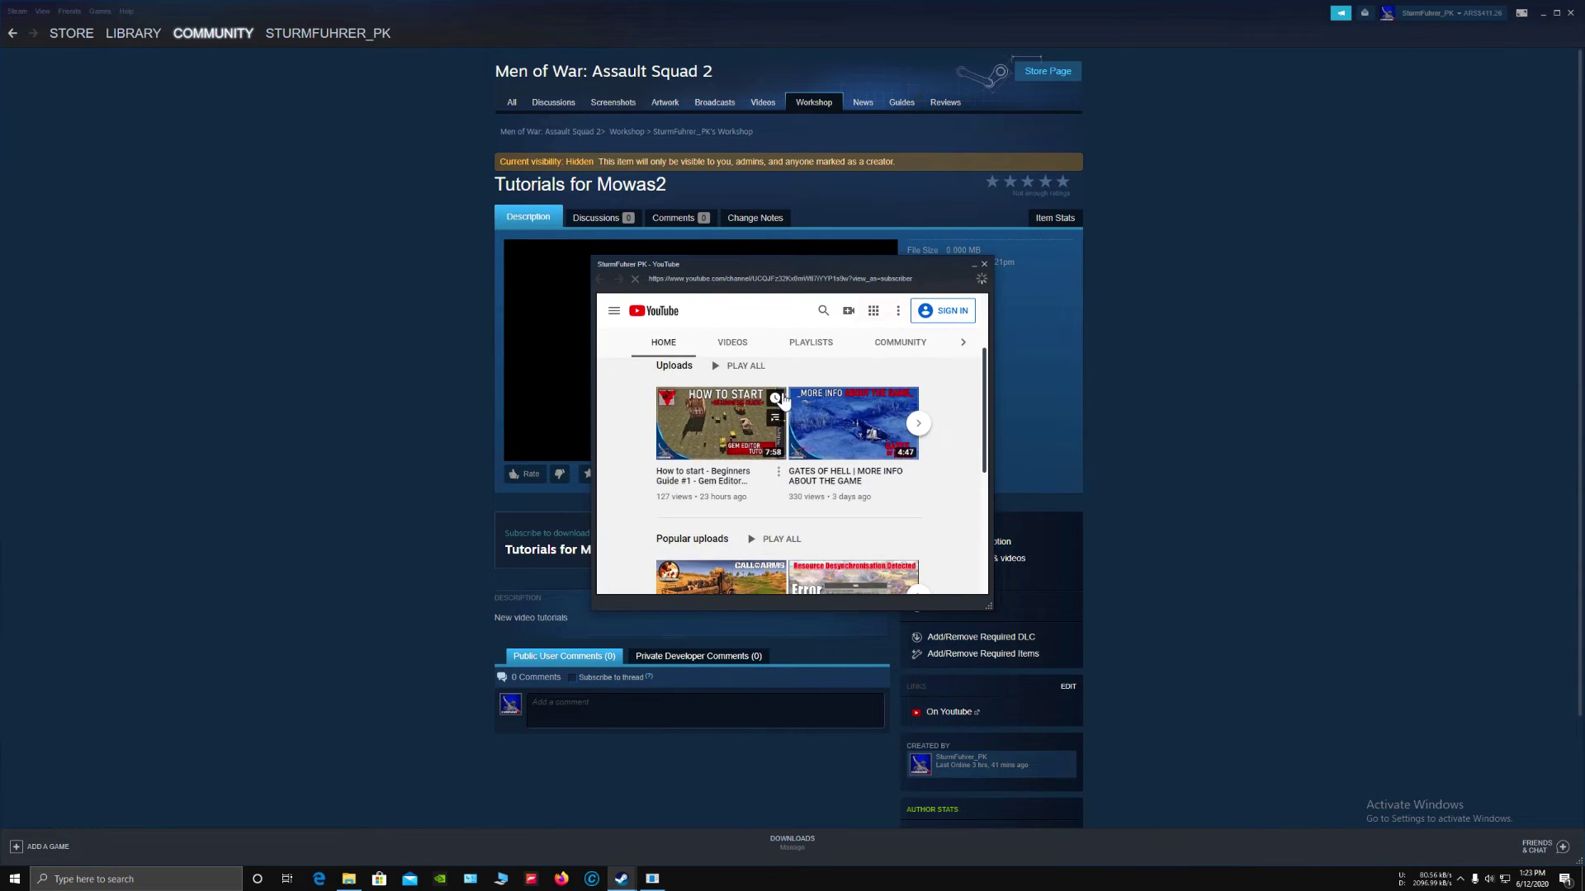
{"action": "left_click", "coordinate": [984, 264]}
{"action": "scroll", "coordinate": [1156, 437], "scroll_direction": "down", "scroll_amount": 2}
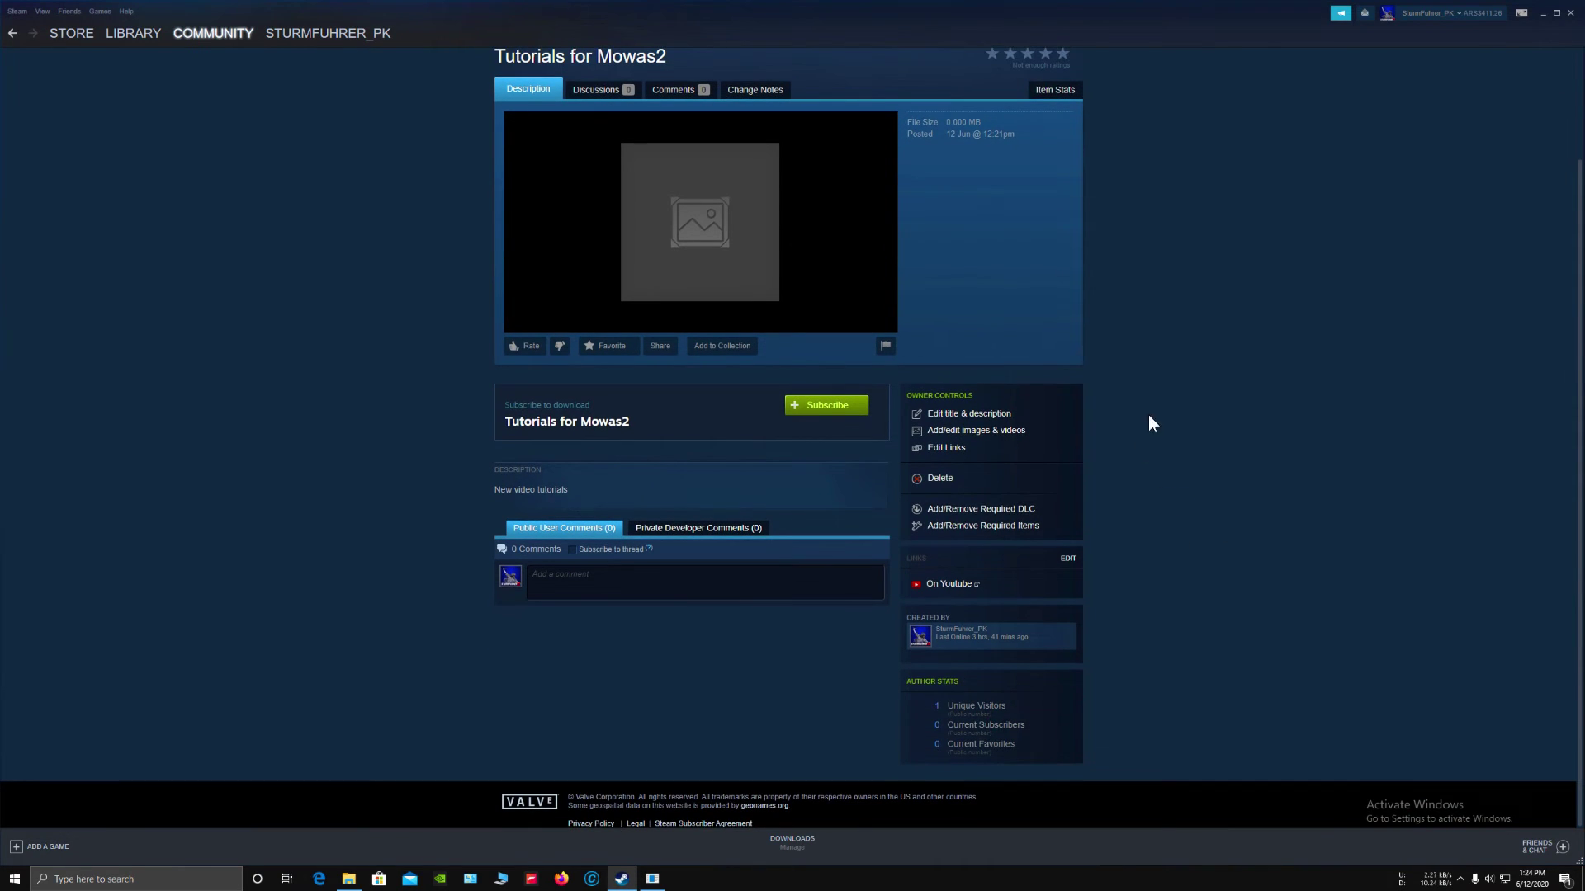
In the item's child items, pick RobZ Realism mod from Subscribed Items as a required item.
{"action": "left_click", "coordinate": [1010, 531]}
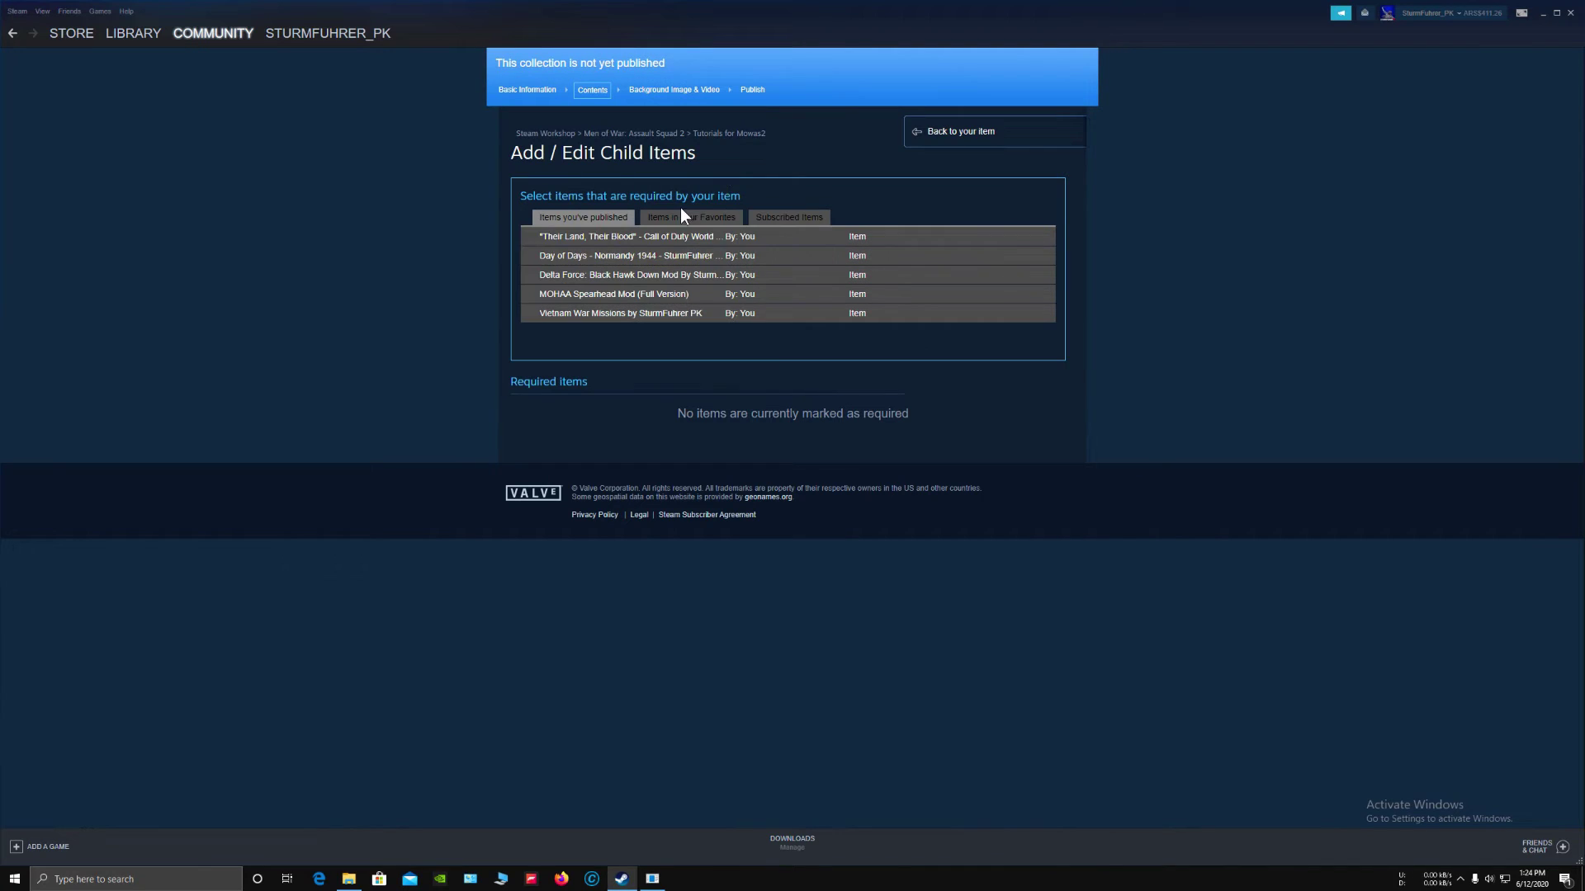
{"action": "left_click", "coordinate": [779, 219]}
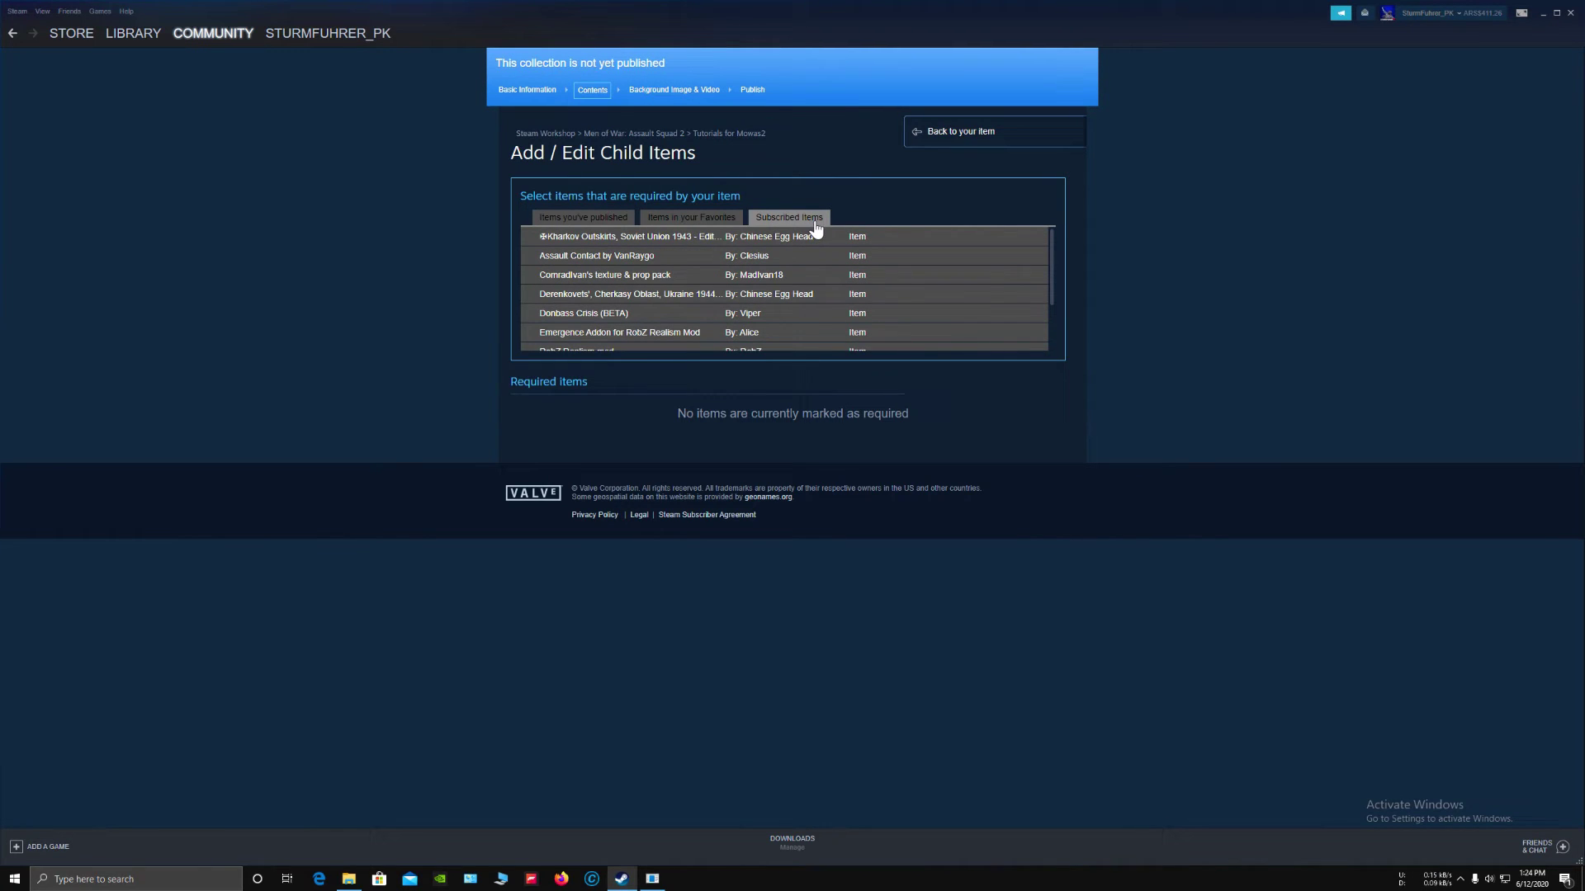
{"action": "scroll", "coordinate": [623, 305], "scroll_direction": "down", "scroll_amount": 3}
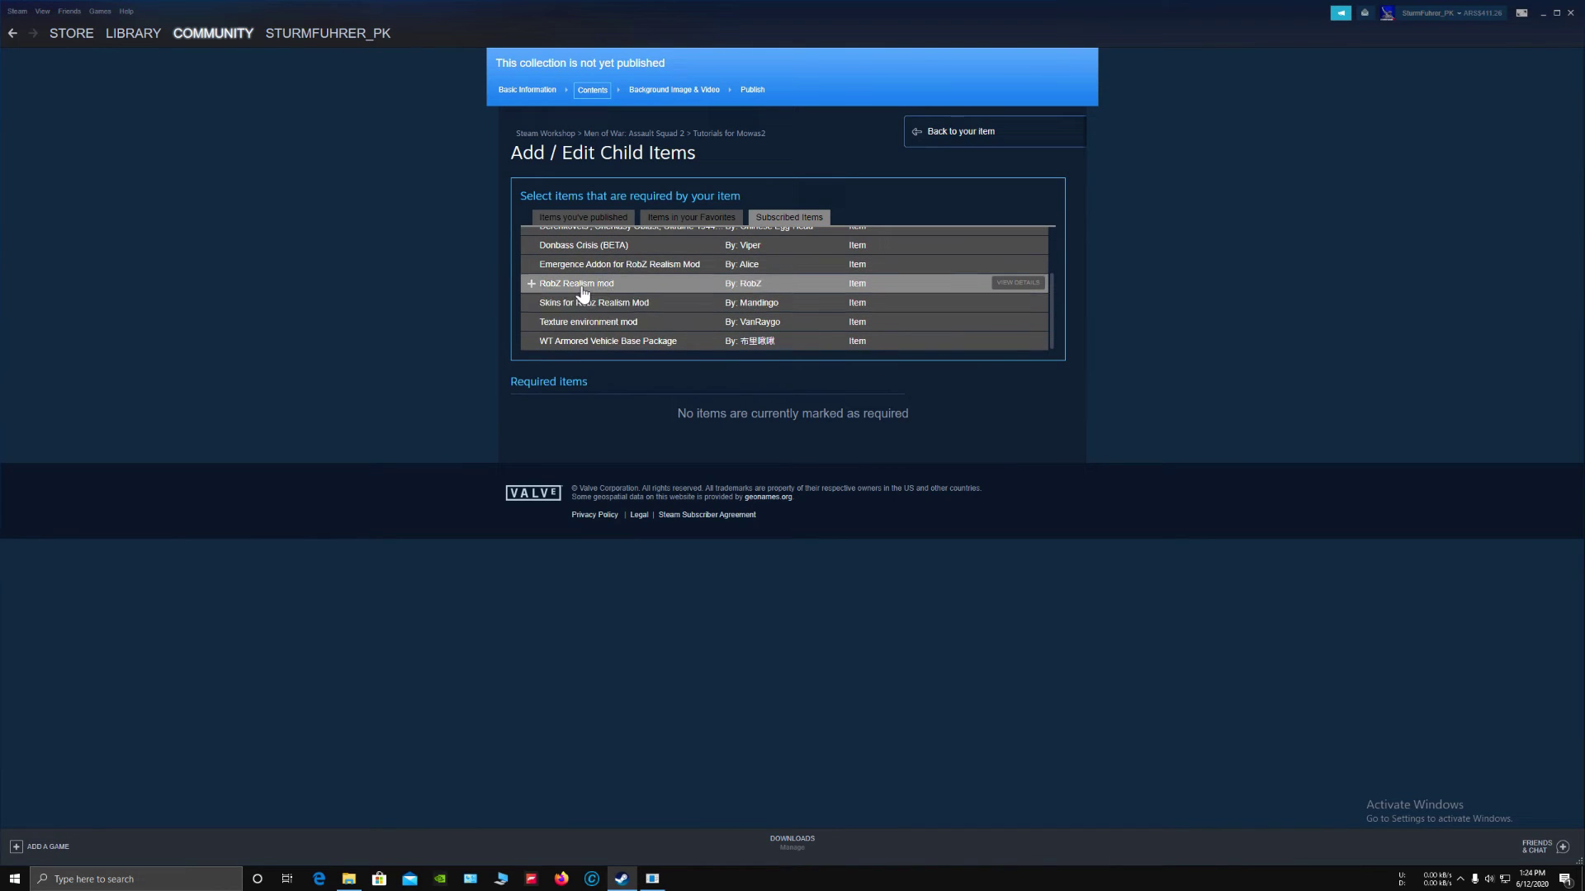
{"action": "left_click", "coordinate": [531, 283]}
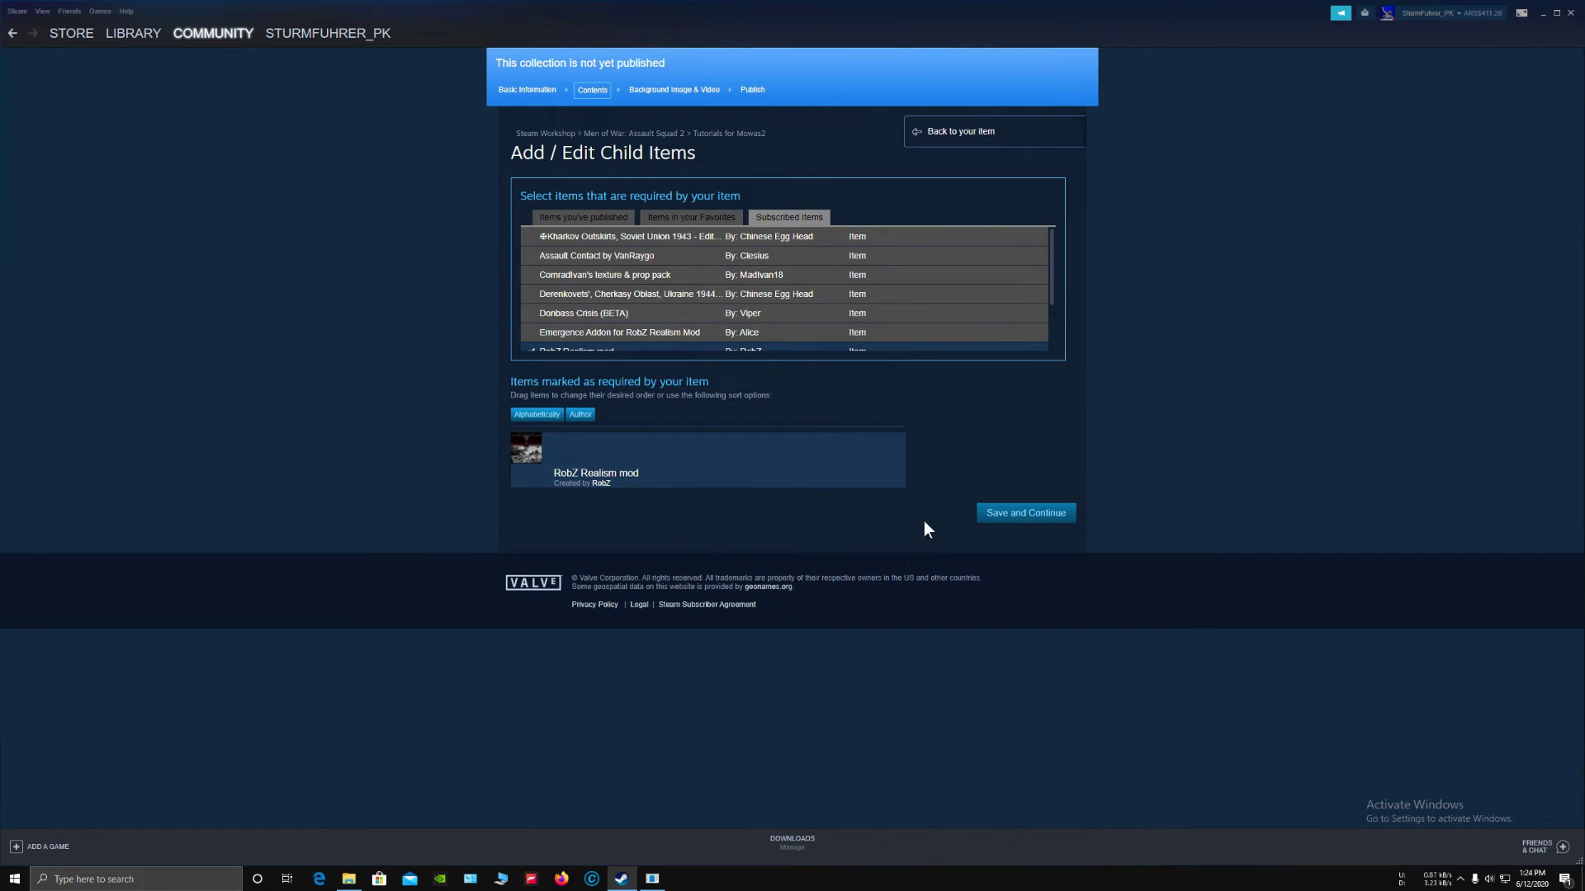
{"action": "left_click", "coordinate": [1019, 513]}
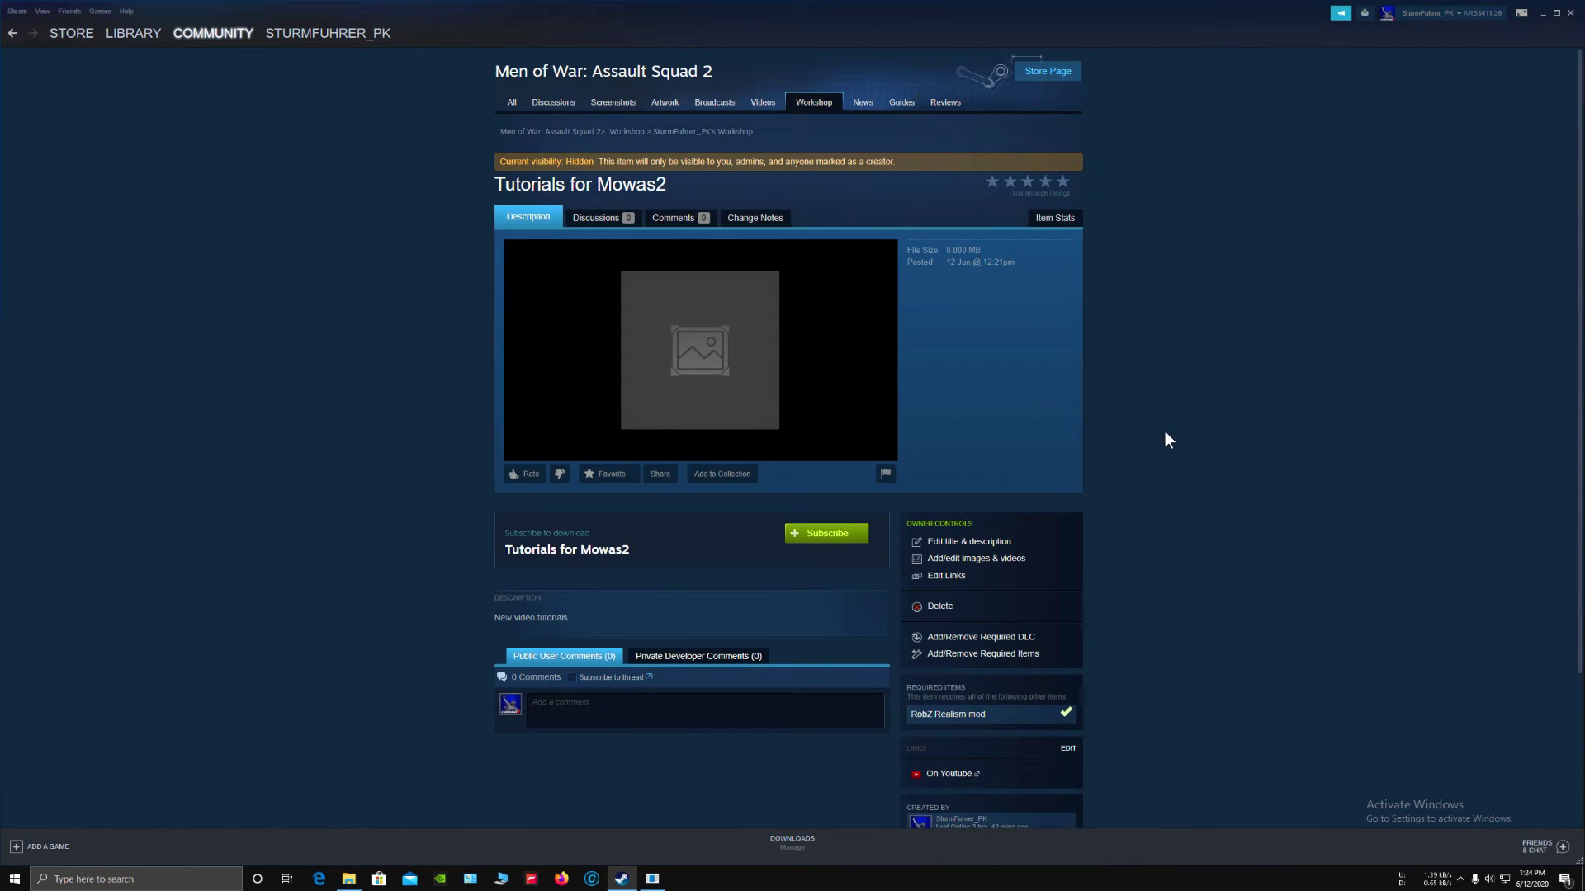
{"action": "scroll", "coordinate": [1165, 431], "scroll_direction": "down", "scroll_amount": 3}
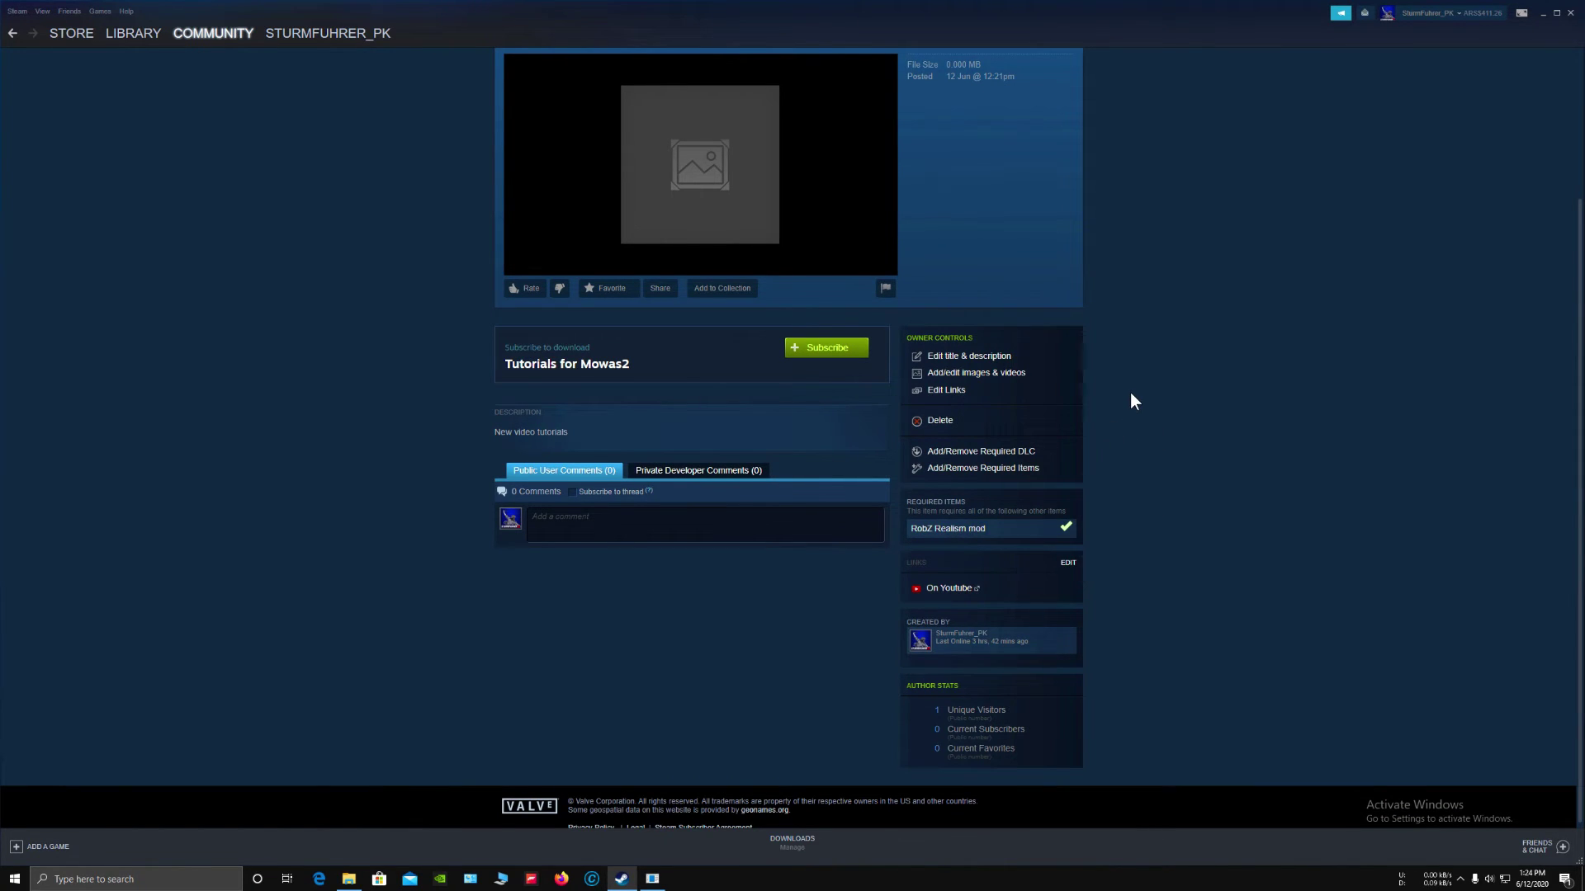
{"action": "scroll", "coordinate": [1130, 393], "scroll_direction": "up", "scroll_amount": 2}
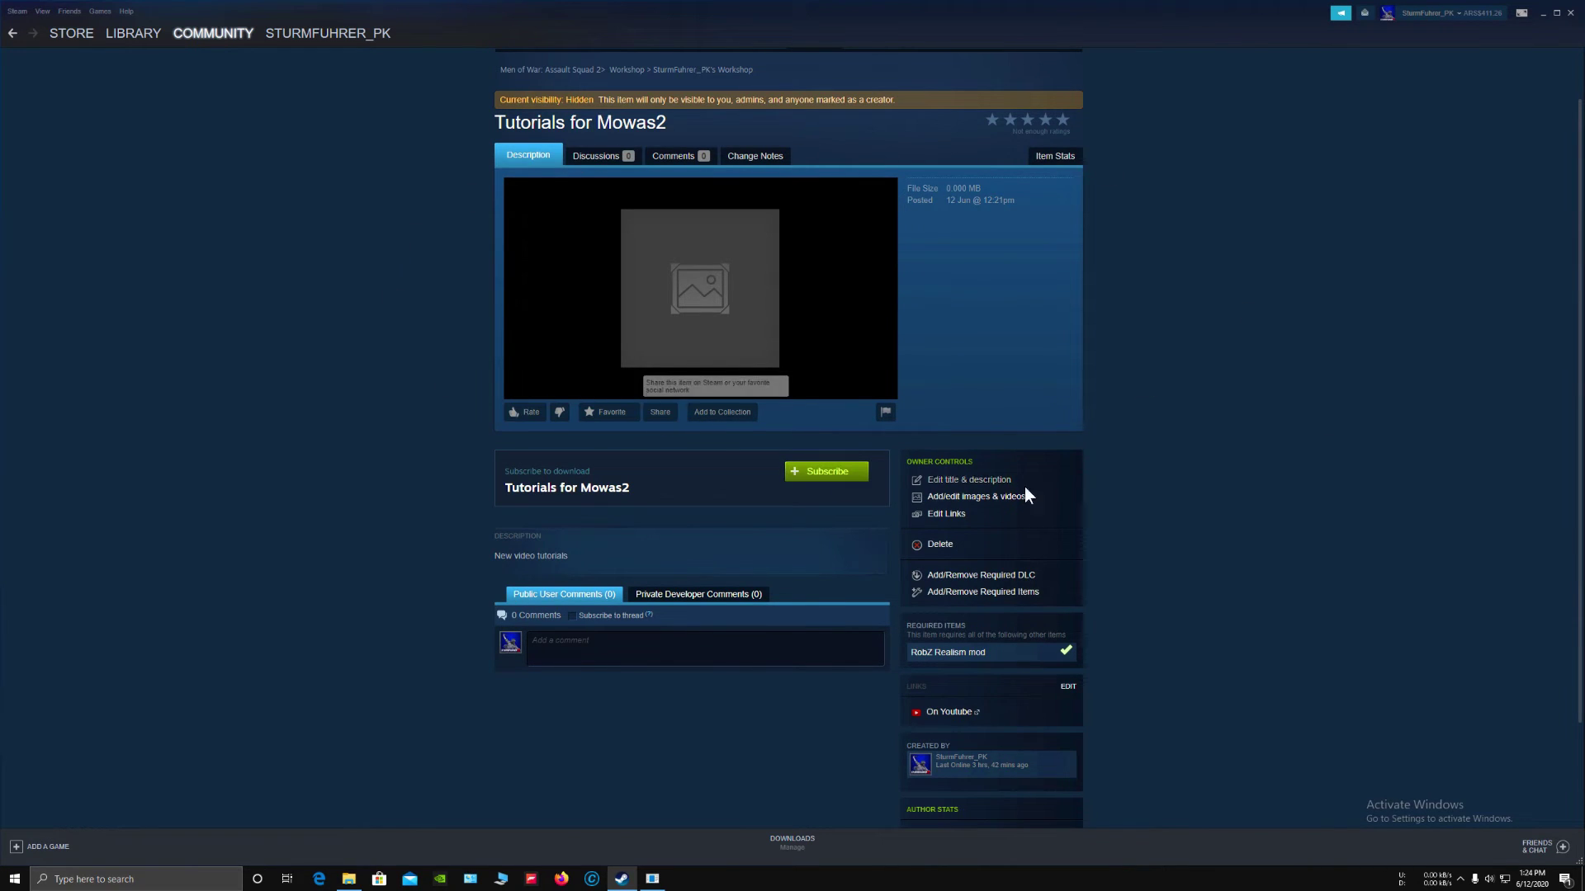
{"action": "scroll", "coordinate": [1305, 338], "scroll_direction": "down", "scroll_amount": 2}
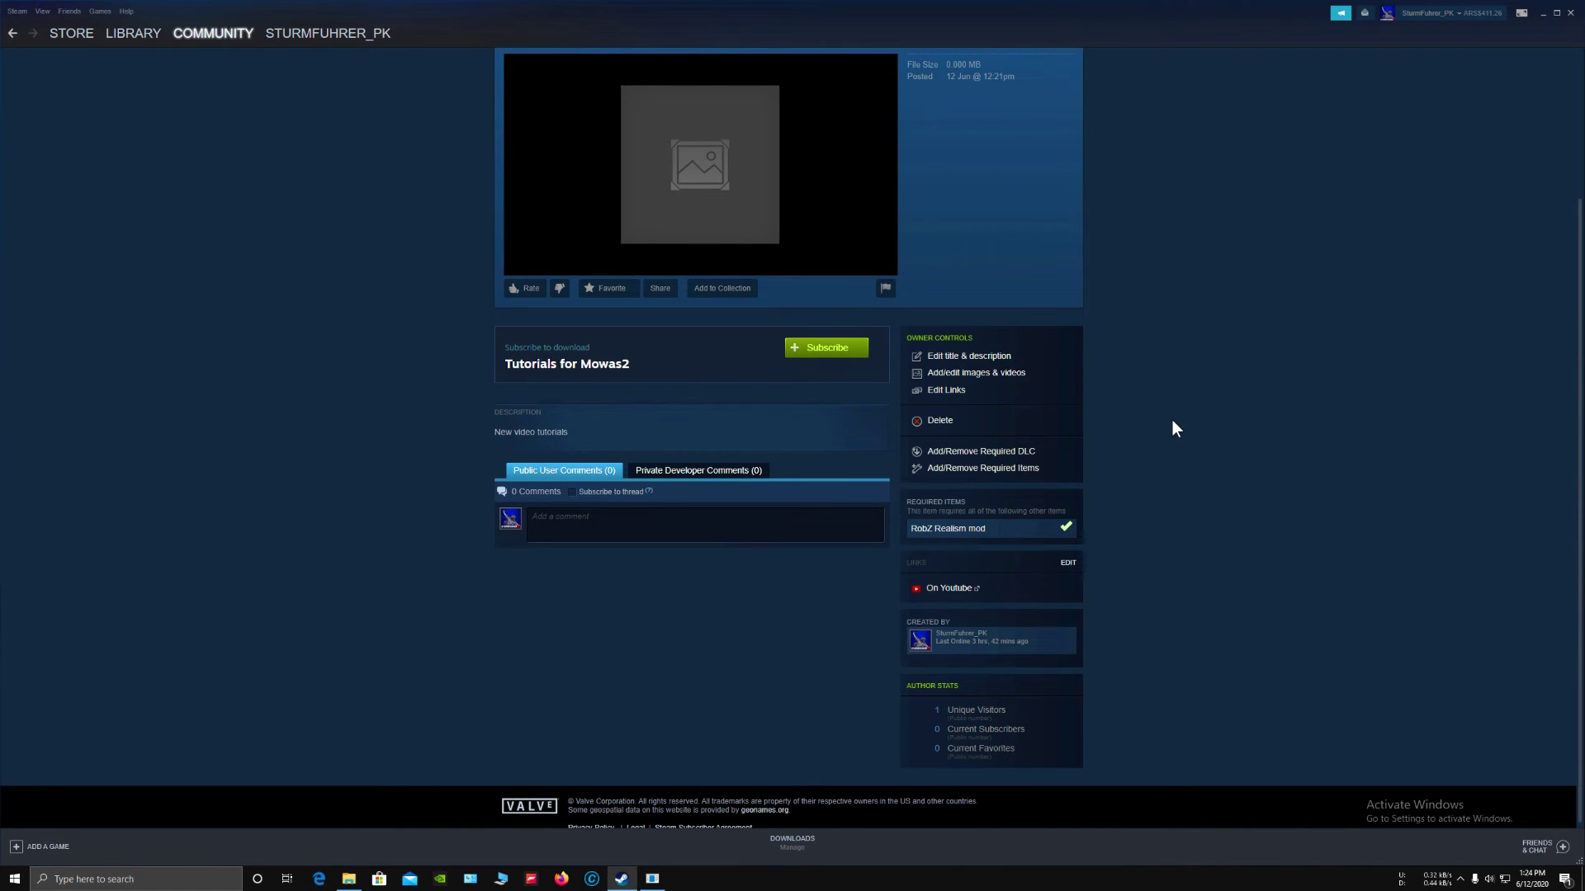
{"action": "scroll", "coordinate": [1172, 419], "scroll_direction": "up", "scroll_amount": 2}
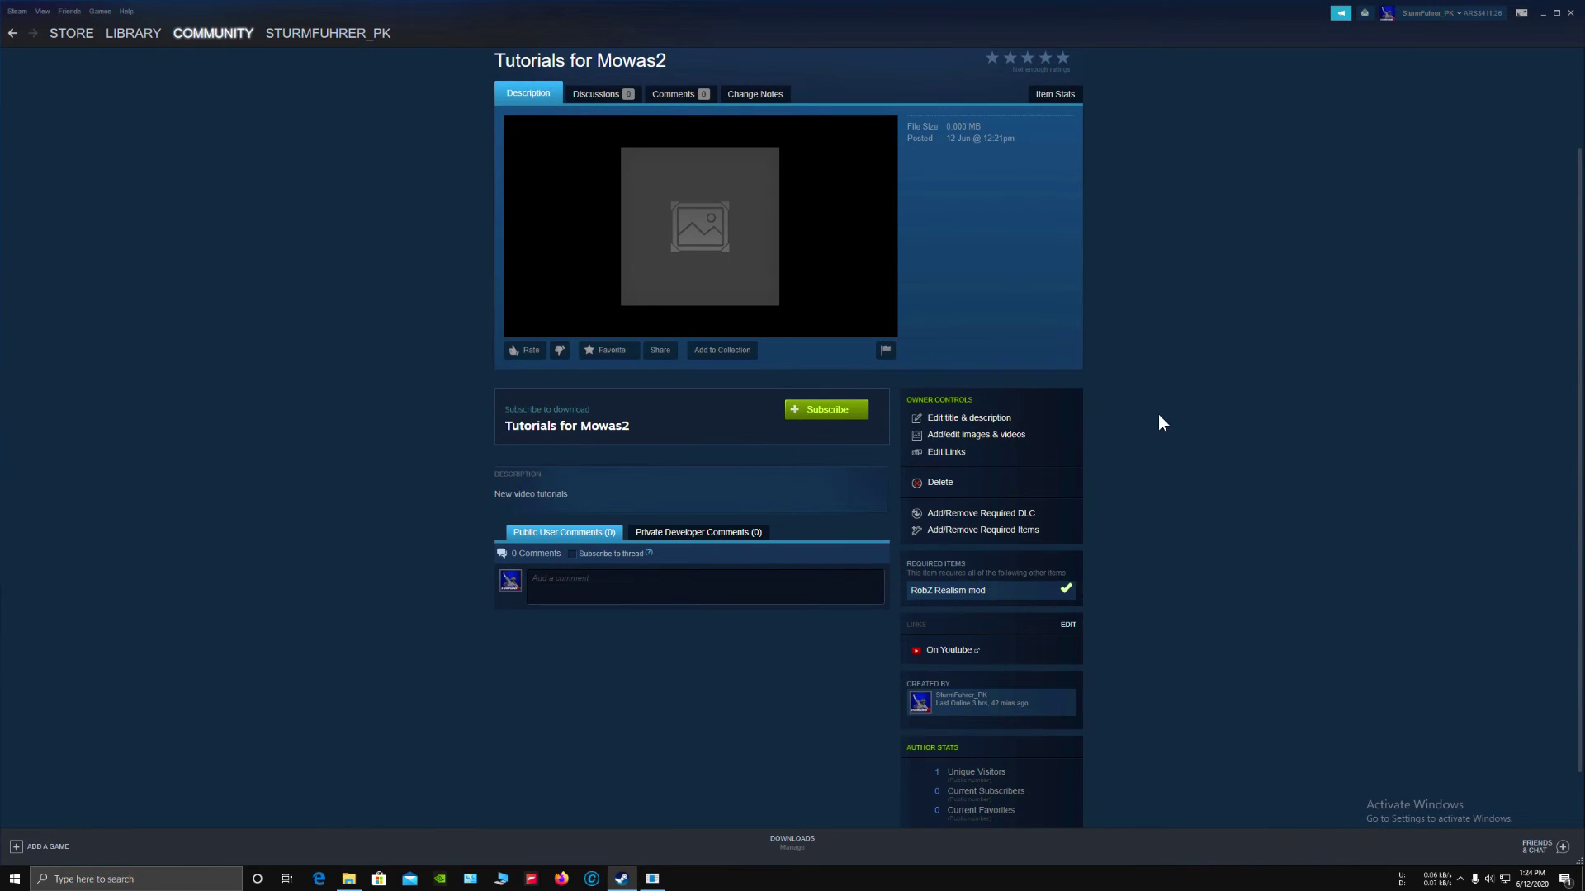
{"action": "scroll", "coordinate": [1157, 415], "scroll_direction": "down", "scroll_amount": 2}
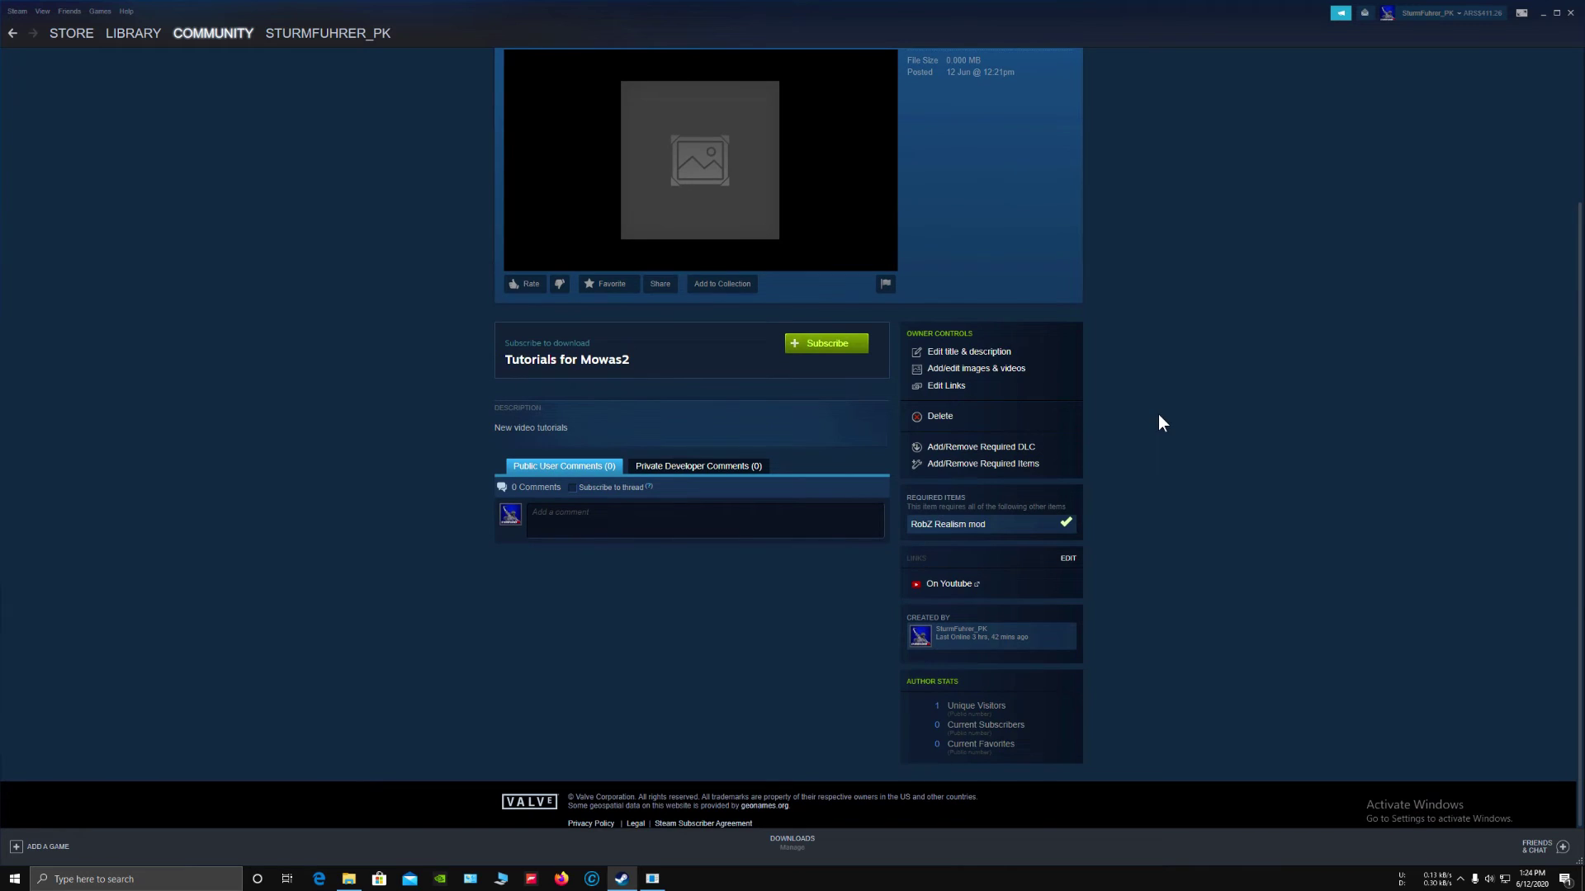
{"action": "left_click_drag", "start_coordinate": [927, 706], "coordinate": [1002, 706]}
{"action": "left_click", "coordinate": [925, 708]}
{"action": "scroll", "coordinate": [1096, 577], "scroll_direction": "up", "scroll_amount": 3}
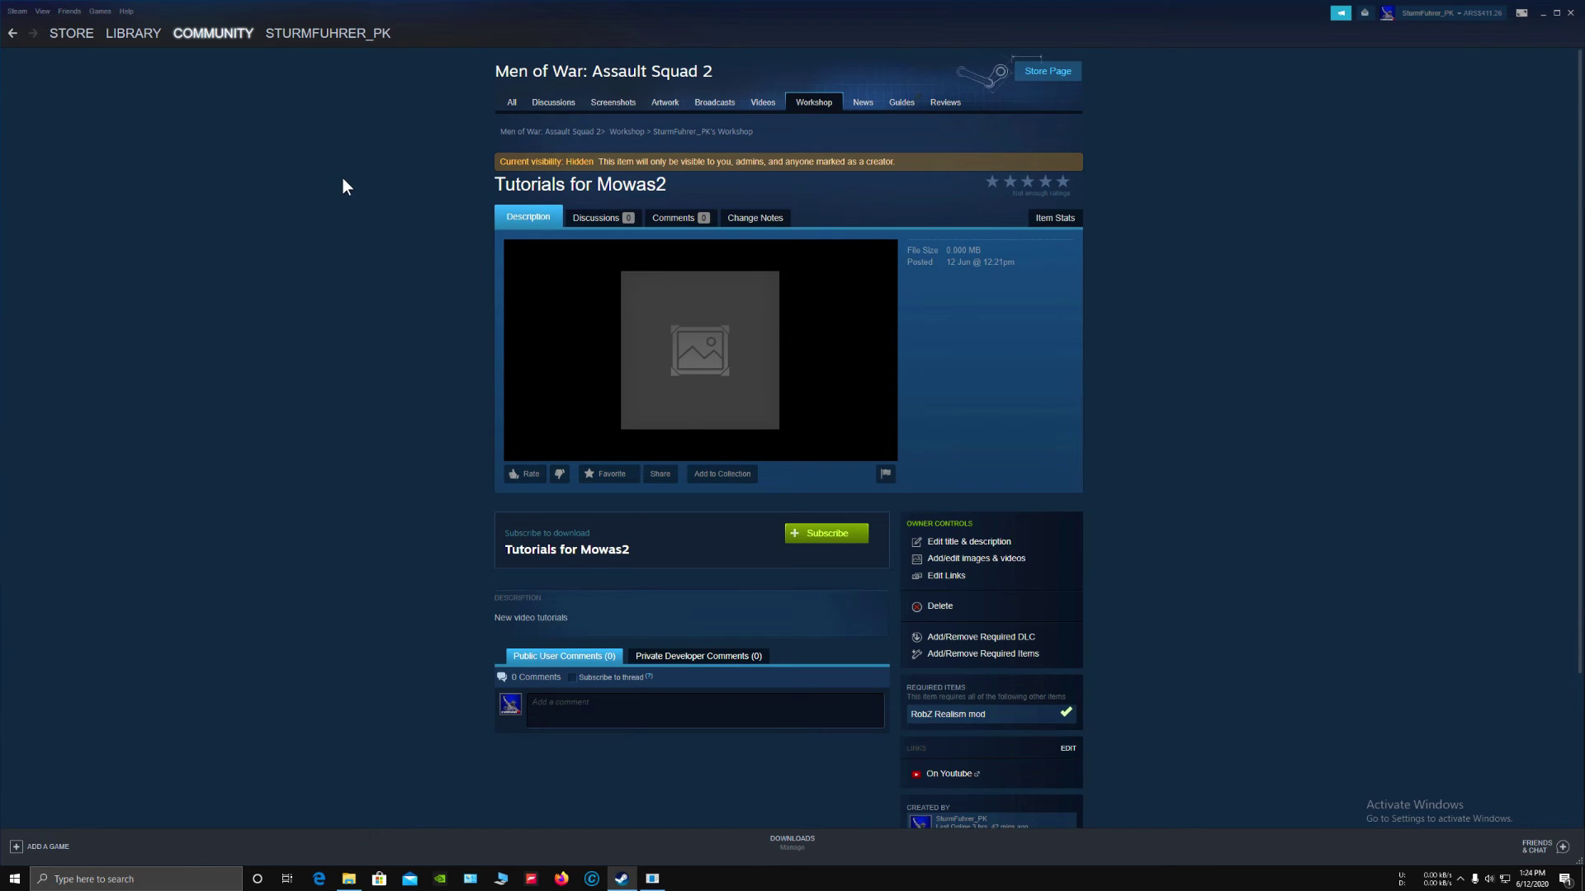
{"action": "left_click", "coordinate": [652, 879]}
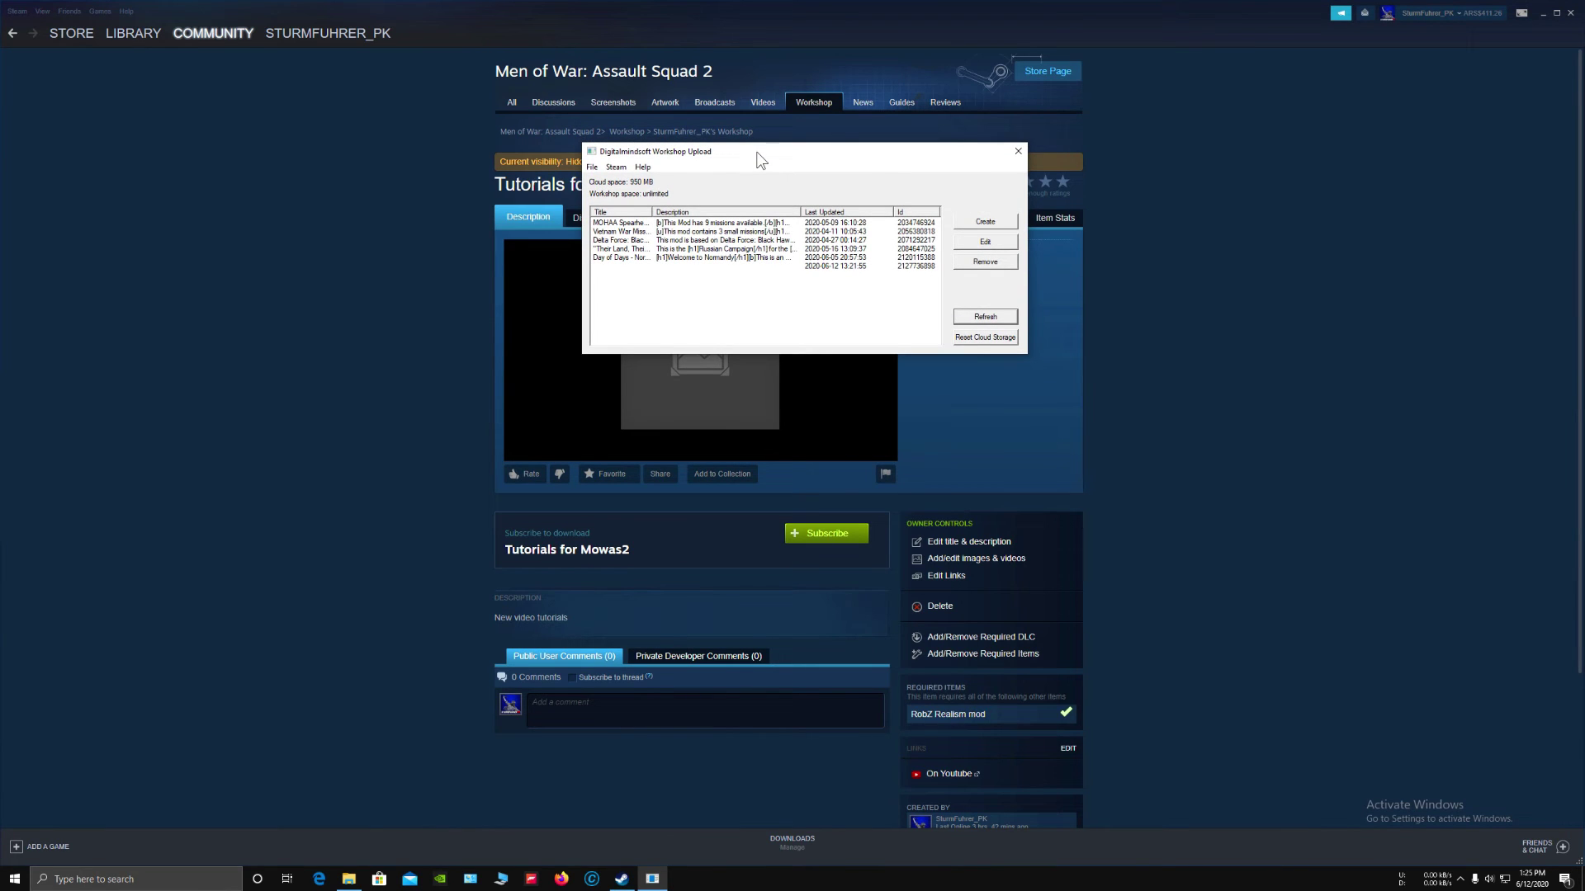
{"action": "left_click_drag", "start_coordinate": [757, 152], "coordinate": [694, 144]}
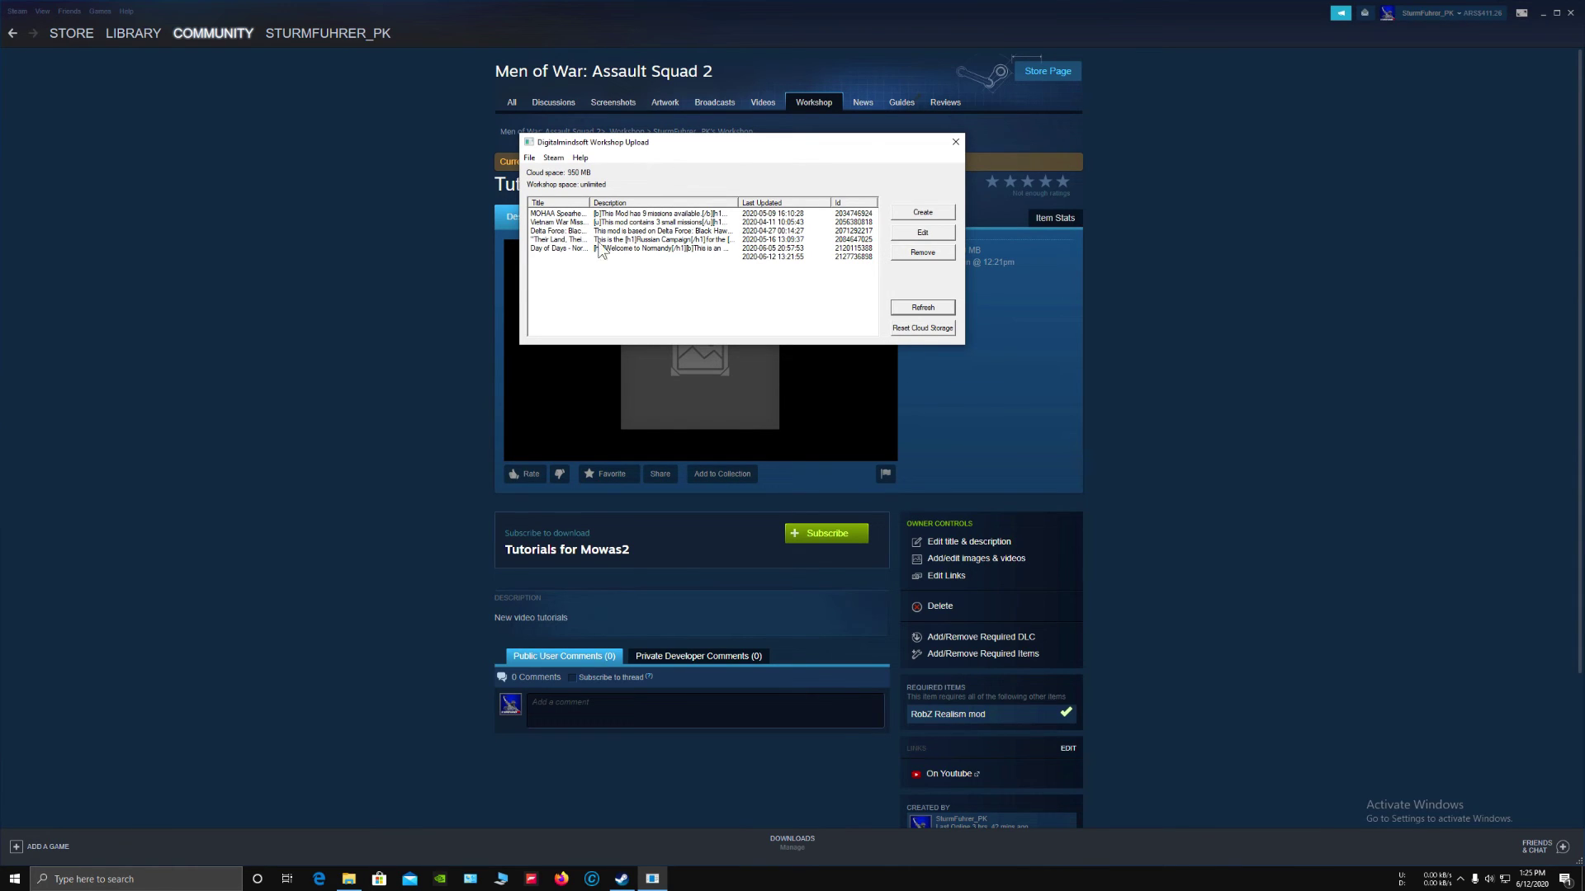
{"action": "left_click", "coordinate": [552, 249]}
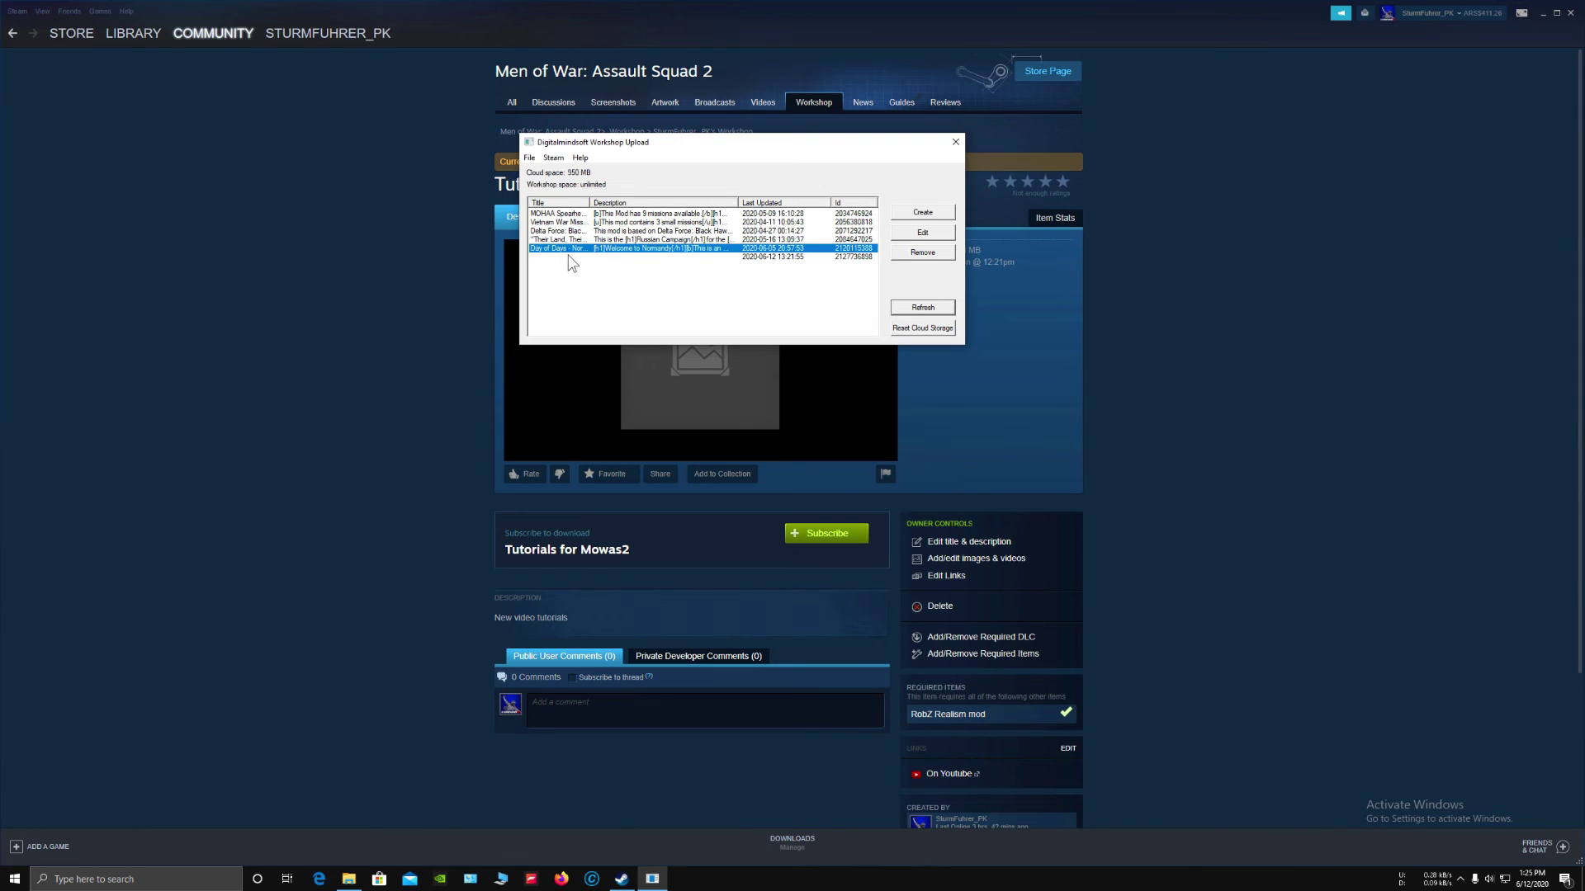
{"action": "left_click", "coordinate": [922, 233]}
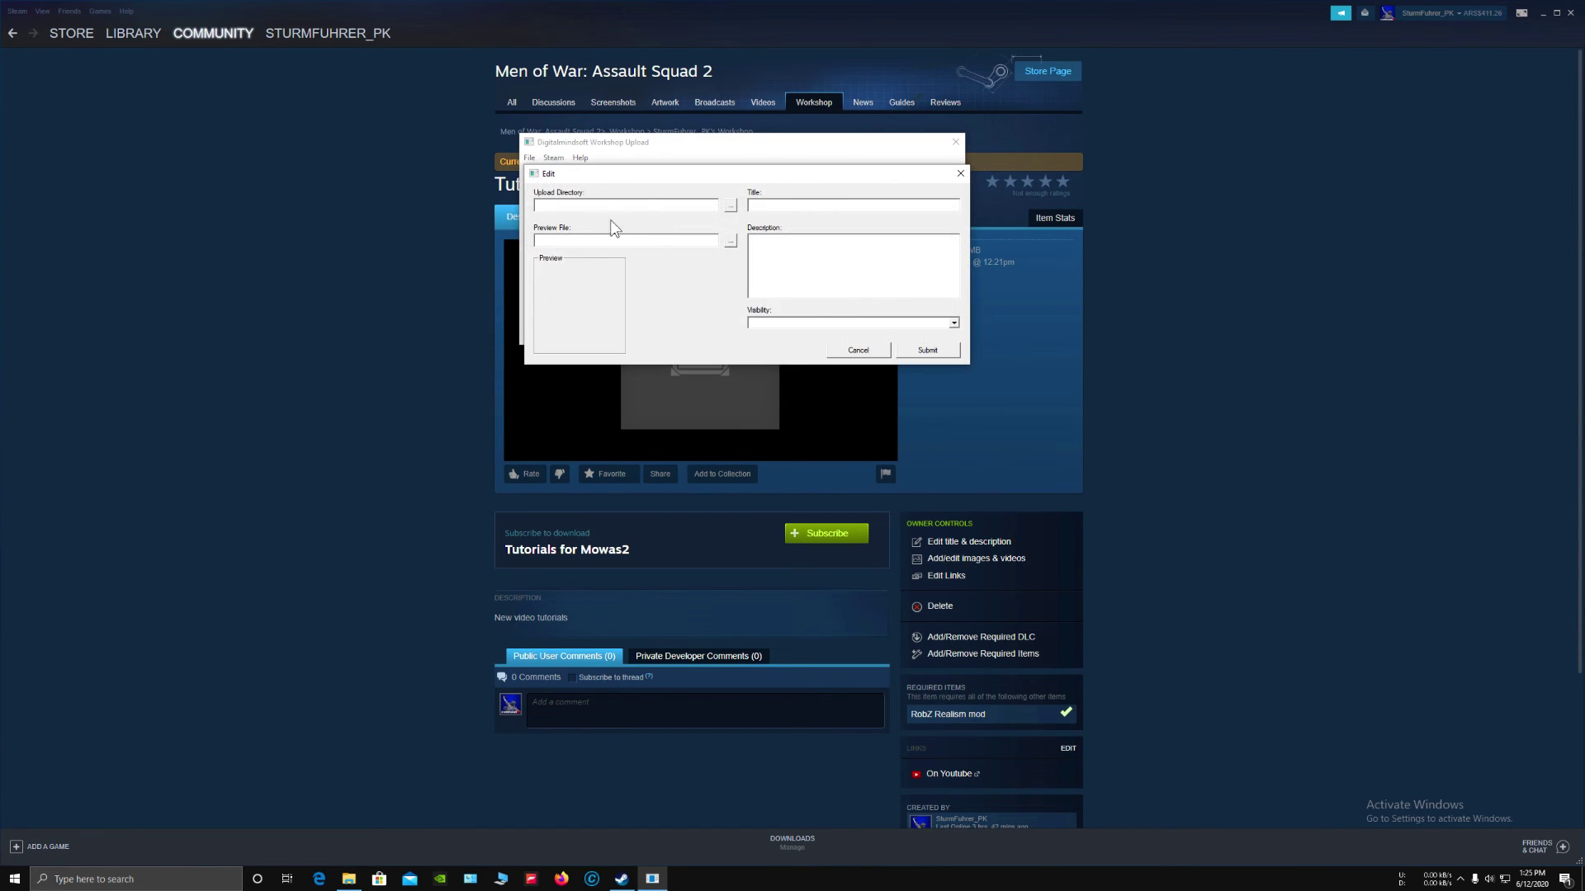
{"action": "mouse_move", "coordinate": [641, 170]}
{"action": "left_mouse_down"}
{"action": "mouse_move", "coordinate": [706, 153]}
{"action": "mouse_move", "coordinate": [659, 165]}
{"action": "left_mouse_up"}
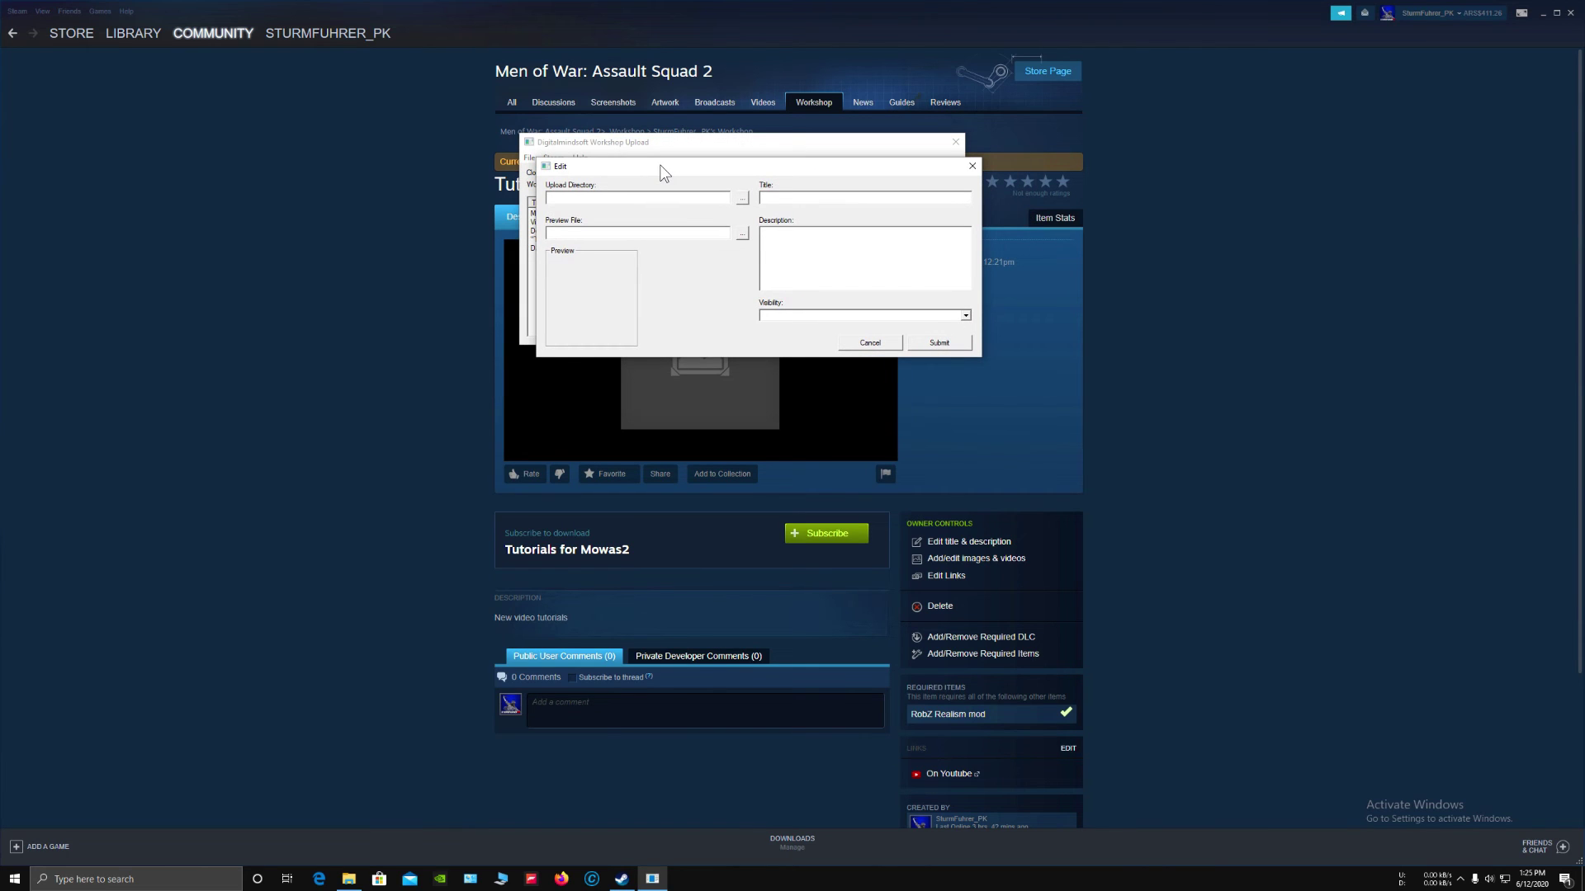
{"action": "left_click", "coordinate": [742, 198]}
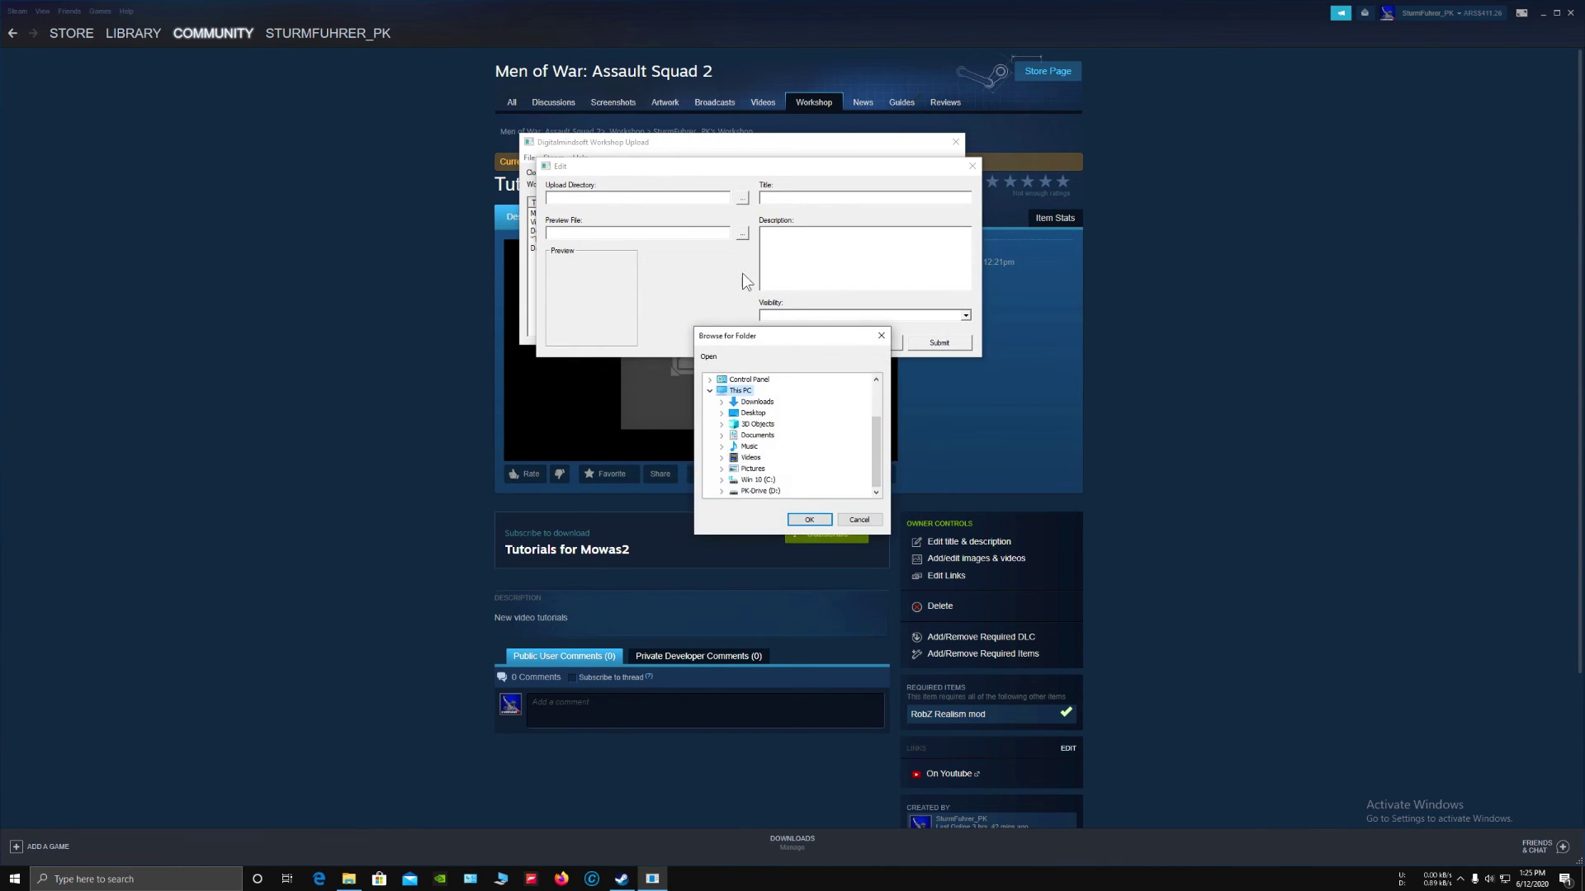
{"action": "double_click", "coordinate": [753, 491]}
{"action": "scroll", "coordinate": [805, 462], "scroll_direction": "down", "scroll_amount": 5}
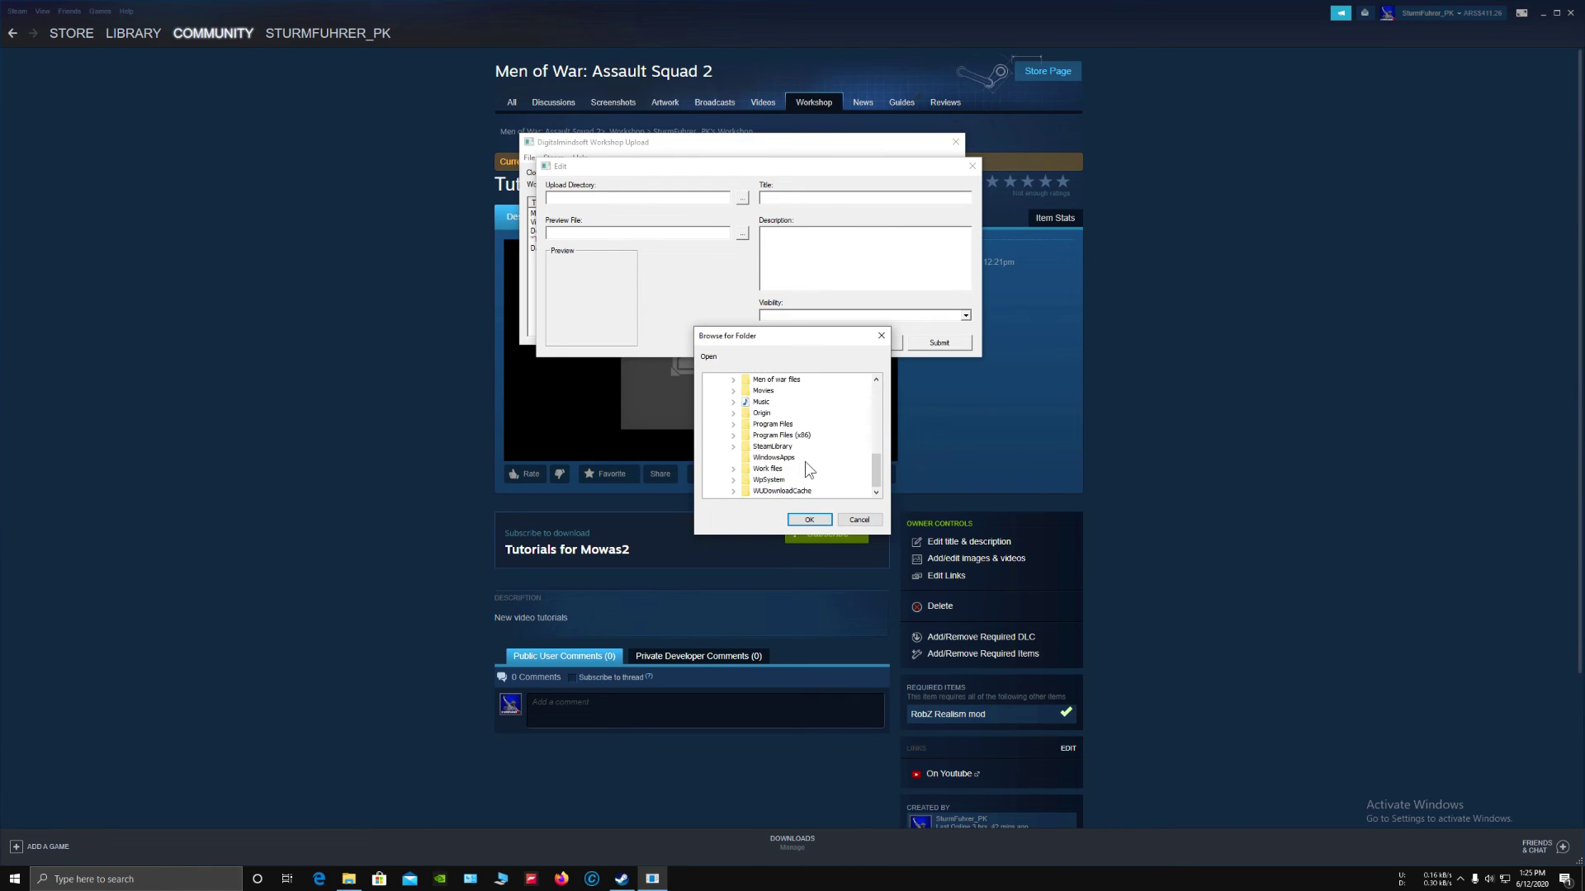
{"action": "left_click", "coordinate": [882, 335]}
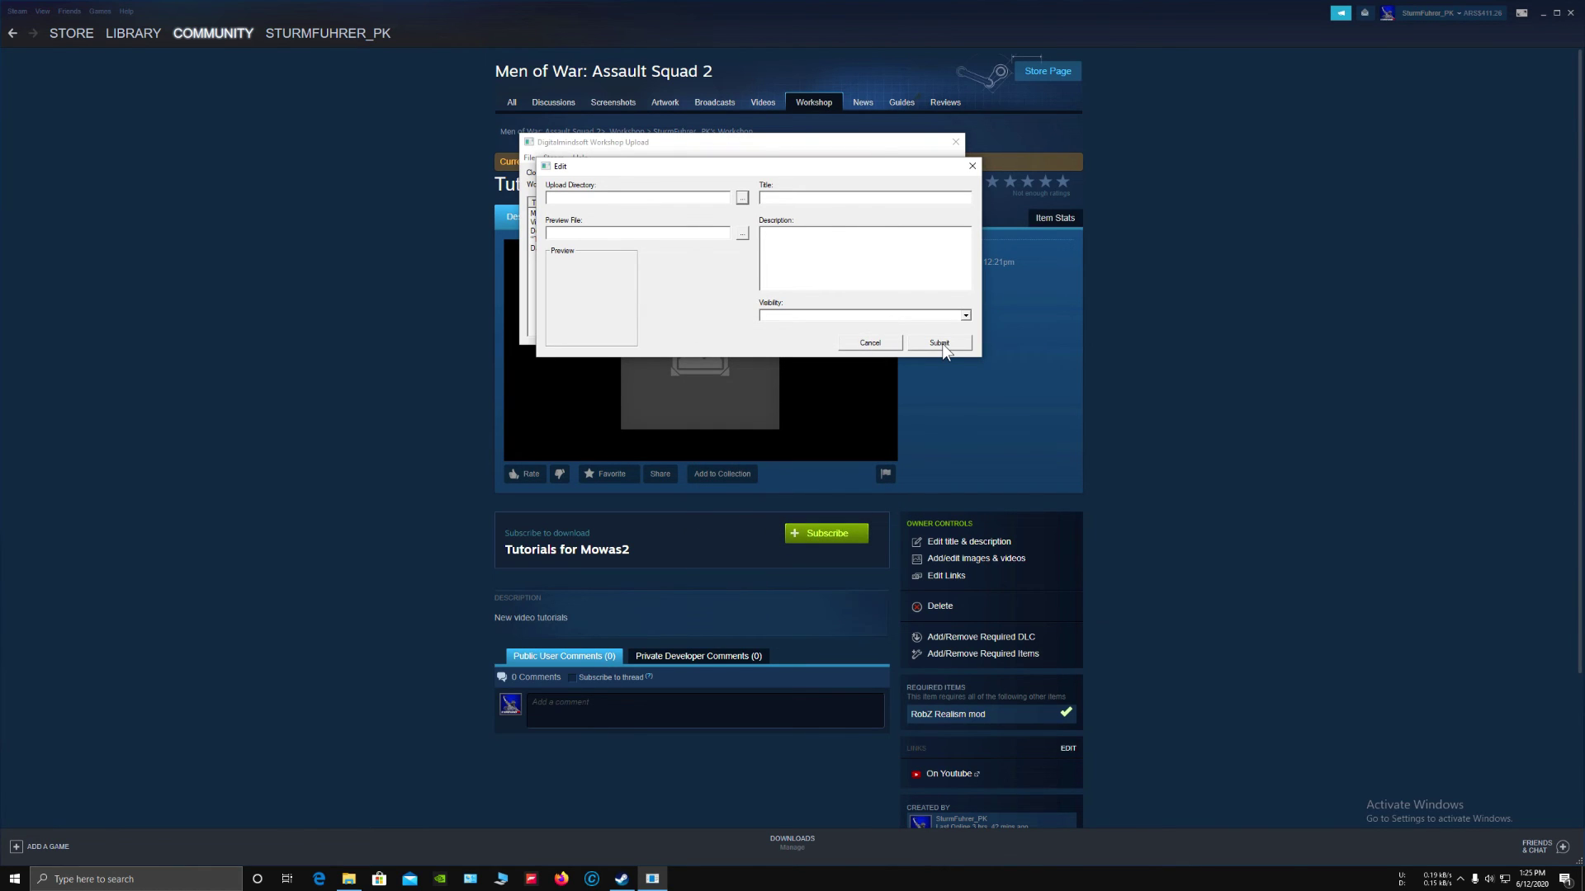
{"action": "left_click", "coordinate": [972, 166]}
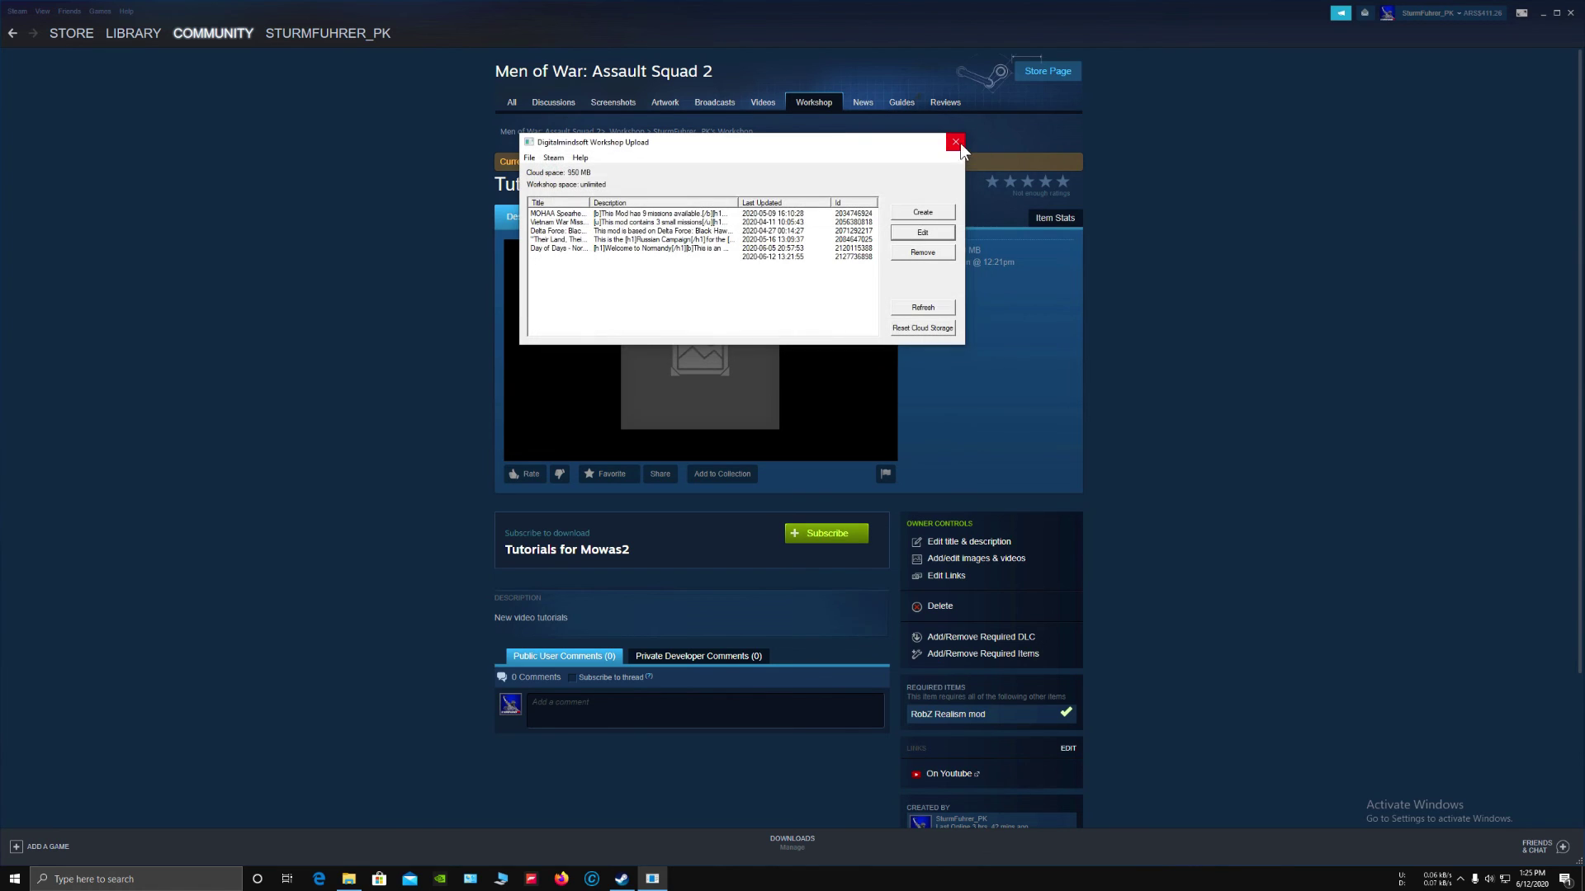
{"action": "left_click", "coordinate": [956, 142]}
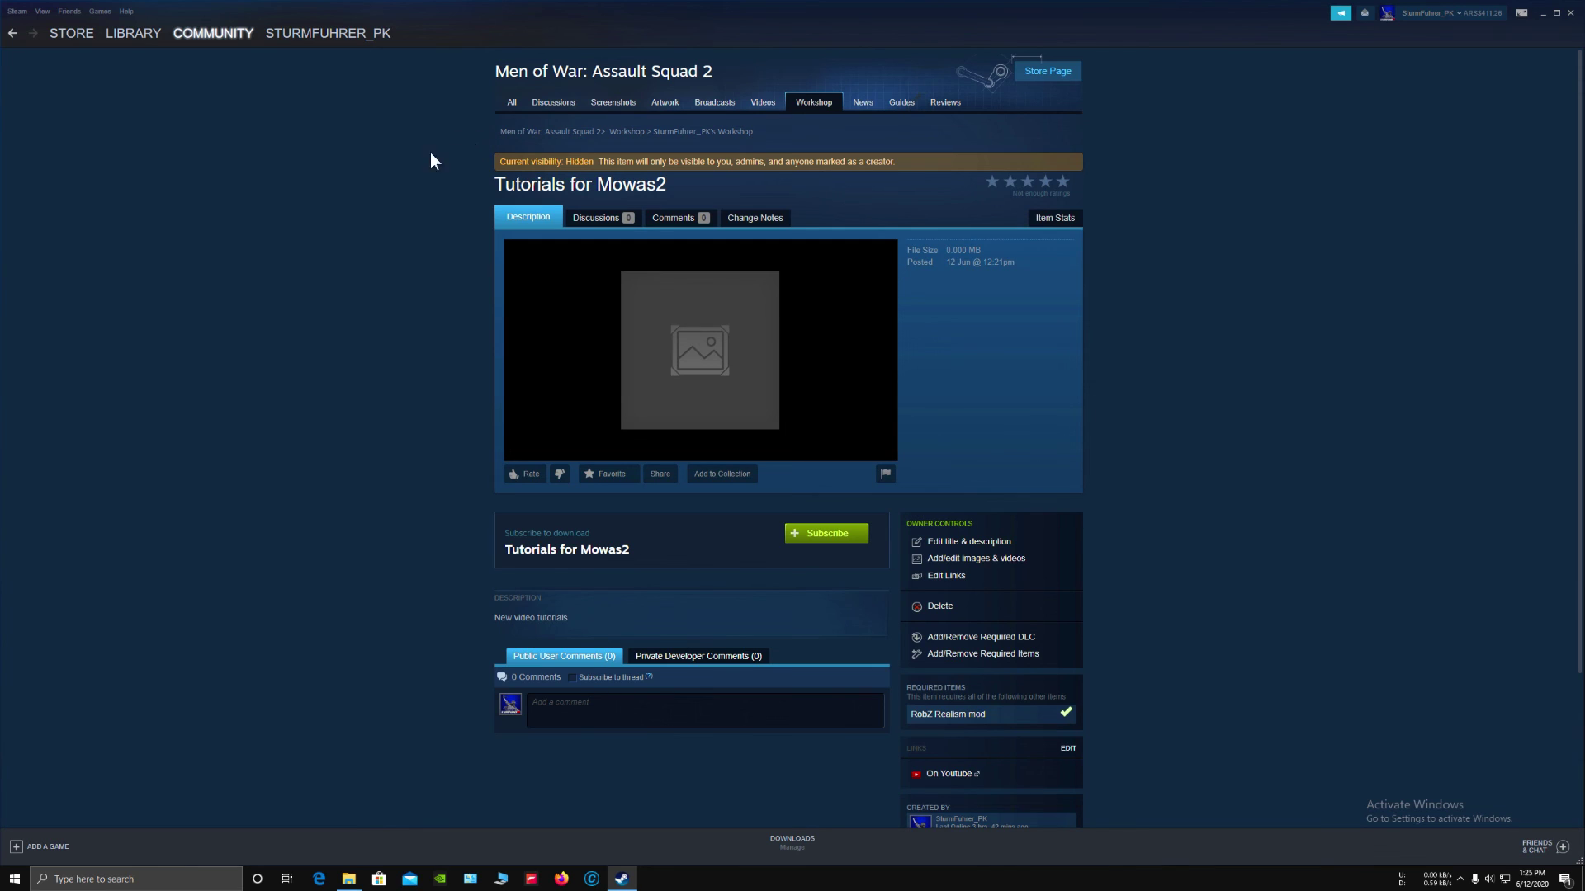
{"action": "scroll", "coordinate": [386, 427], "scroll_direction": "down", "scroll_amount": 1}
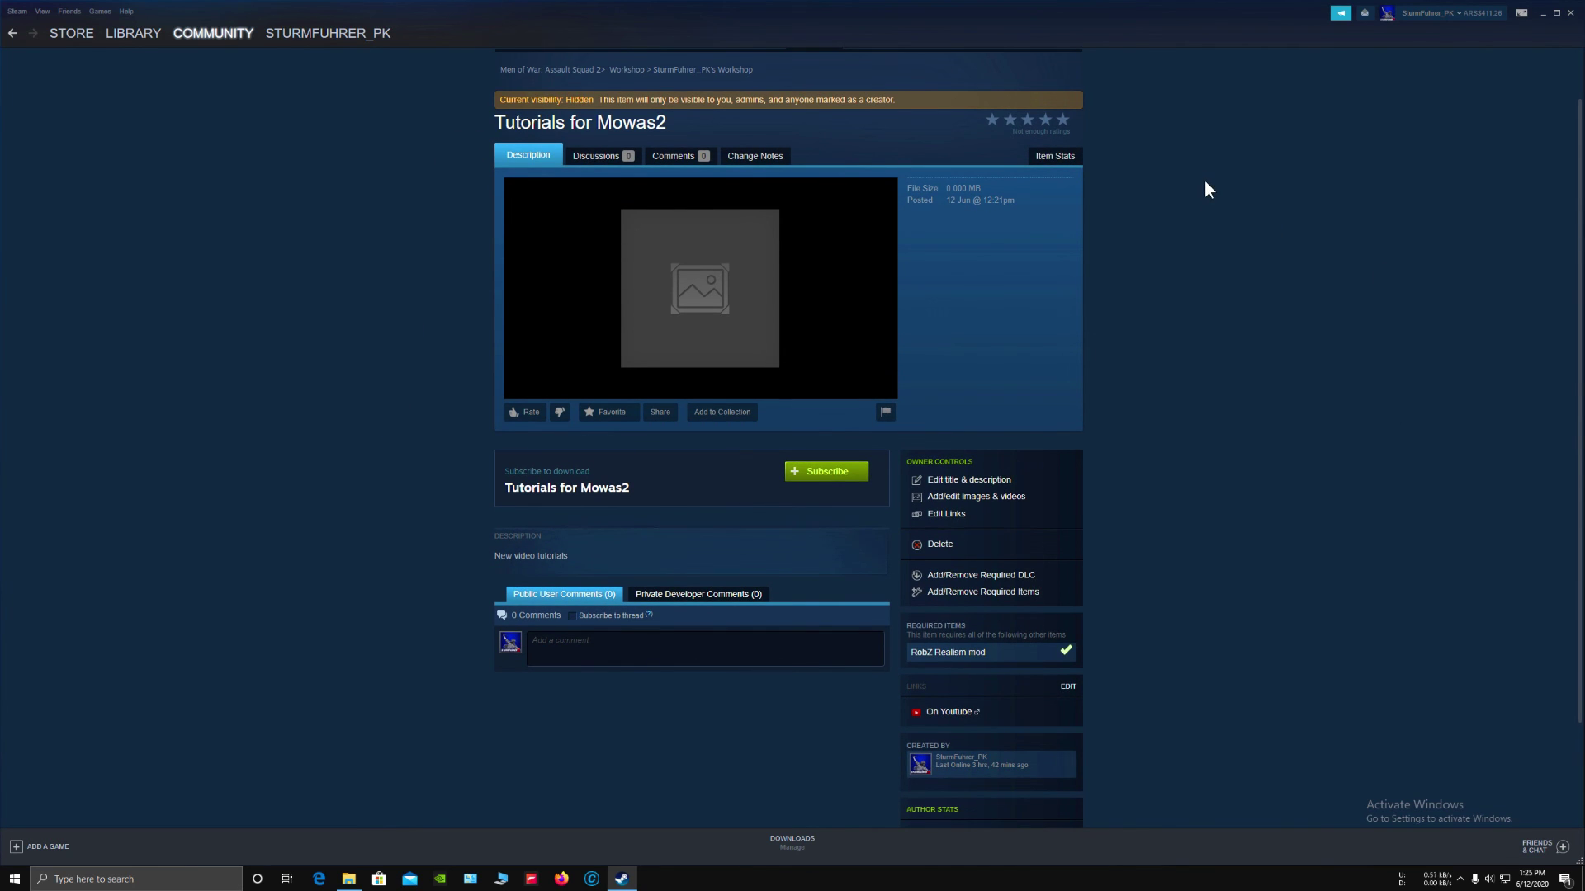
{"action": "scroll", "coordinate": [1205, 189], "scroll_direction": "up", "scroll_amount": 1}
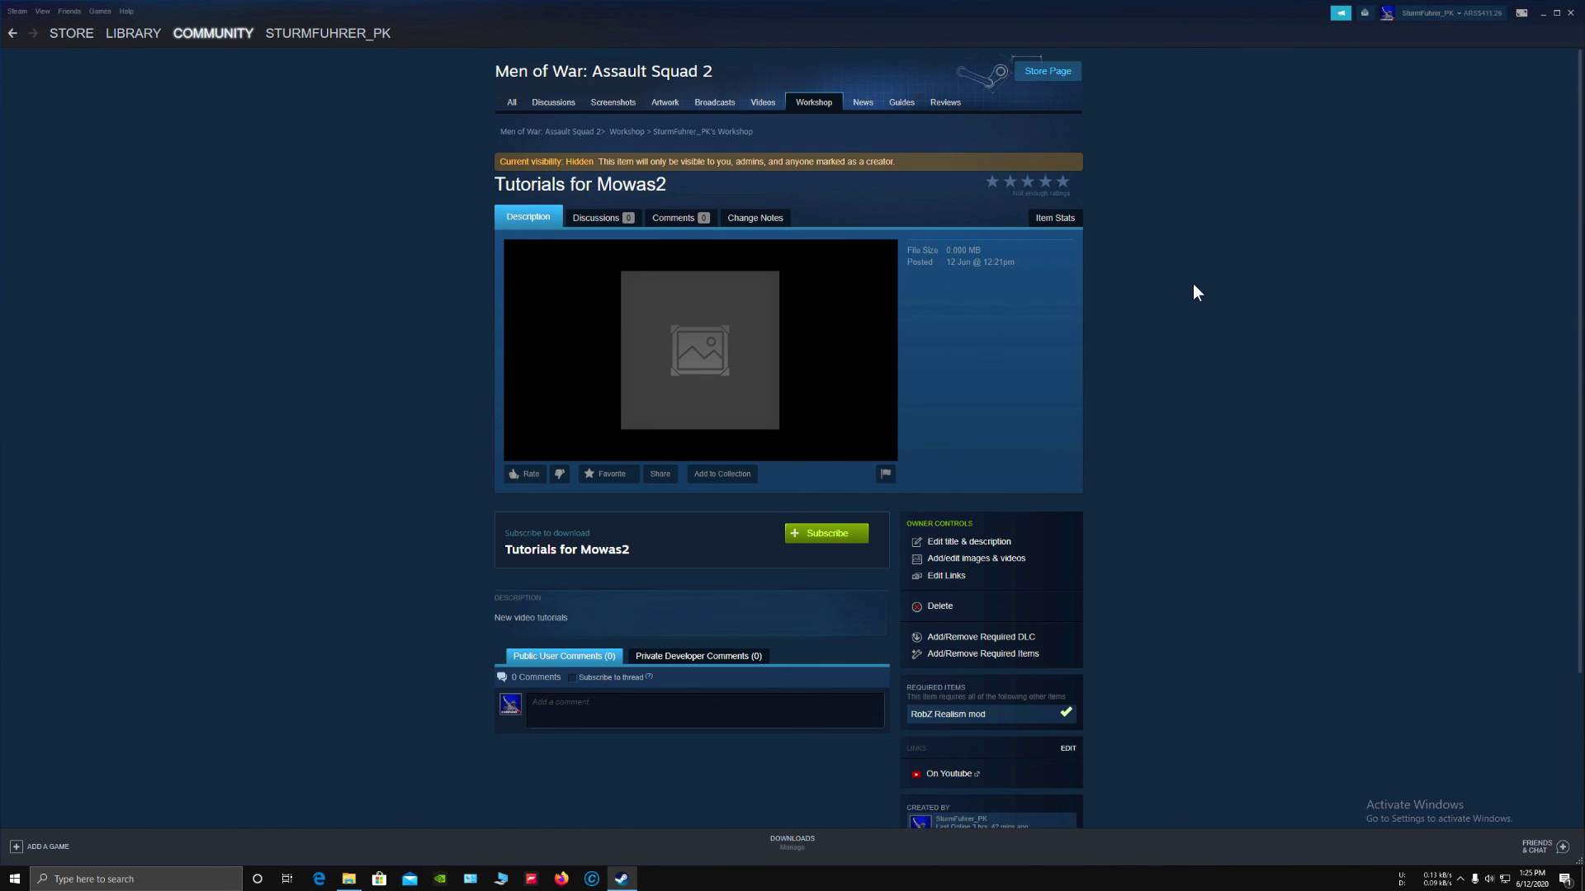
{"action": "scroll", "coordinate": [1197, 293], "scroll_direction": "down", "scroll_amount": 2}
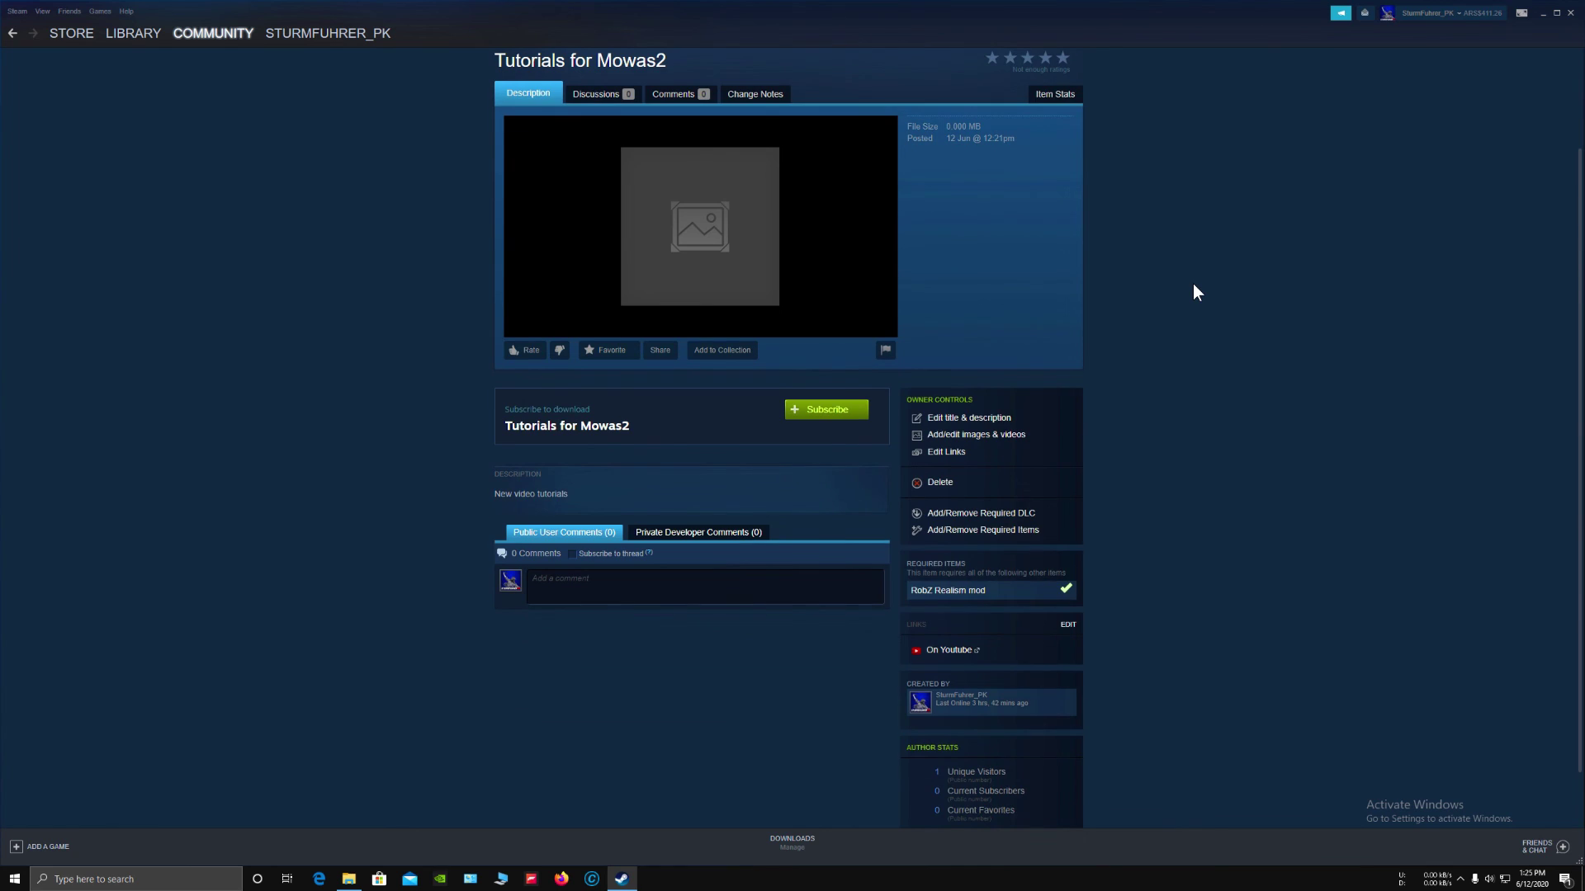
{"action": "scroll", "coordinate": [1197, 293], "scroll_direction": "up", "scroll_amount": 2}
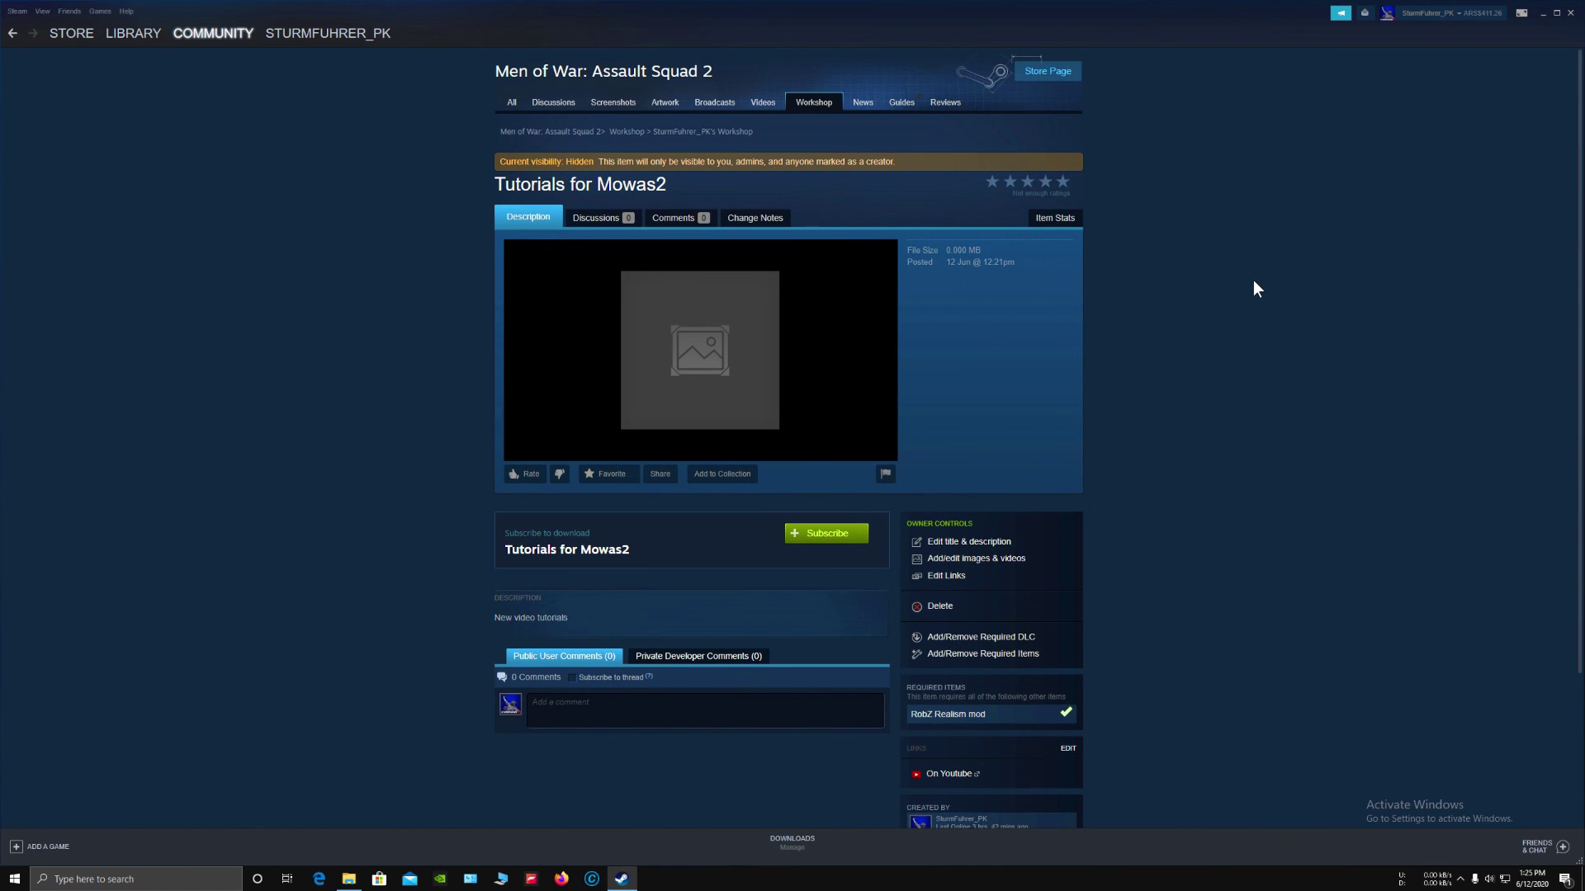